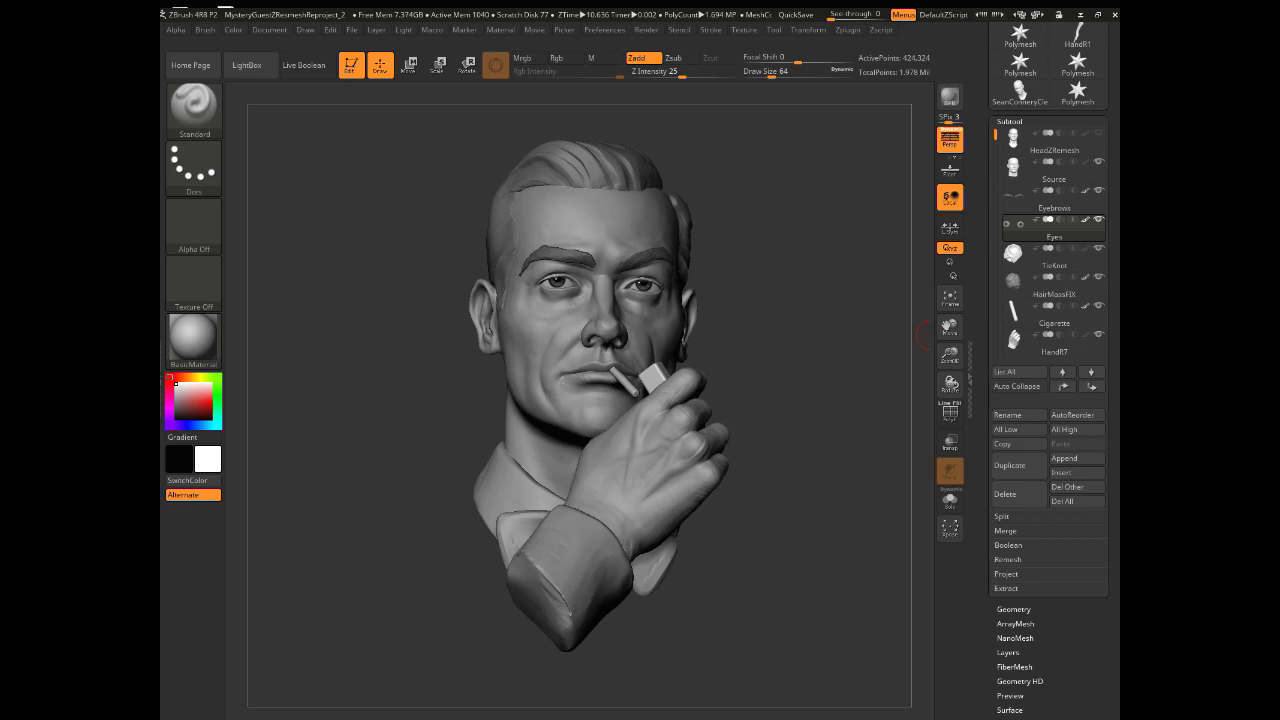
# Step: Isolate the HeadZRemesh subtool and display its polyframe
pyautogui.click(203, 108)
pyautogui.click(1057, 151)
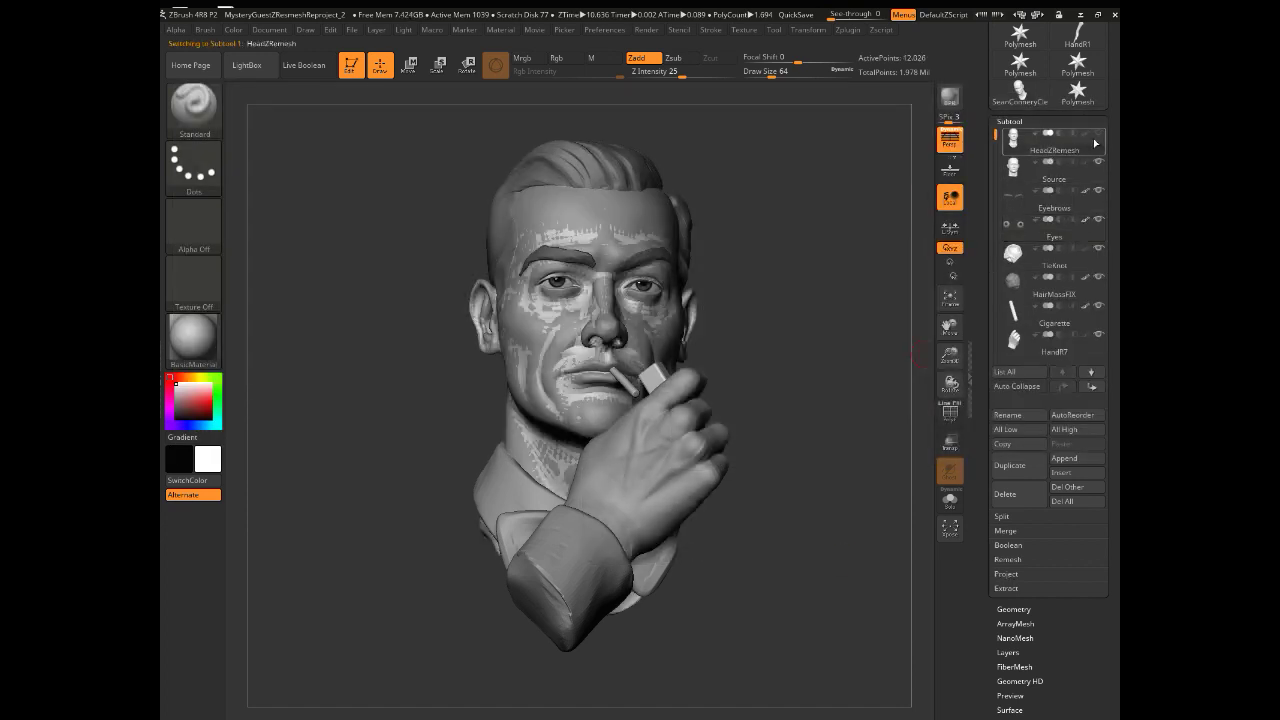
pyautogui.click(1098, 135)
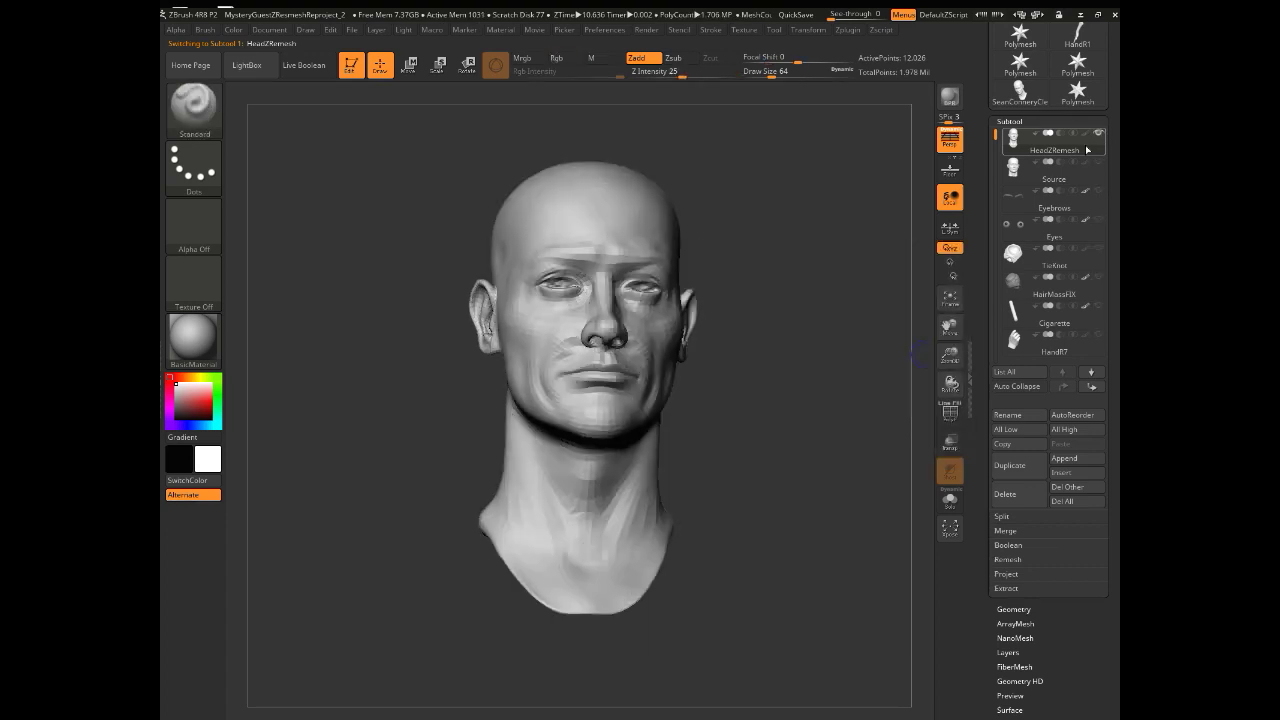
pyautogui.click(947, 412)
# Step: Examine the remeshed head's topology around the face, eyes, mouth and forehead from several angles
pyautogui.moveTo(802, 406)
pyautogui.mouseDown()
pyautogui.moveTo(814, 403)
pyautogui.moveTo(822, 443)
pyautogui.moveTo(848, 426)
pyautogui.moveTo(822, 414)
pyautogui.moveTo(834, 397)
pyautogui.moveTo(790, 400)
pyautogui.mouseUp()
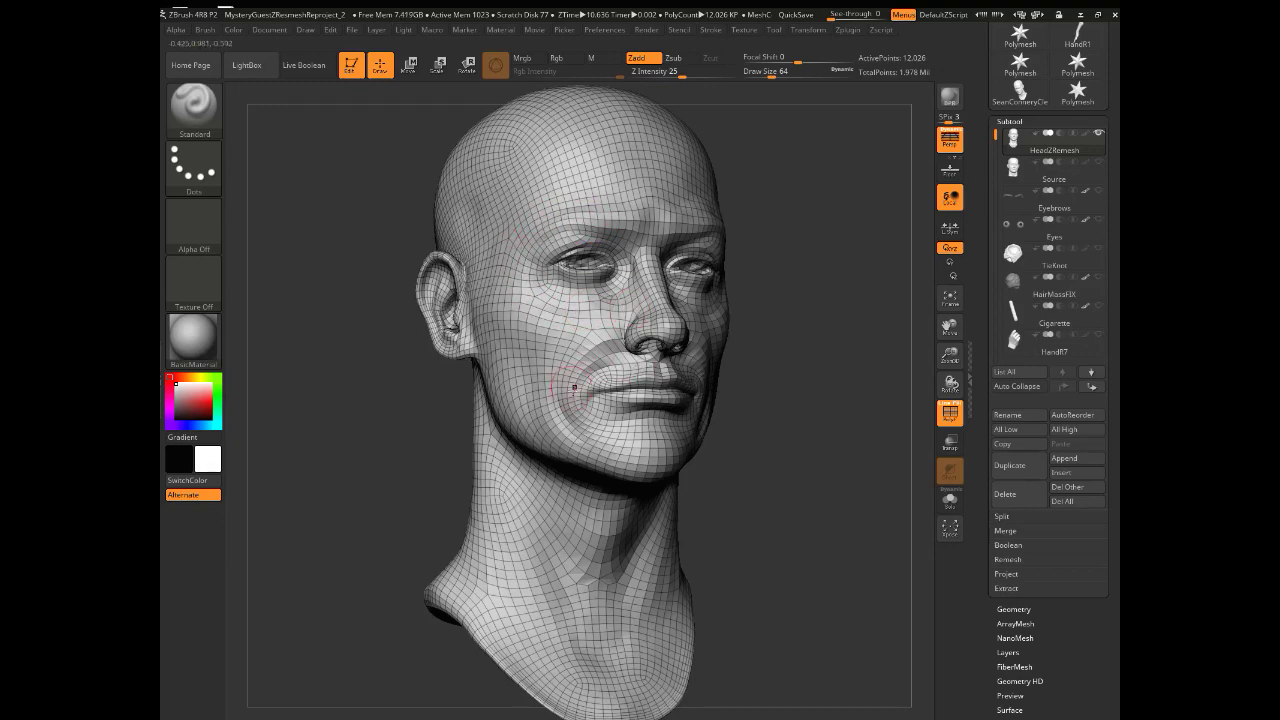
pyautogui.moveTo(829, 406); pyautogui.dragTo(757, 363)
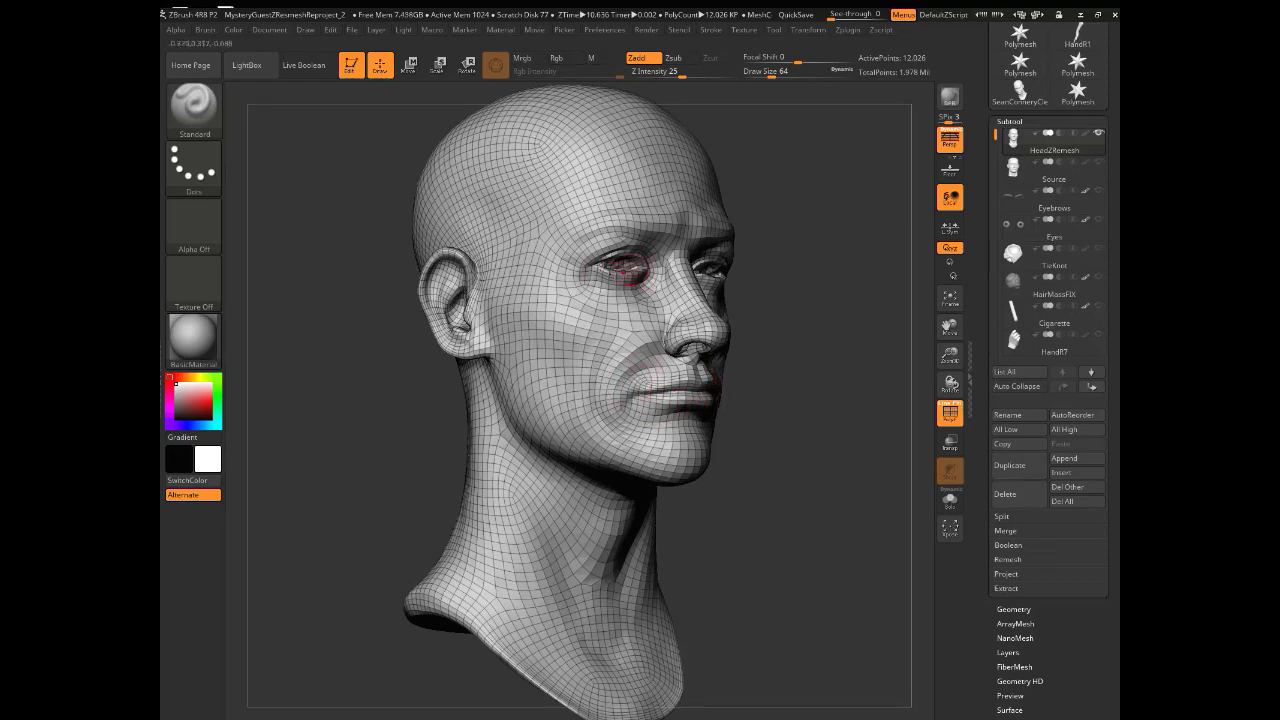
pyautogui.moveTo(846, 331)
pyautogui.mouseDown()
pyautogui.moveTo(818, 333)
pyautogui.moveTo(820, 370)
pyautogui.moveTo(847, 353)
pyautogui.mouseUp()
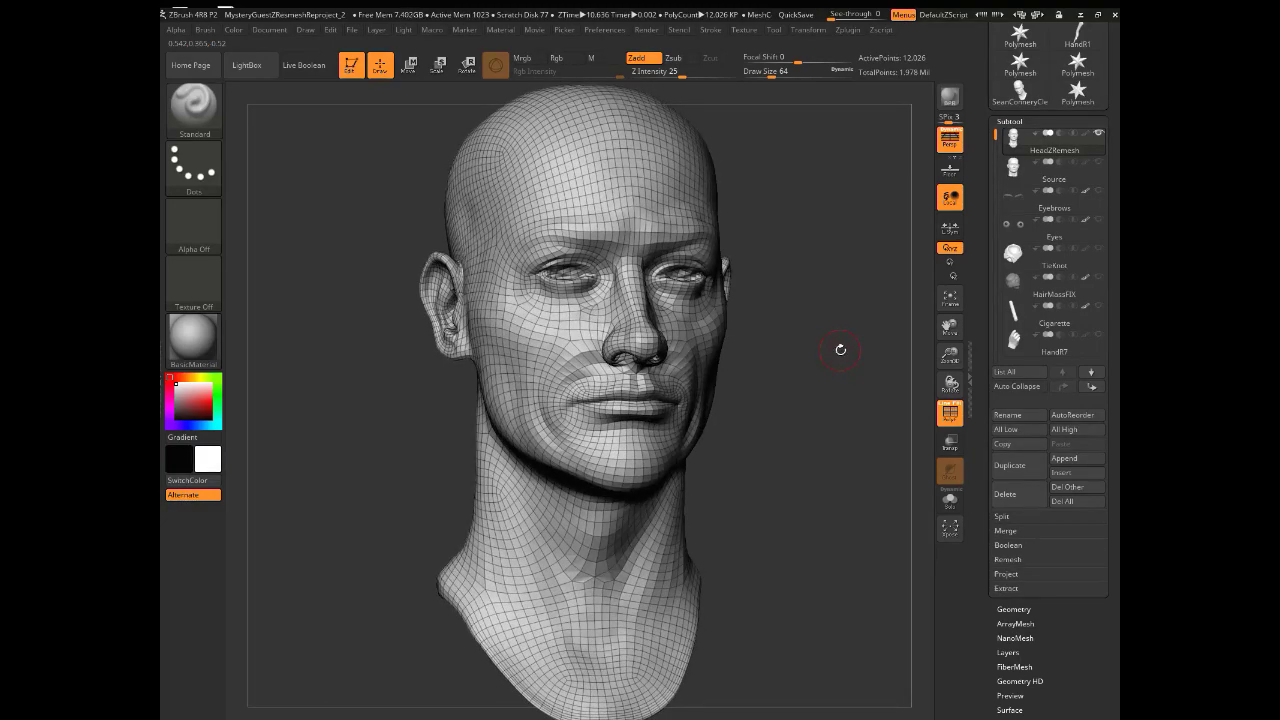
pyautogui.moveTo(840, 349); pyautogui.dragTo(746, 214)
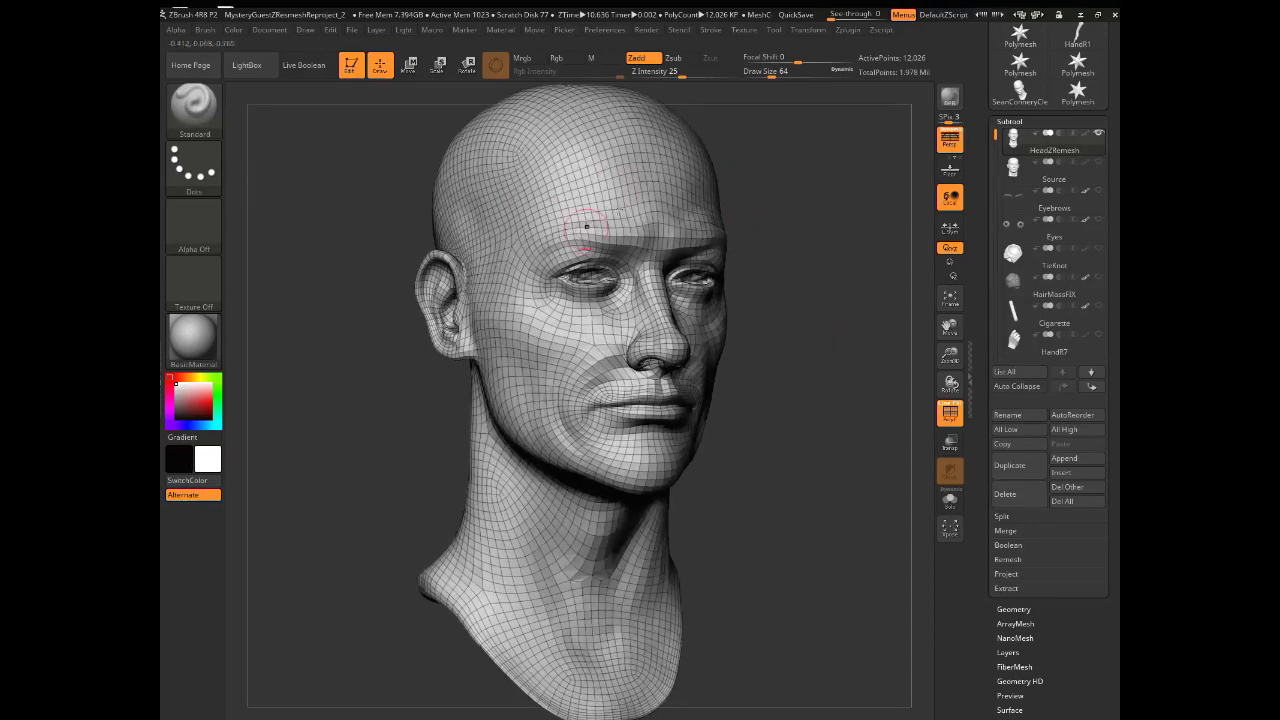
pyautogui.keyDown('shift'); pyautogui.moveTo(829, 251); pyautogui.dragTo(731, 209); pyautogui.keyUp('shift')
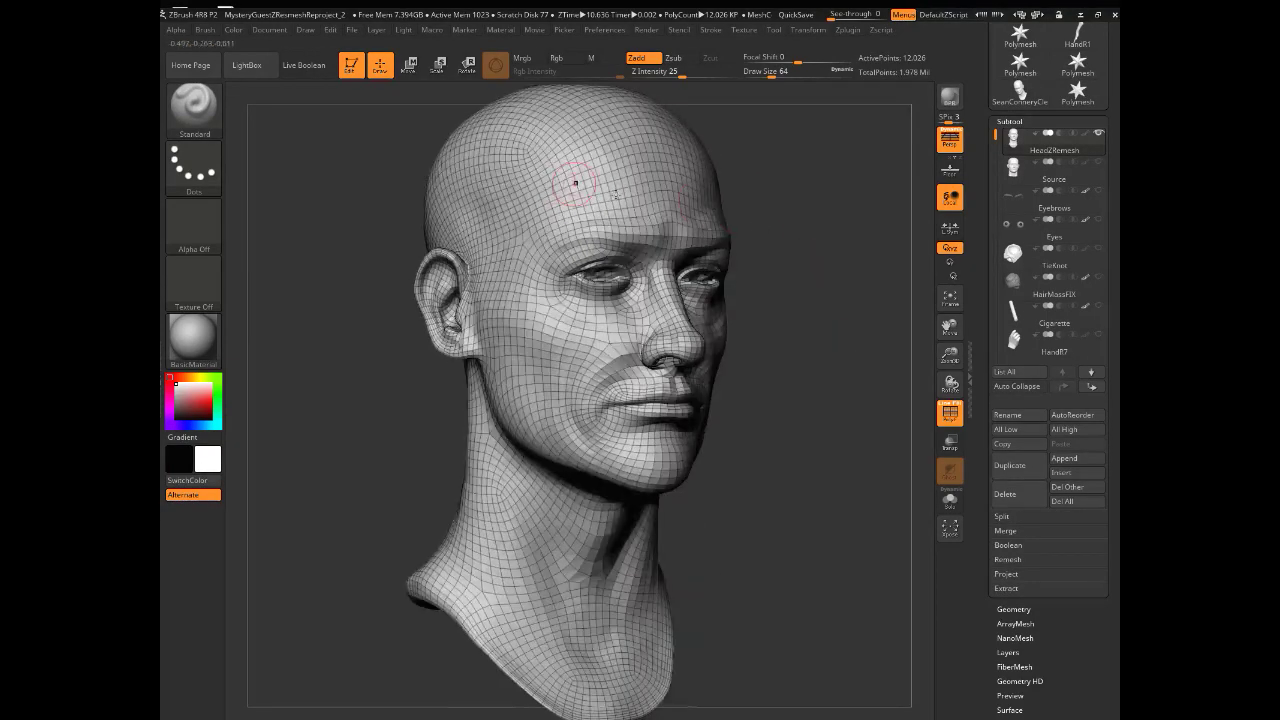
pyautogui.moveTo(840, 232); pyautogui.dragTo(833, 233)
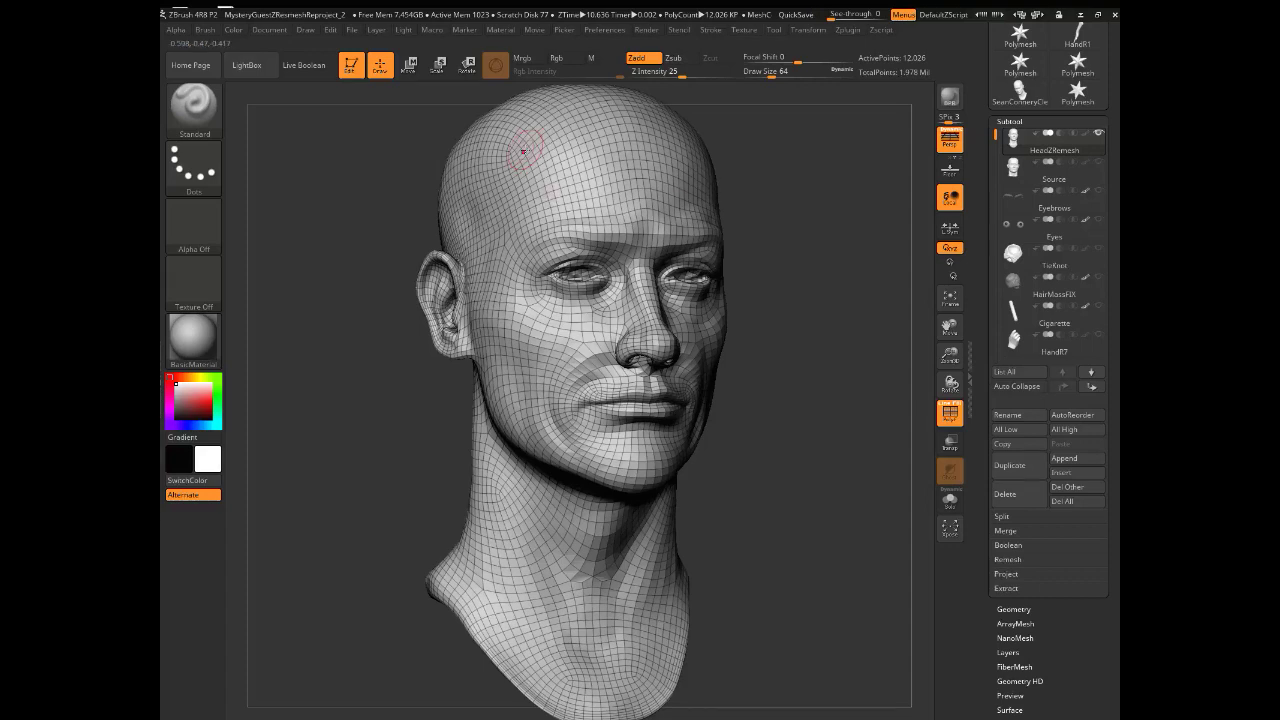
pyautogui.moveTo(814, 394); pyautogui.dragTo(804, 378)
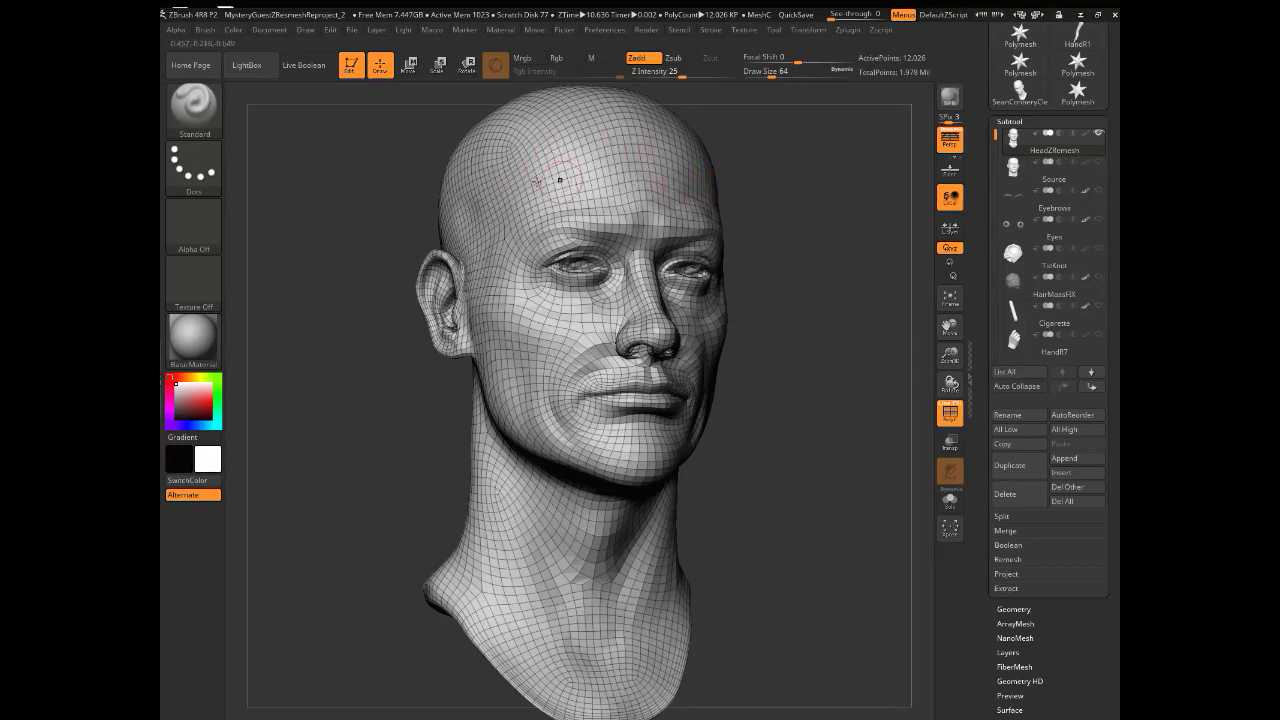
pyautogui.moveTo(828, 206); pyautogui.dragTo(838, 208)
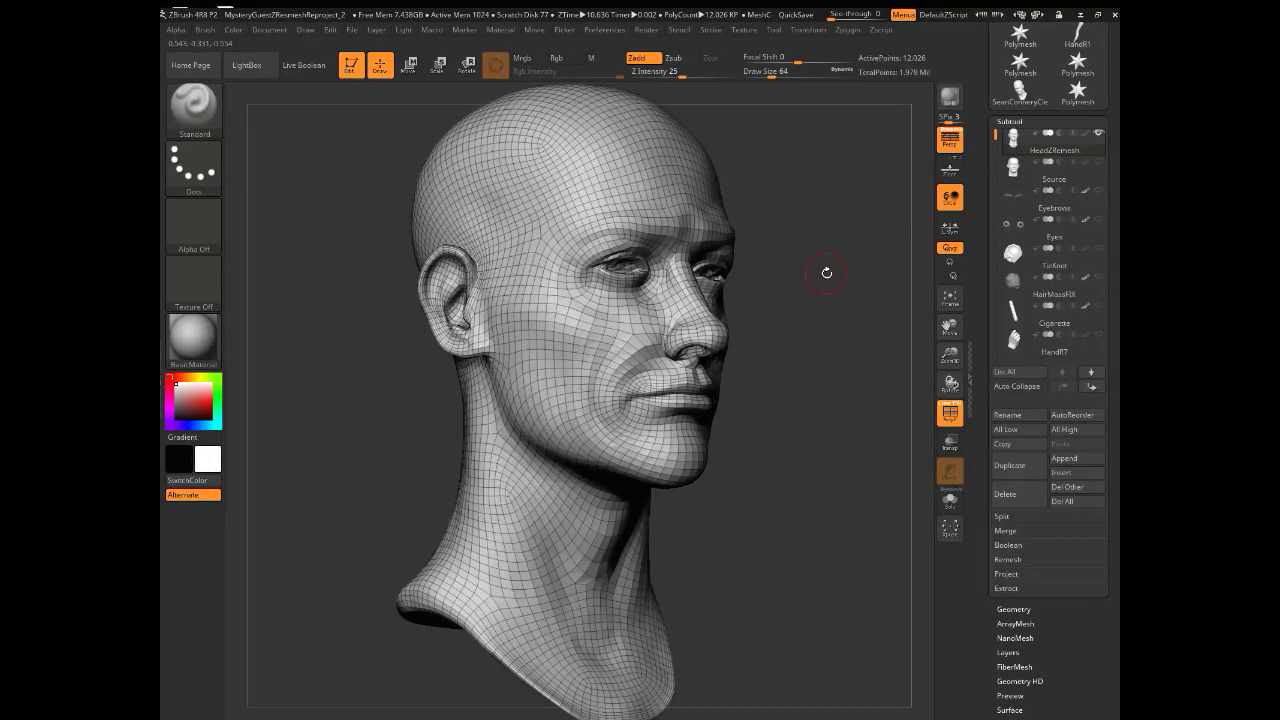
pyautogui.moveTo(827, 273)
pyautogui.mouseDown()
pyautogui.moveTo(805, 259)
pyautogui.moveTo(803, 277)
pyautogui.mouseUp()
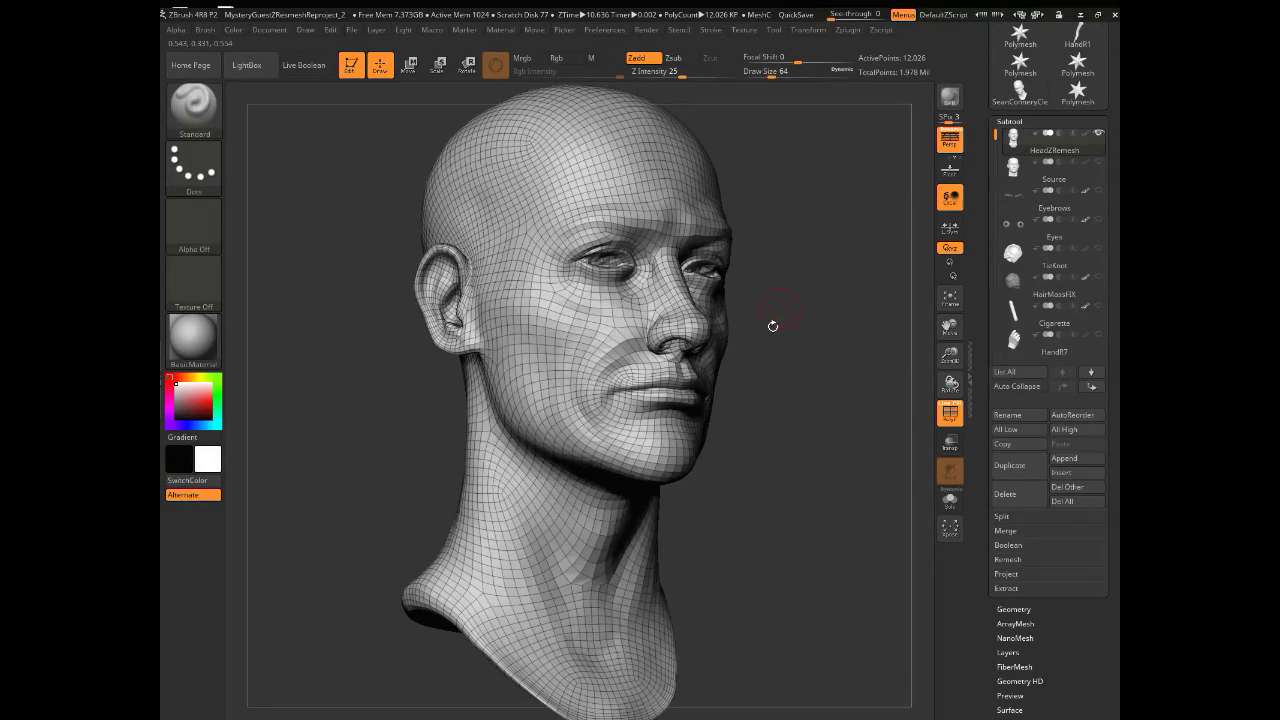
pyautogui.moveTo(763, 323); pyautogui.dragTo(791, 329)
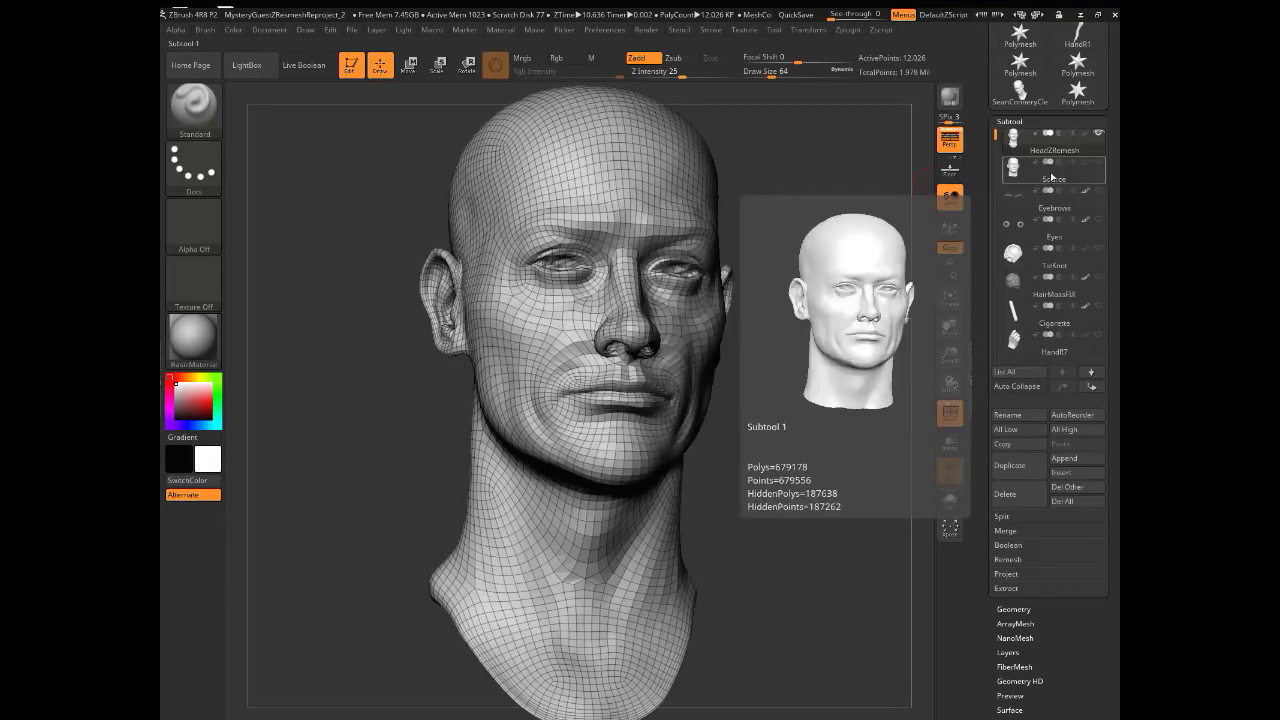
# Step: Isolate the Source subtool, reveal its hidden neck geometry and leave the polyframe off
pyautogui.click(1053, 172)
pyautogui.click(1076, 152)
pyautogui.click(1099, 134)
pyautogui.click(1081, 180)
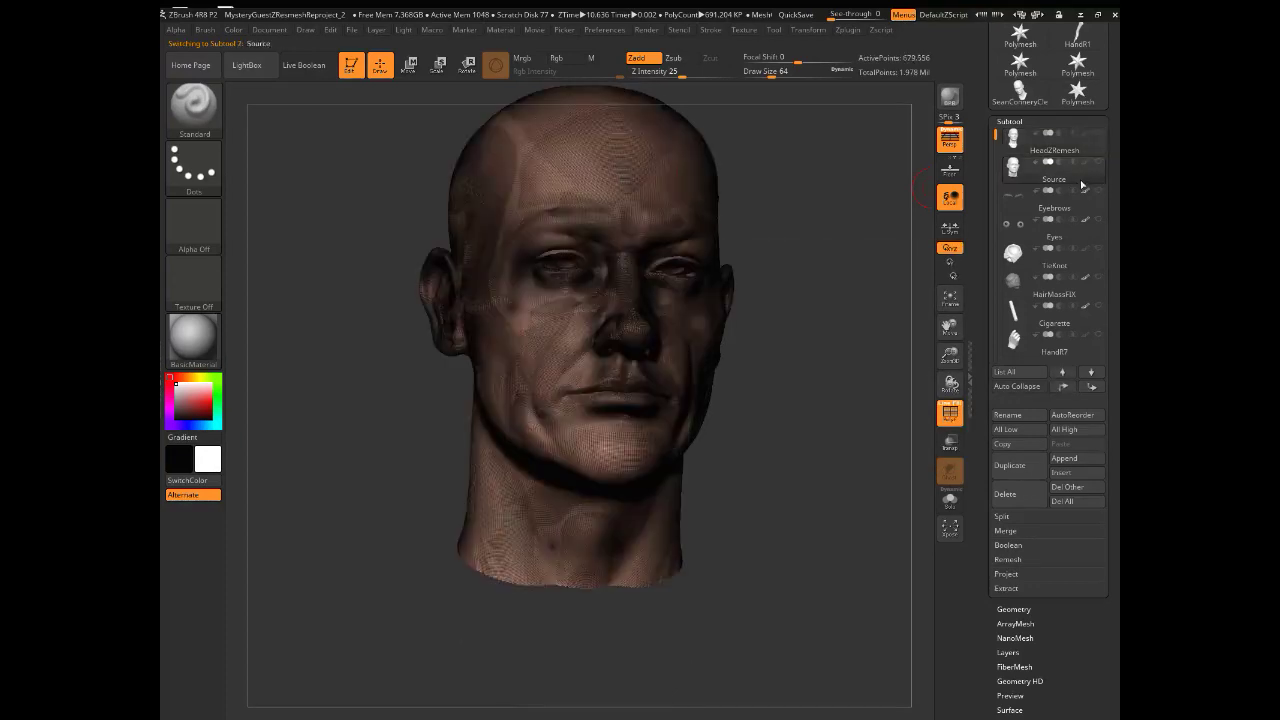
pyautogui.click(950, 412)
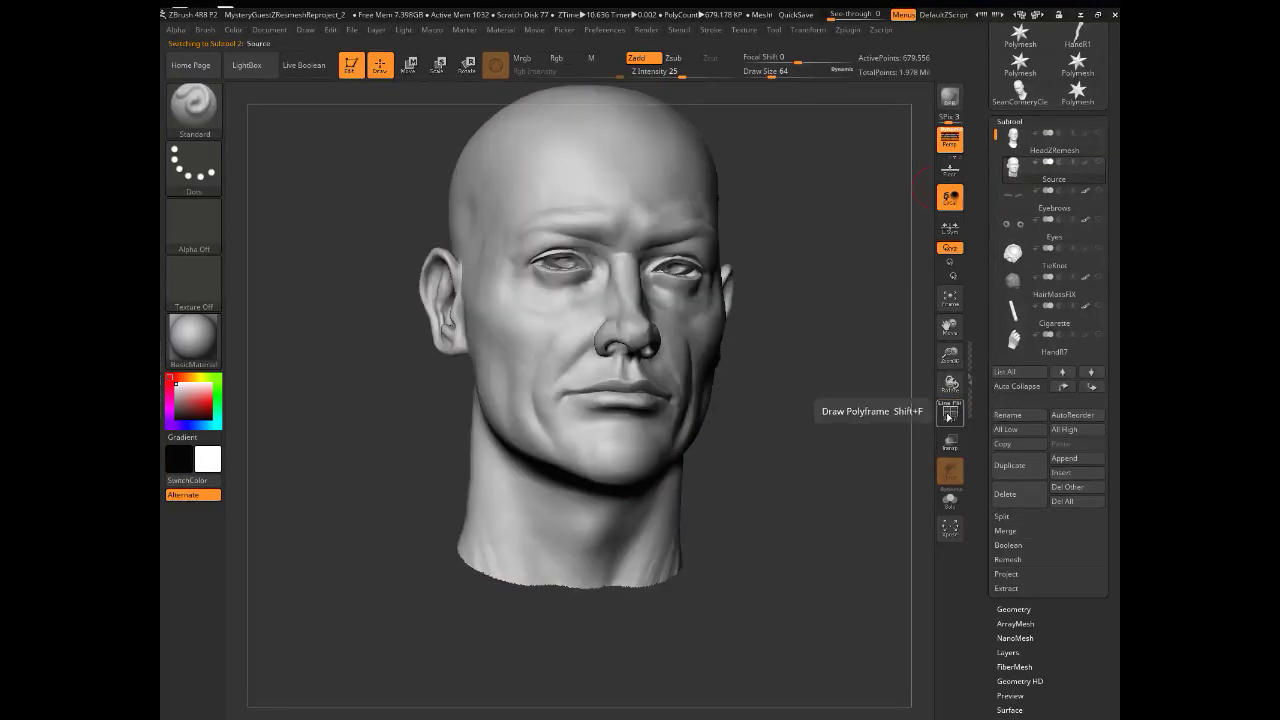
pyautogui.keyDown('ctrl'); pyautogui.keyDown('shift'); pyautogui.click(851, 309); pyautogui.keyUp('shift'); pyautogui.keyUp('ctrl')
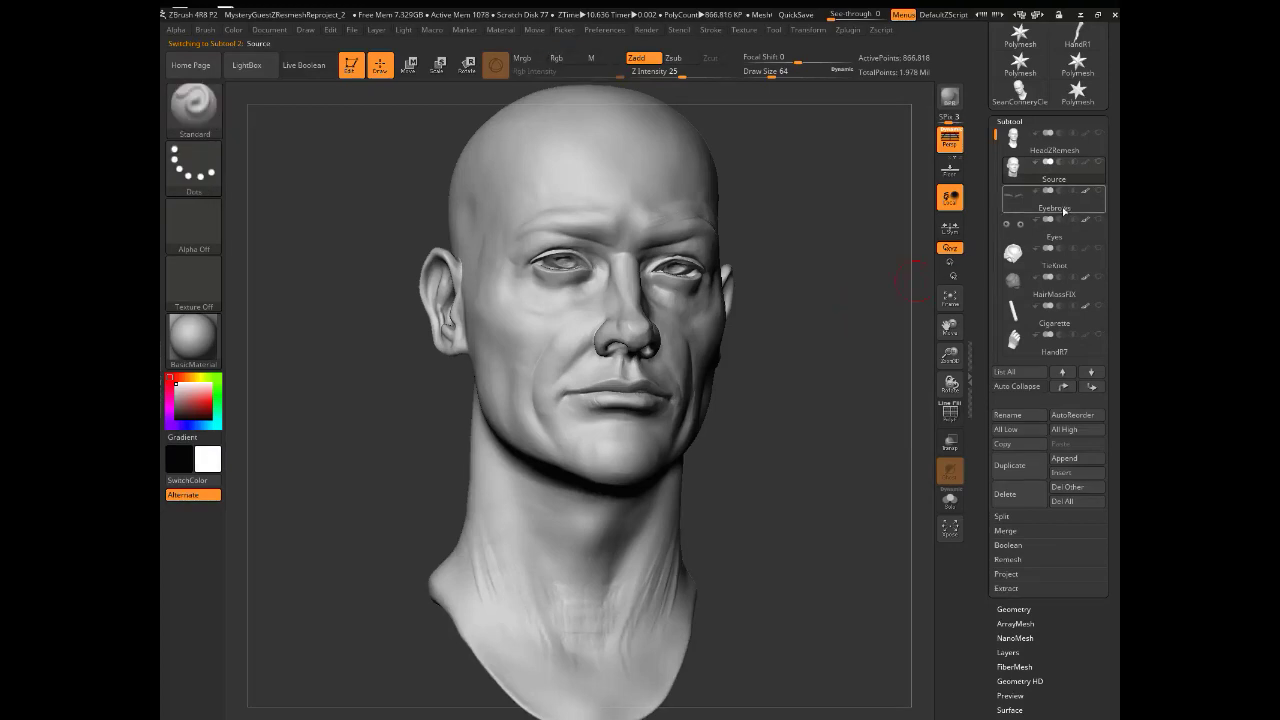
pyautogui.moveTo(1065, 158)
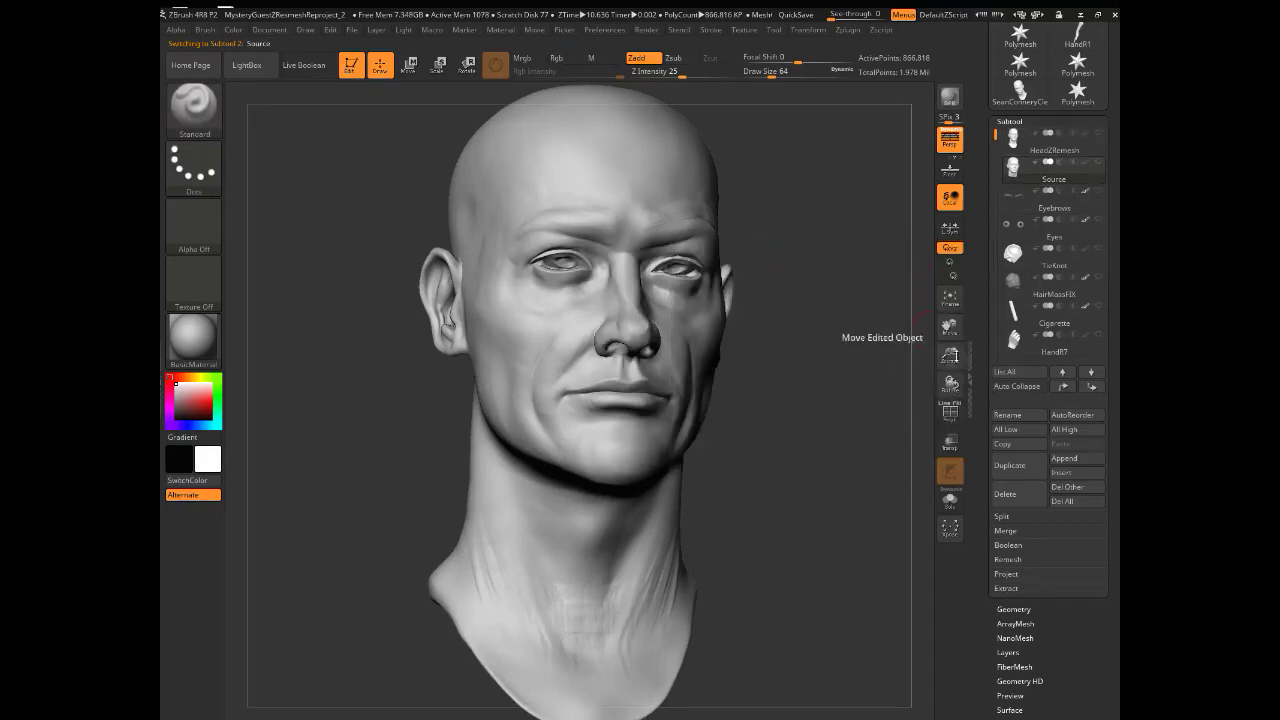
pyautogui.click(950, 412)
pyautogui.click(950, 412)
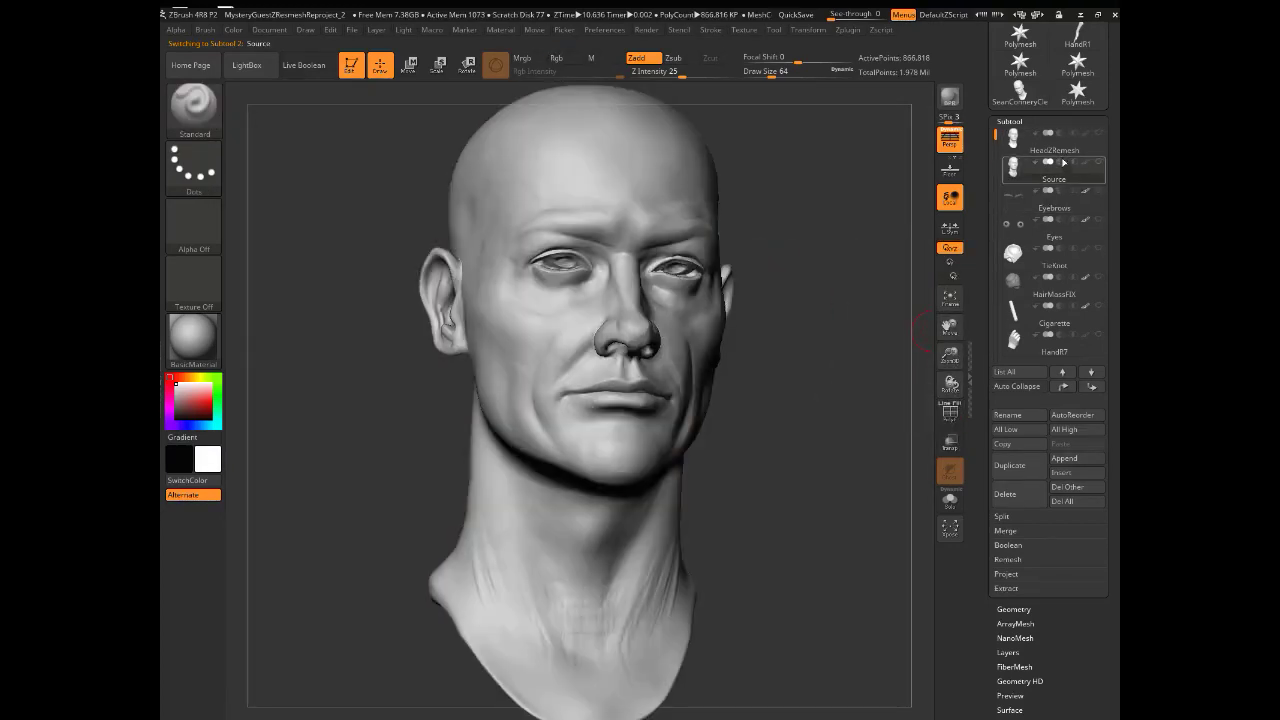
# Step: Subdivide the HeadZRemesh subtool twice to SDiv 3 and view it without the polyframe
pyautogui.click(1078, 152)
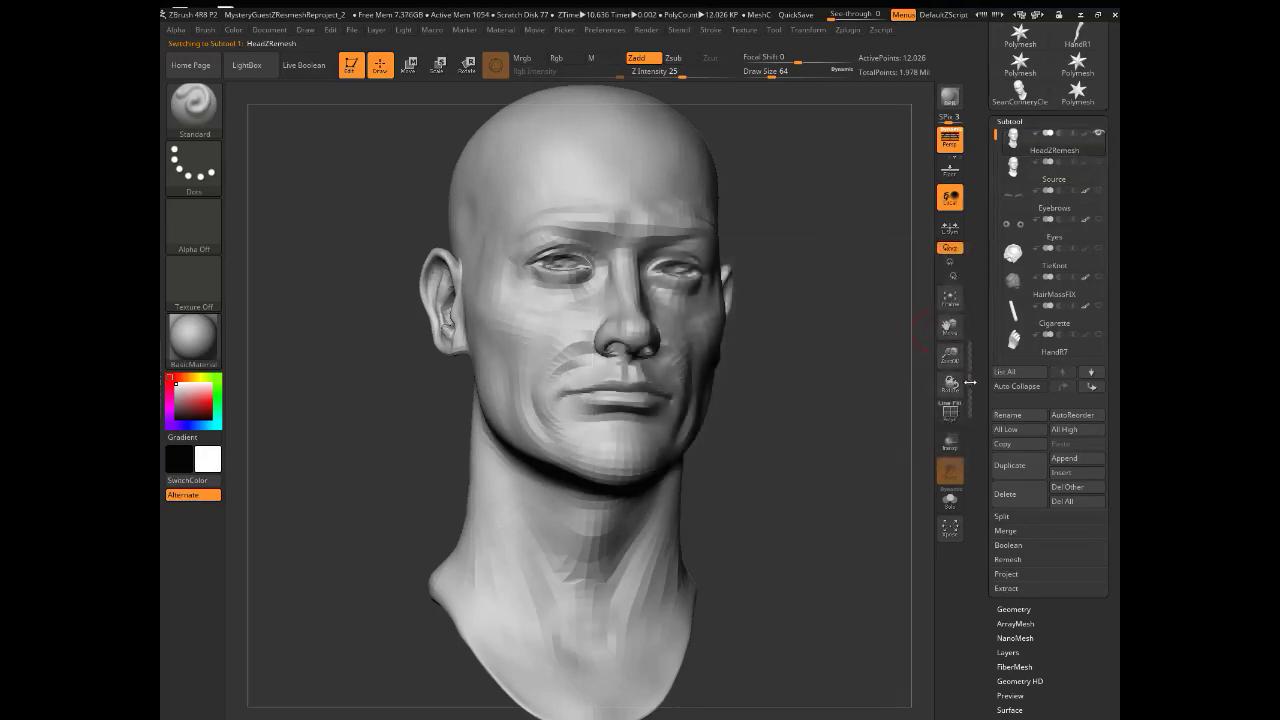
pyautogui.click(950, 412)
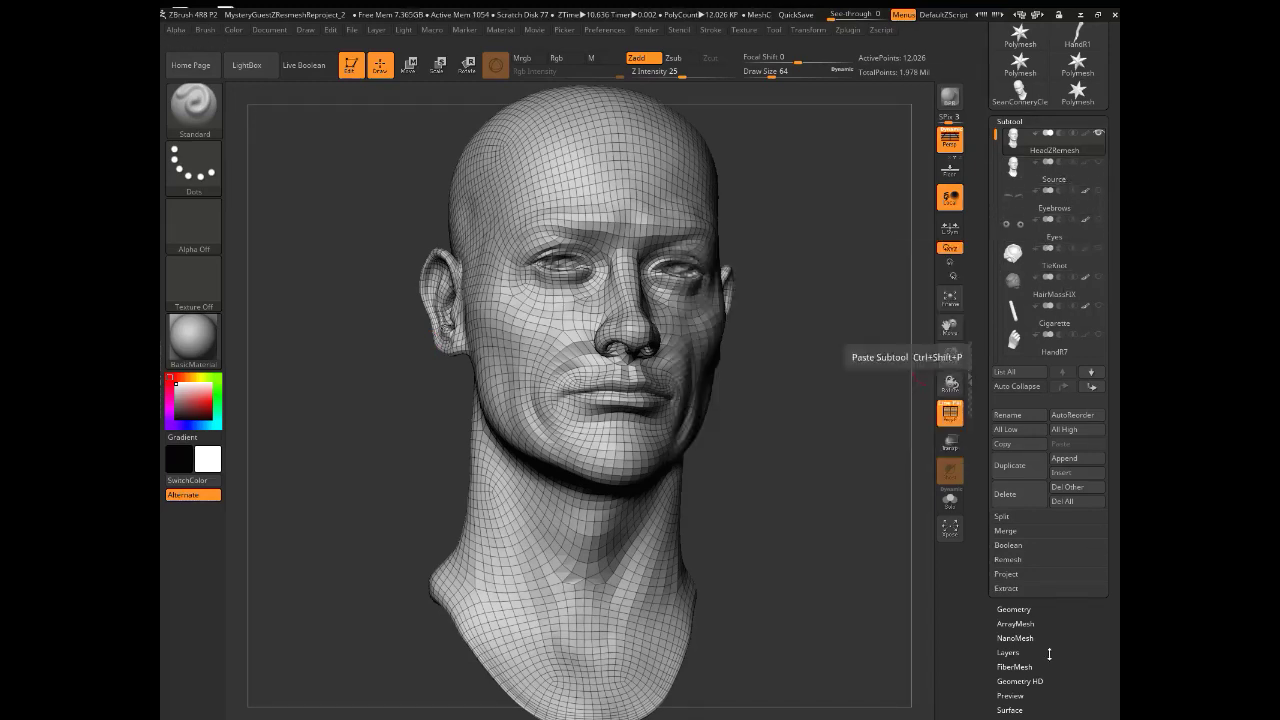
pyautogui.click(1014, 609)
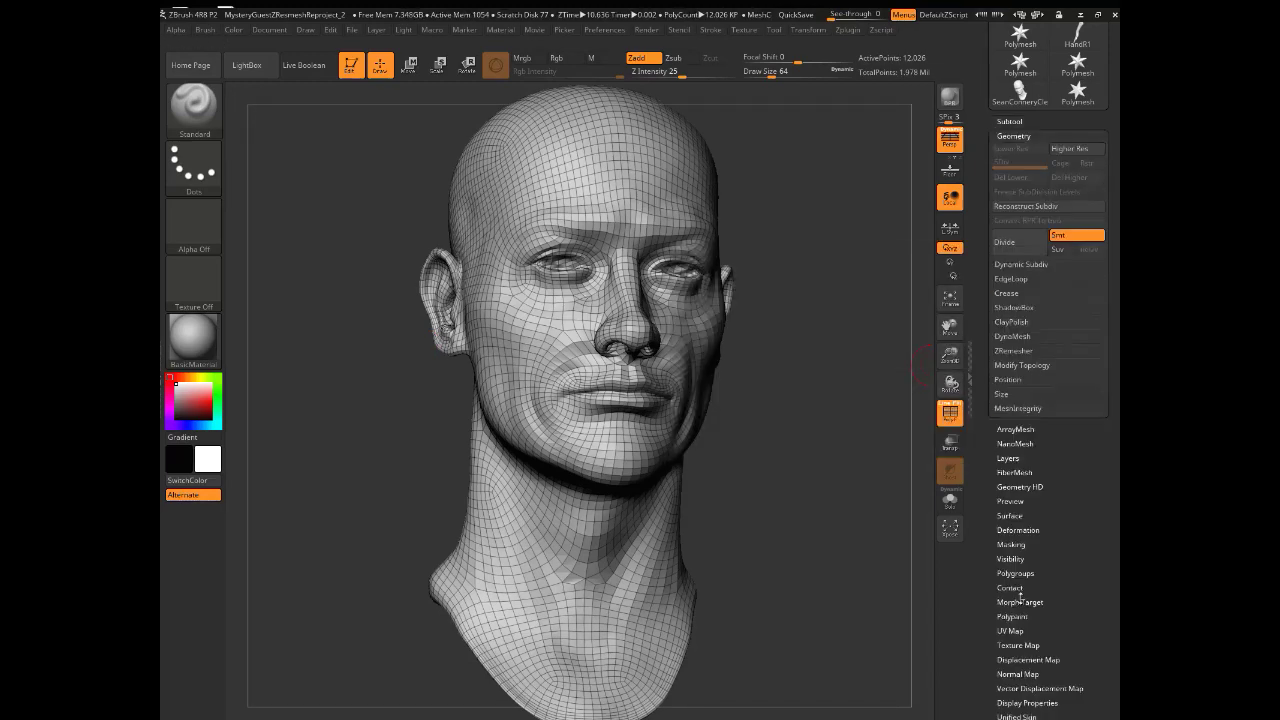
pyautogui.click(1018, 243)
pyautogui.click(1018, 243)
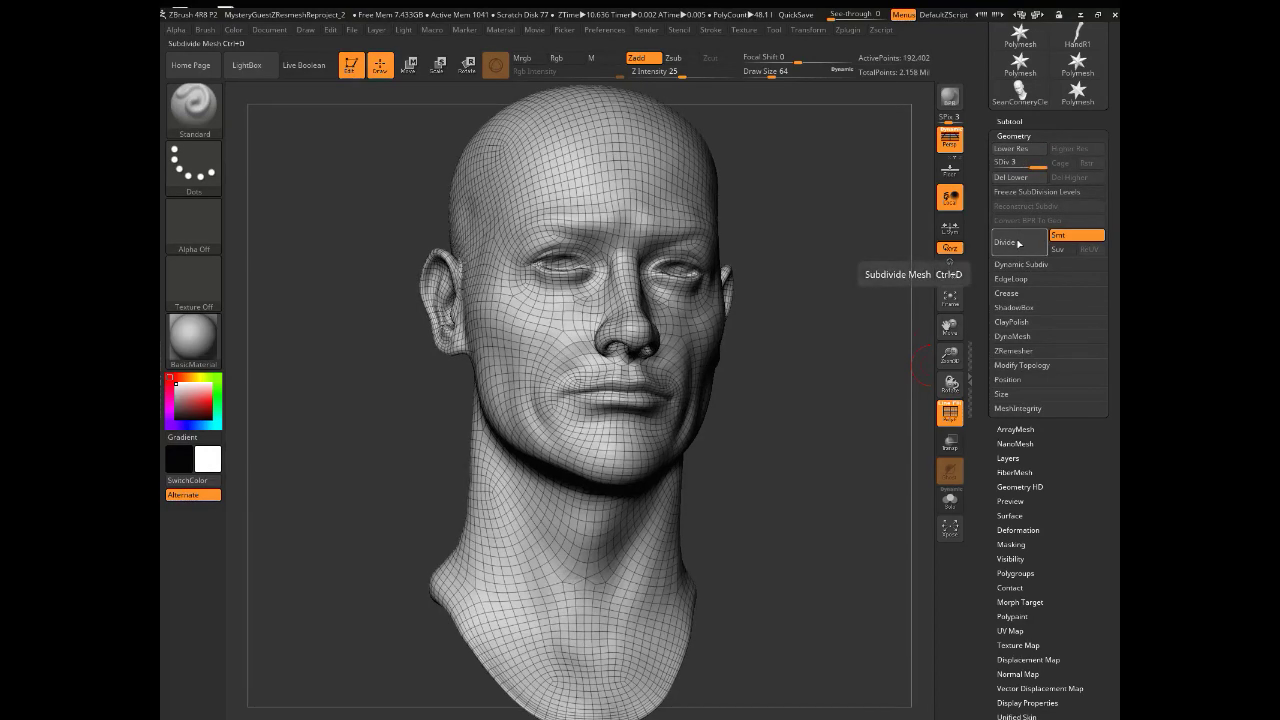
pyautogui.click(953, 409)
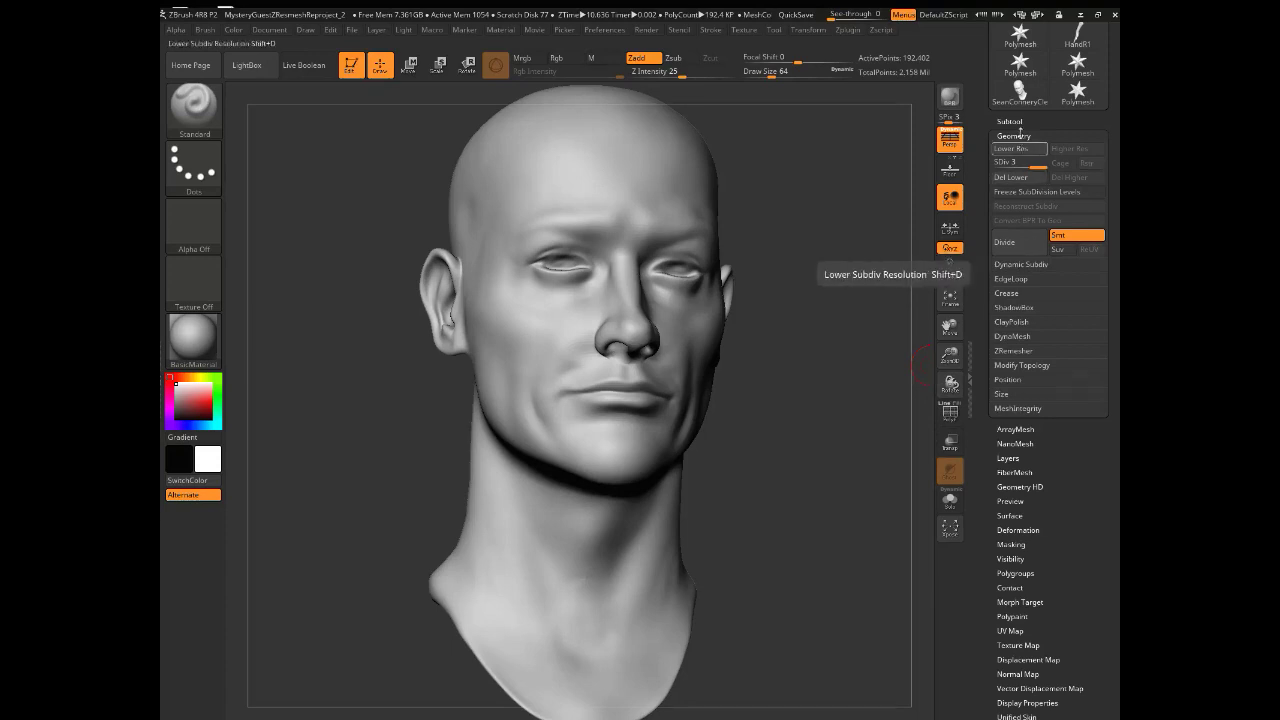
# Step: Show Source together with HeadZRemesh in transparency mode and run ProjectAll on HeadZRemesh with Dist 0.02 and PA Blur 10
pyautogui.click(1011, 121)
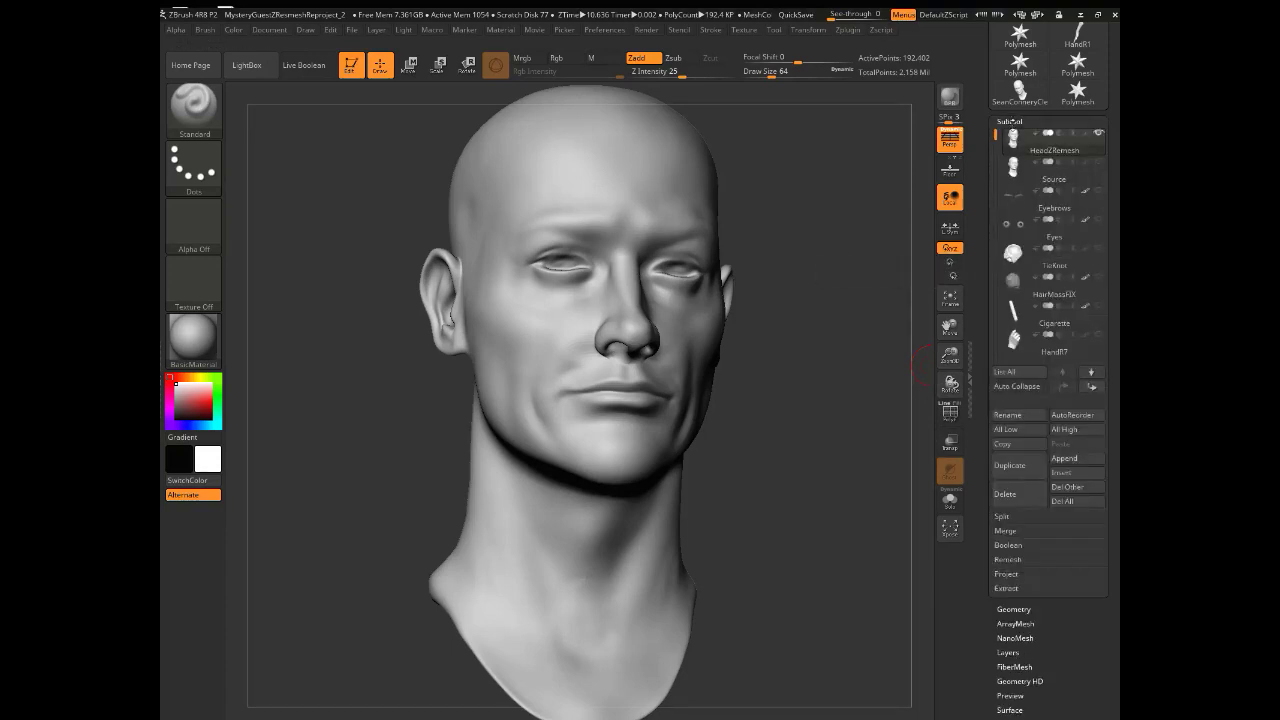
pyautogui.click(1060, 179)
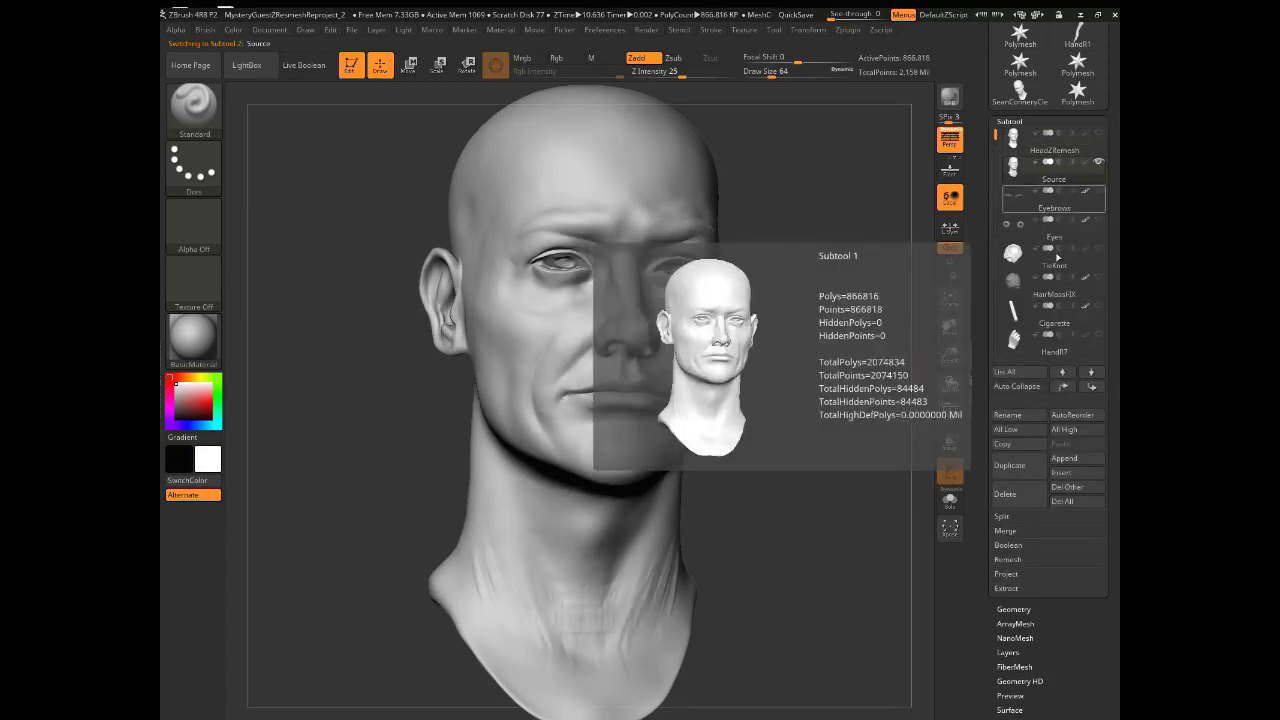
pyautogui.click(951, 447)
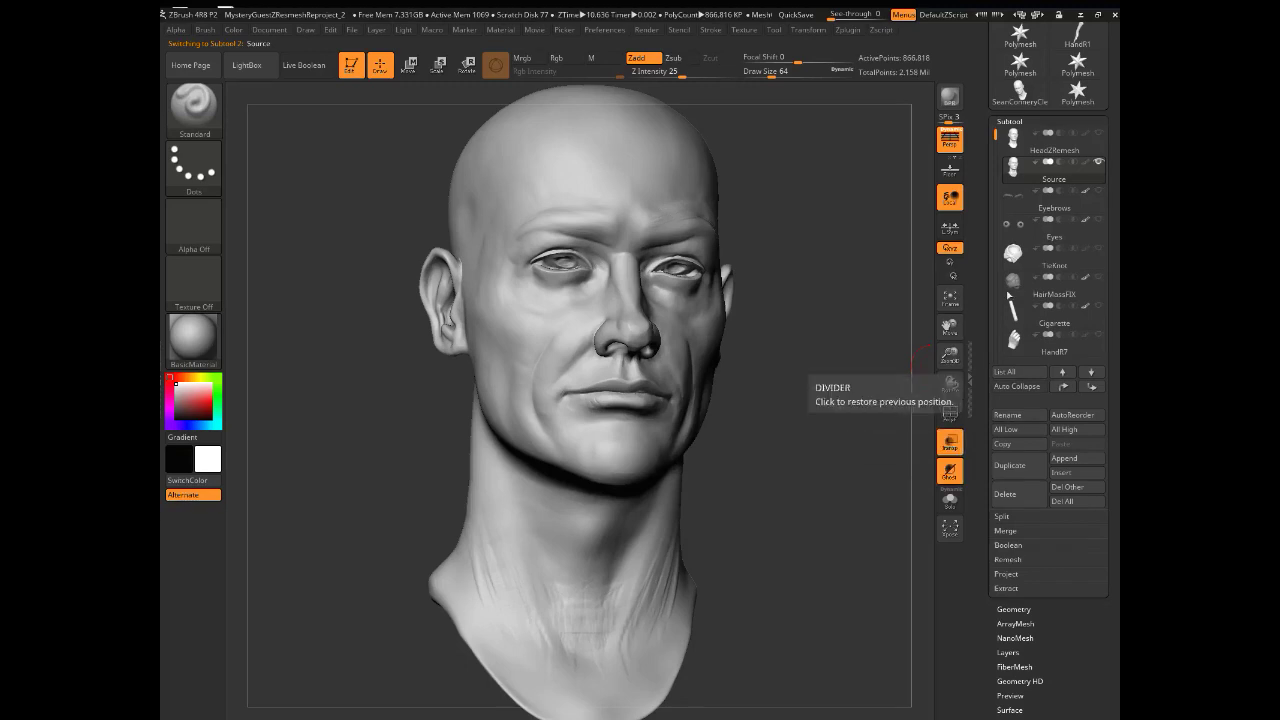
pyautogui.click(1078, 150)
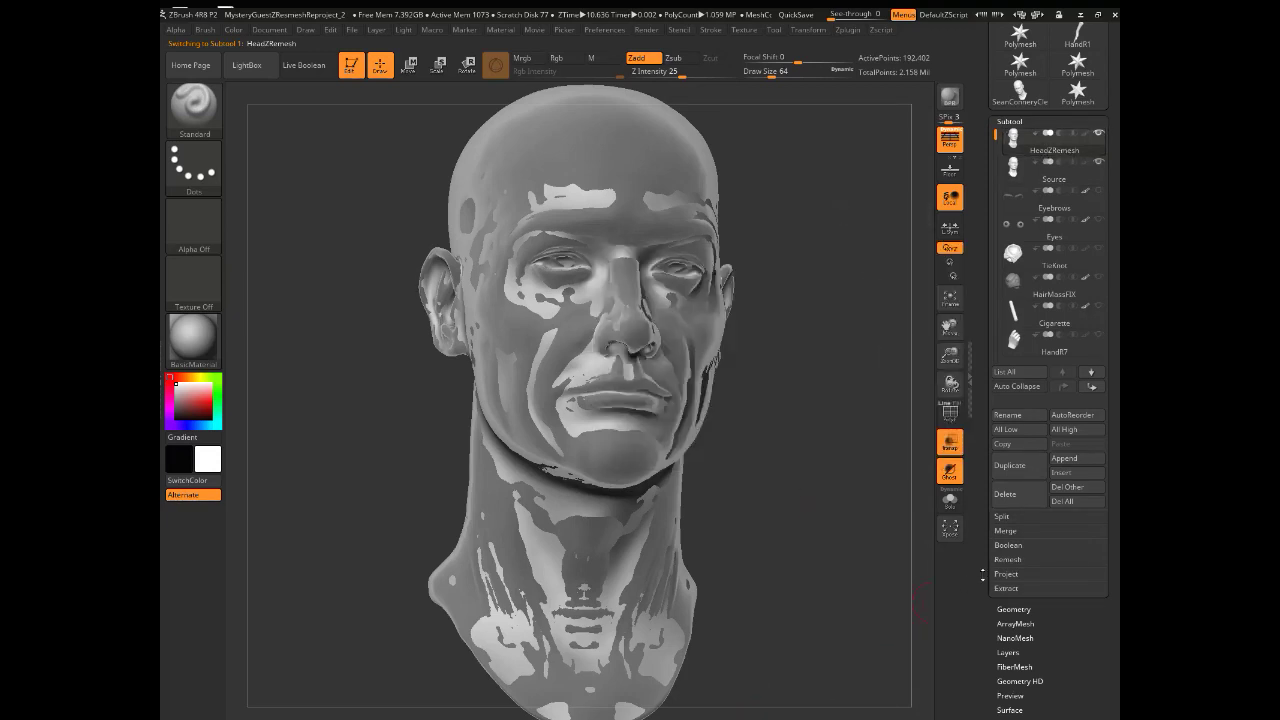
pyautogui.click(1003, 575)
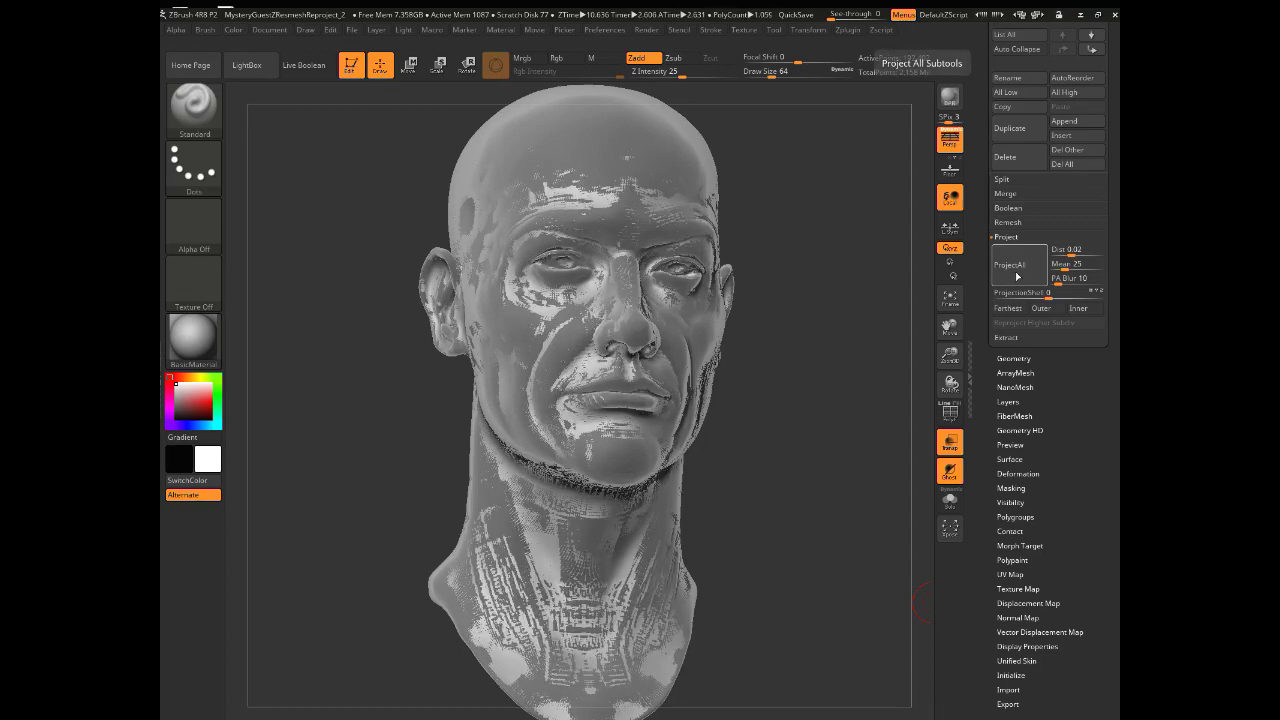
# Step: Compare the projected HeadZRemesh with the Source subtool up close around the face and ear
pyautogui.scroll(10, 1038, 271)
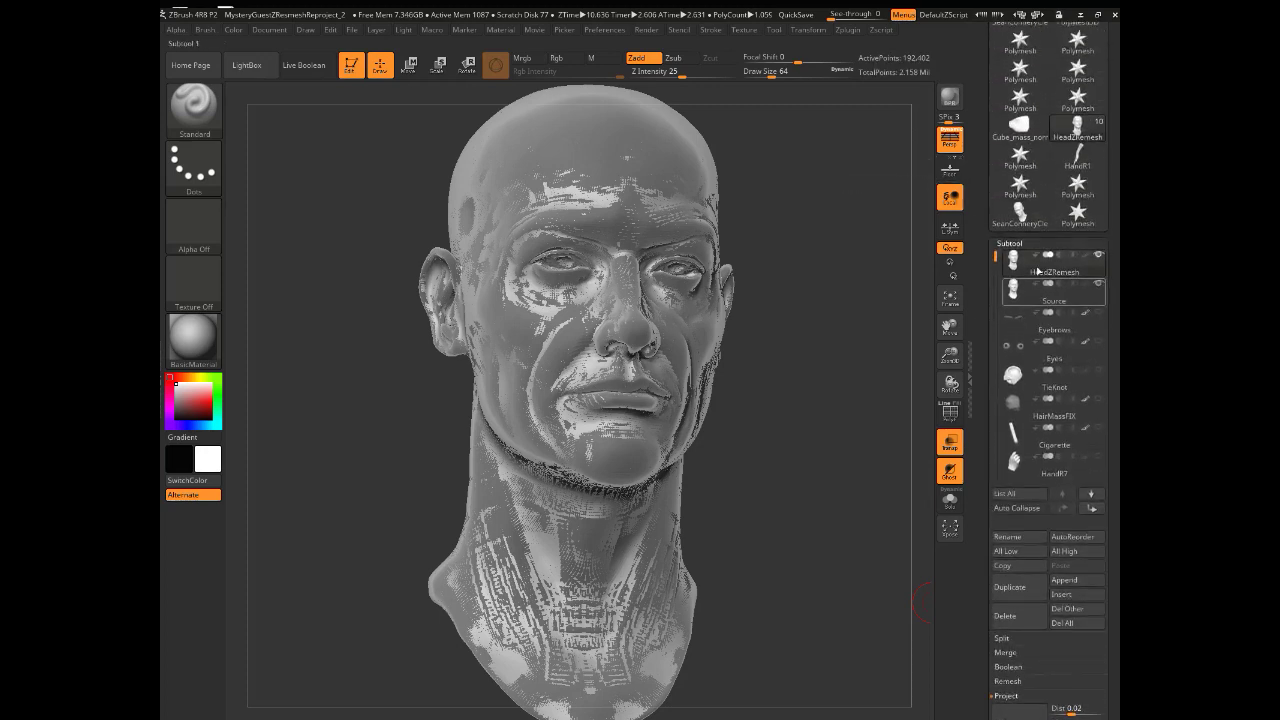
pyautogui.click(1098, 284)
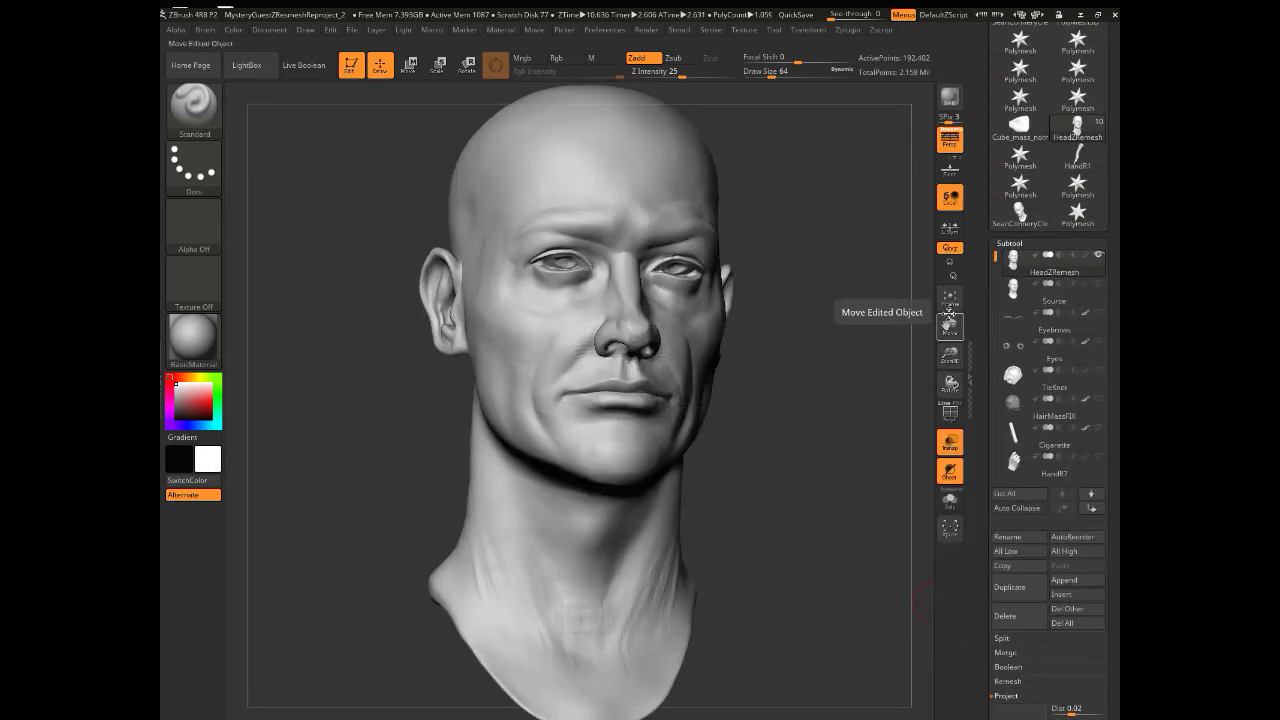
pyautogui.click(1077, 294)
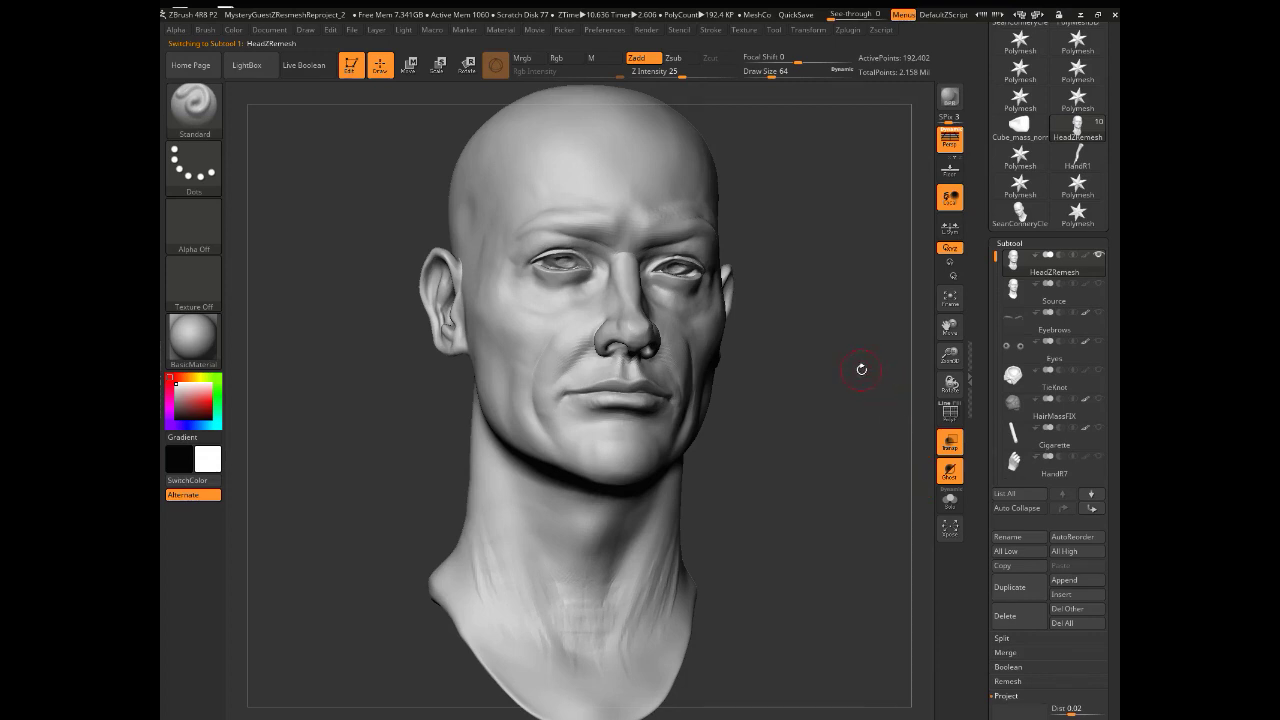
pyautogui.keyDown('alt'); pyautogui.moveTo(863, 375); pyautogui.dragTo(877, 411); pyautogui.keyUp('alt')
pyautogui.moveTo(862, 456); pyautogui.dragTo(872, 450)
pyautogui.click(1045, 288)
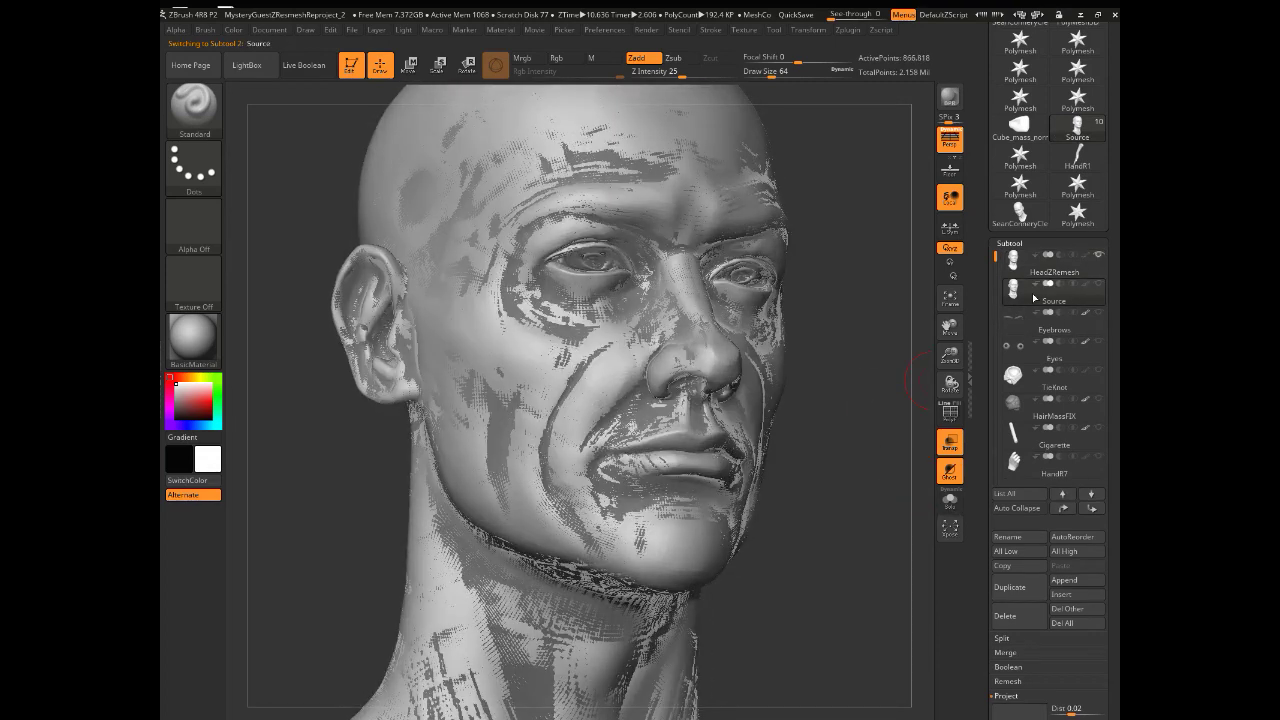
pyautogui.click(1067, 274)
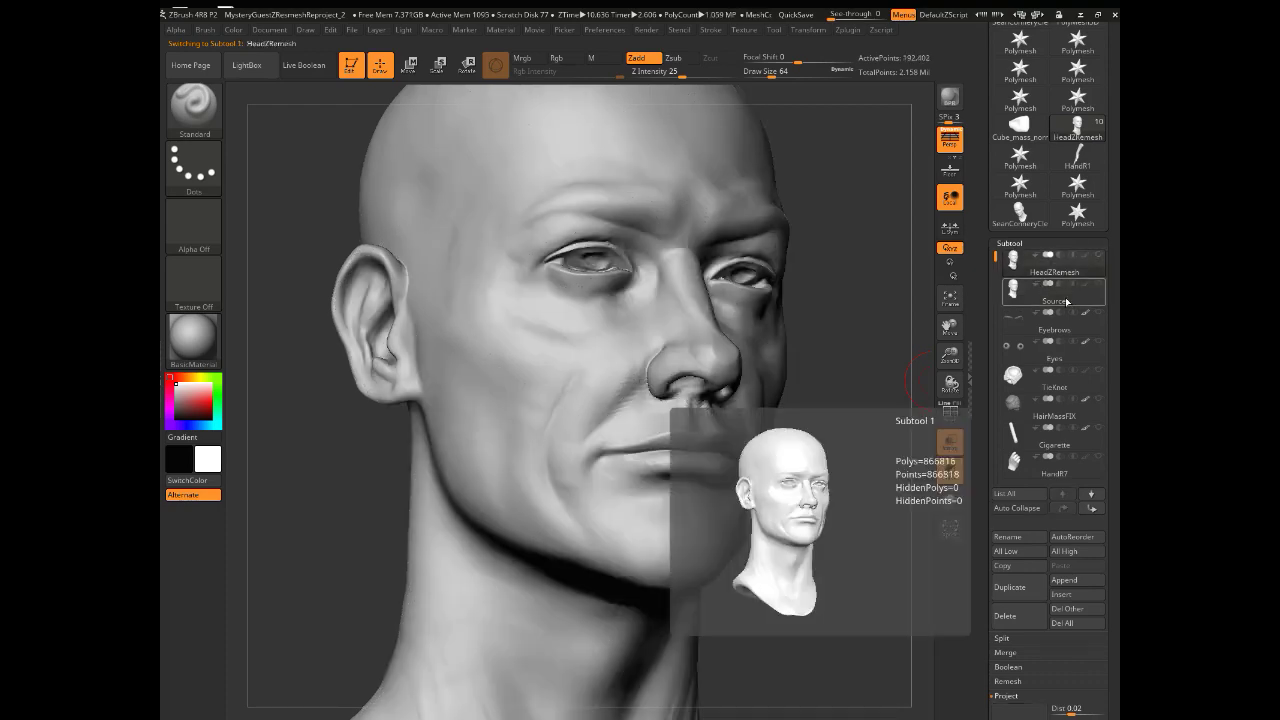
pyautogui.click(1067, 292)
pyautogui.click(1066, 274)
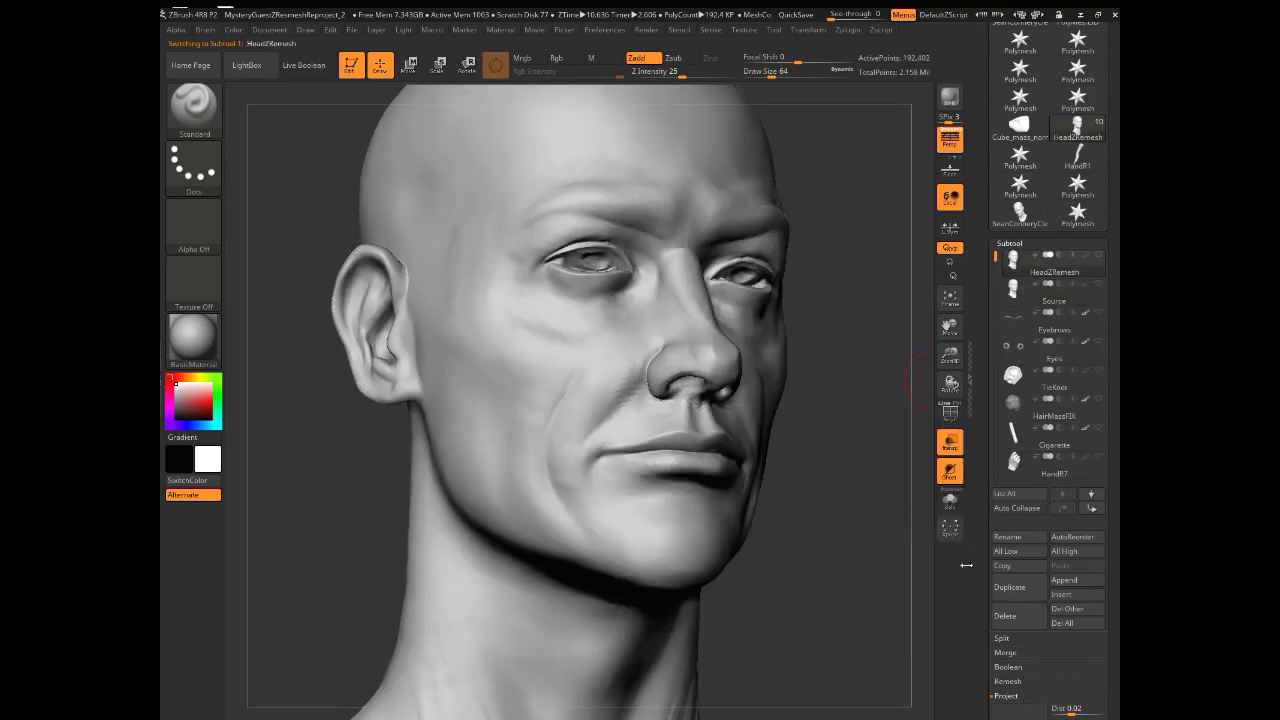
# Step: Subdivide the HeadZRemesh subtool one more level and bring up the Source subtool again
pyautogui.moveTo(983, 577); pyautogui.dragTo(983, 409)
pyautogui.click(1014, 650)
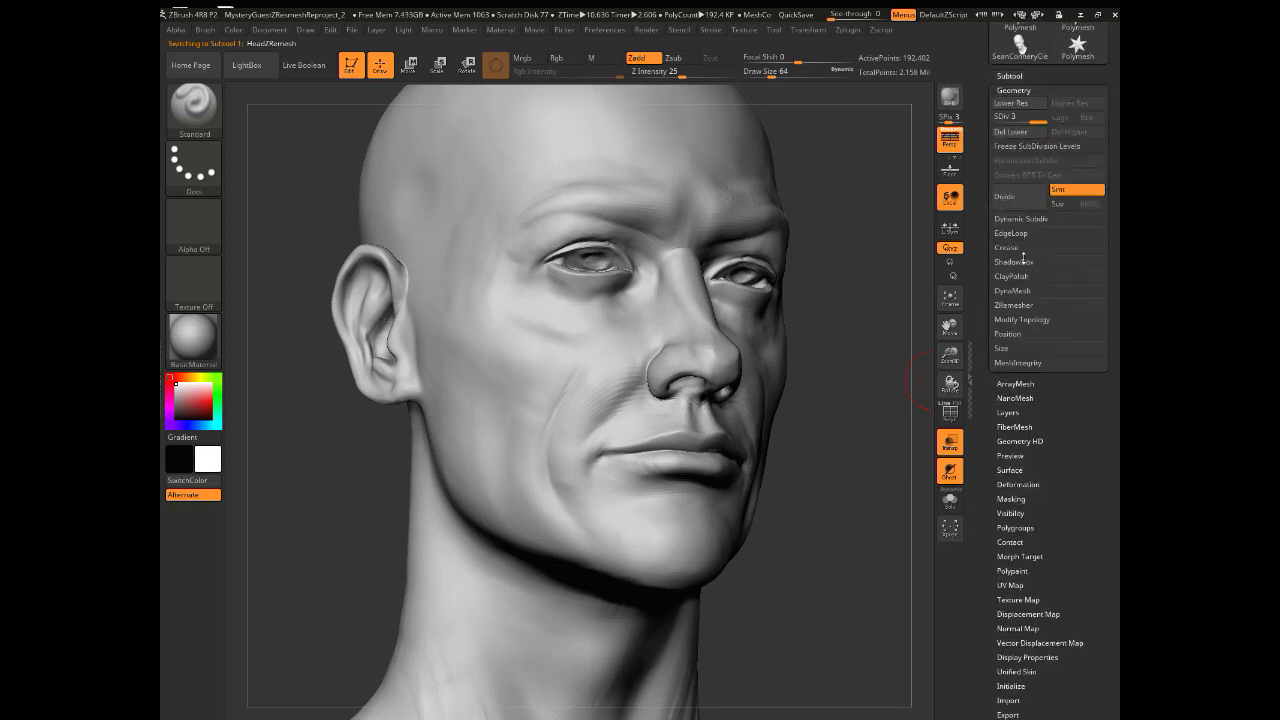
pyautogui.click(1022, 205)
pyautogui.click(1010, 75)
pyautogui.click(1062, 121)
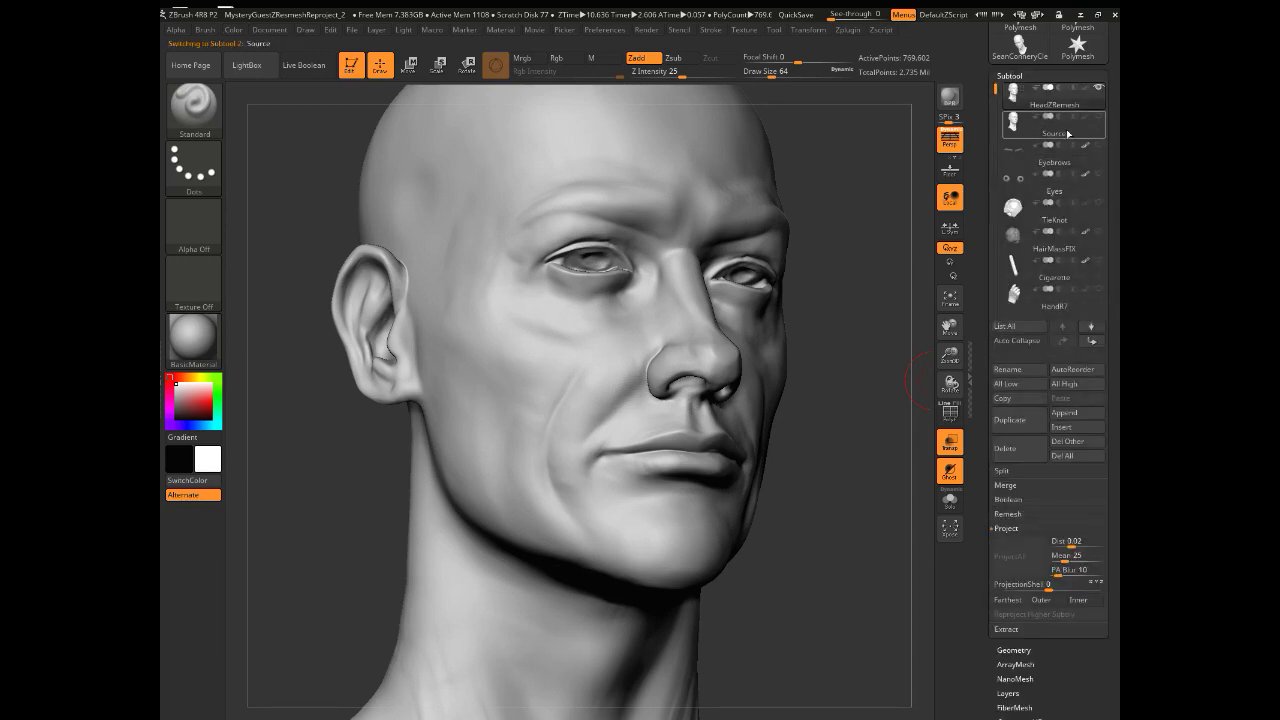
# Step: Run ProjectAll on the HeadZRemesh subtool against Source with Dist 0.02 and PA Blur 10, and hide Source
pyautogui.click(1058, 95)
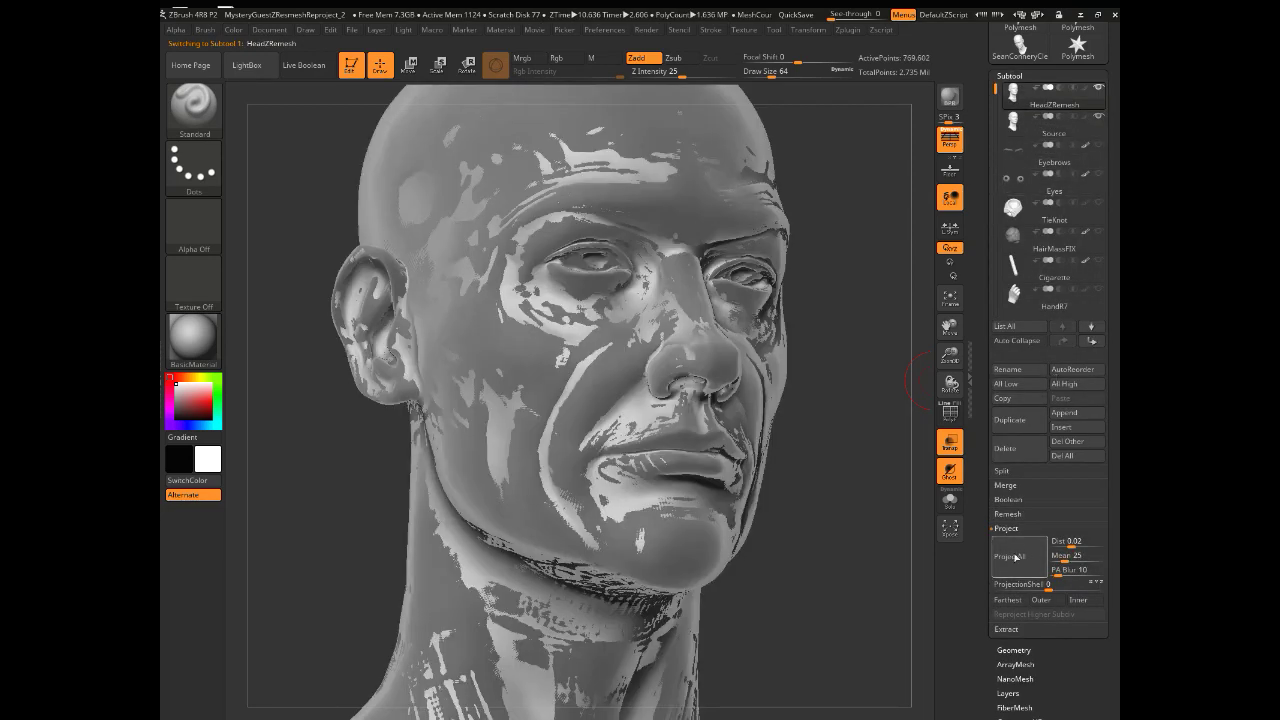
pyautogui.click(1012, 556)
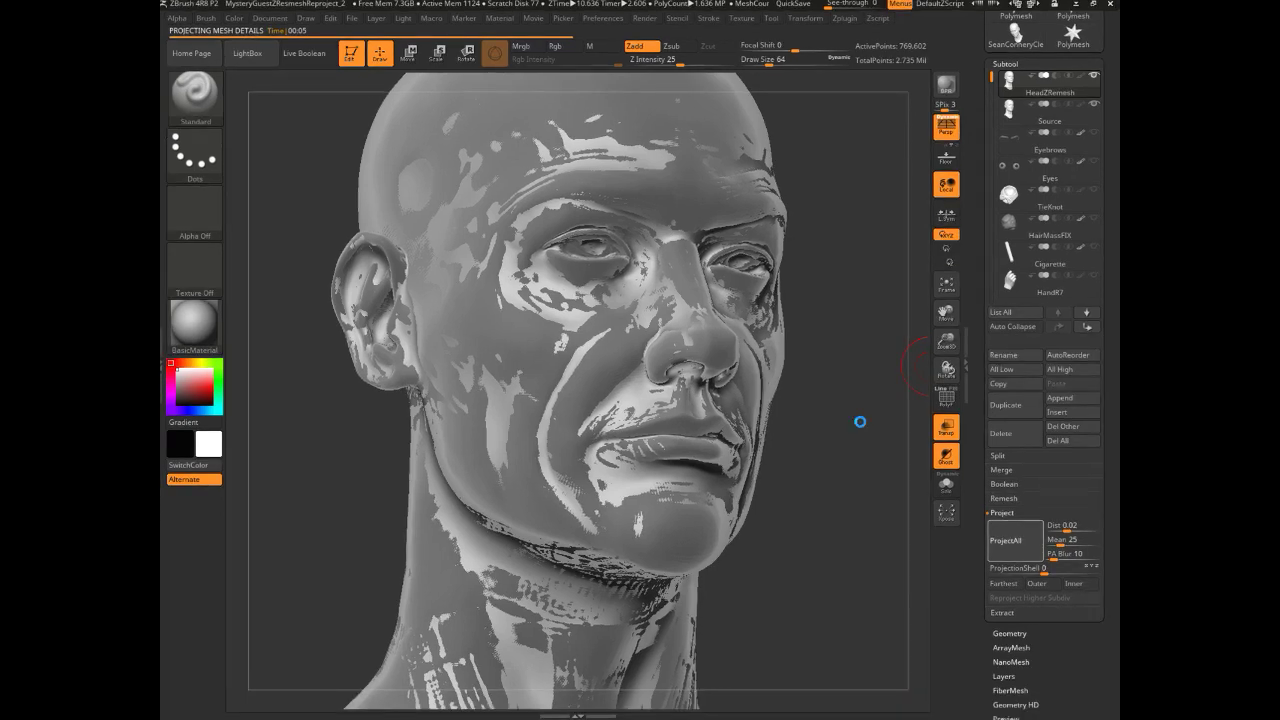
pyautogui.click(1098, 117)
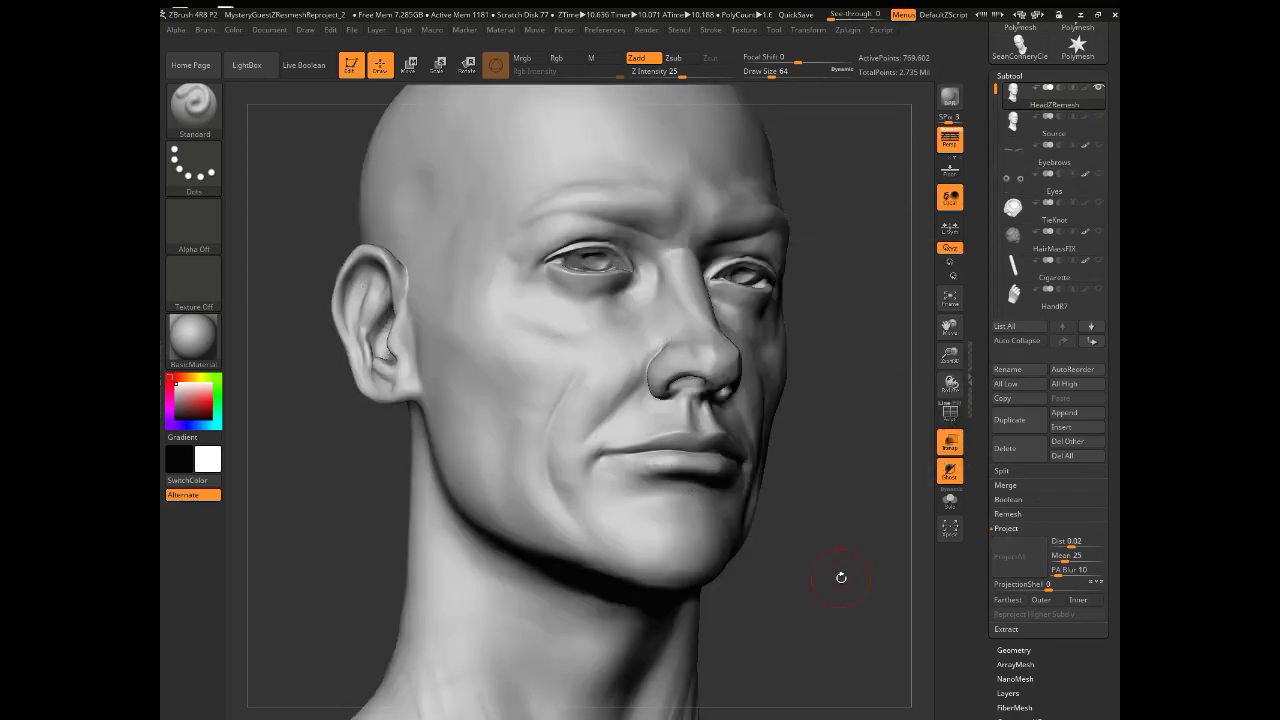
# Step: Compare the whole projected HeadZRemesh with the Source subtool, ending with HeadZRemesh selected
pyautogui.moveTo(840, 577); pyautogui.dragTo(885, 441)
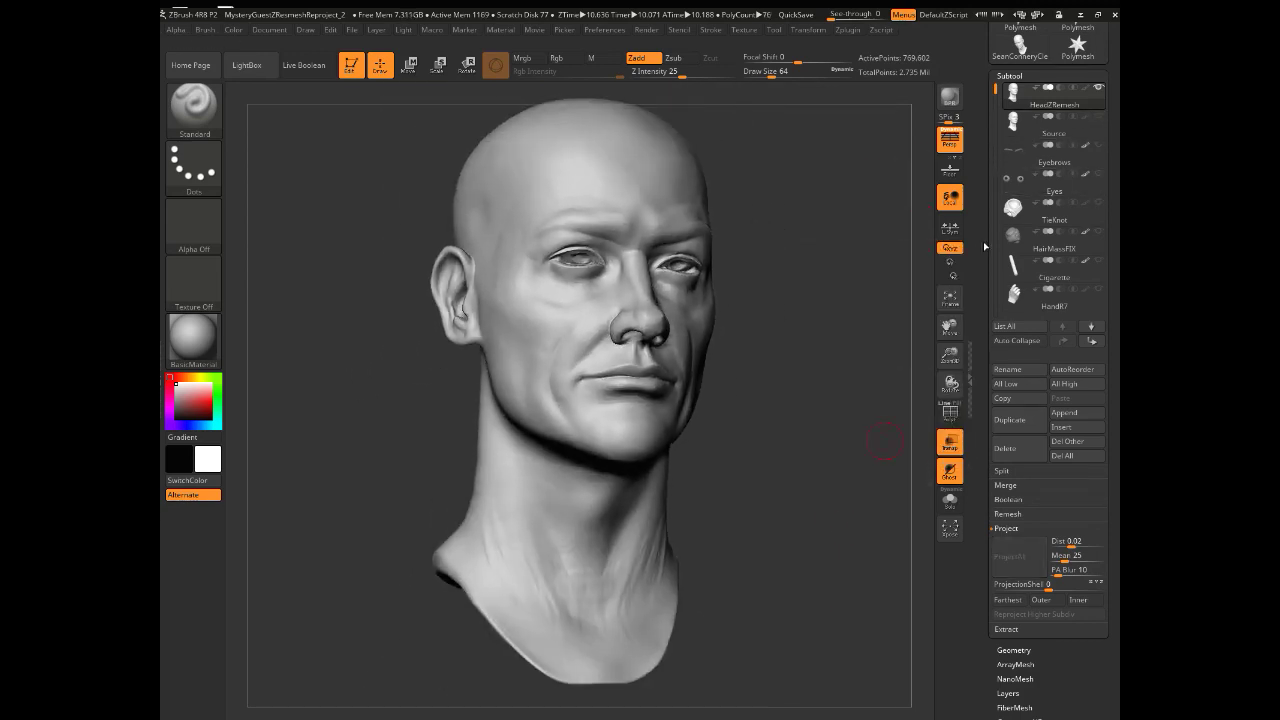
pyautogui.moveTo(1079, 128)
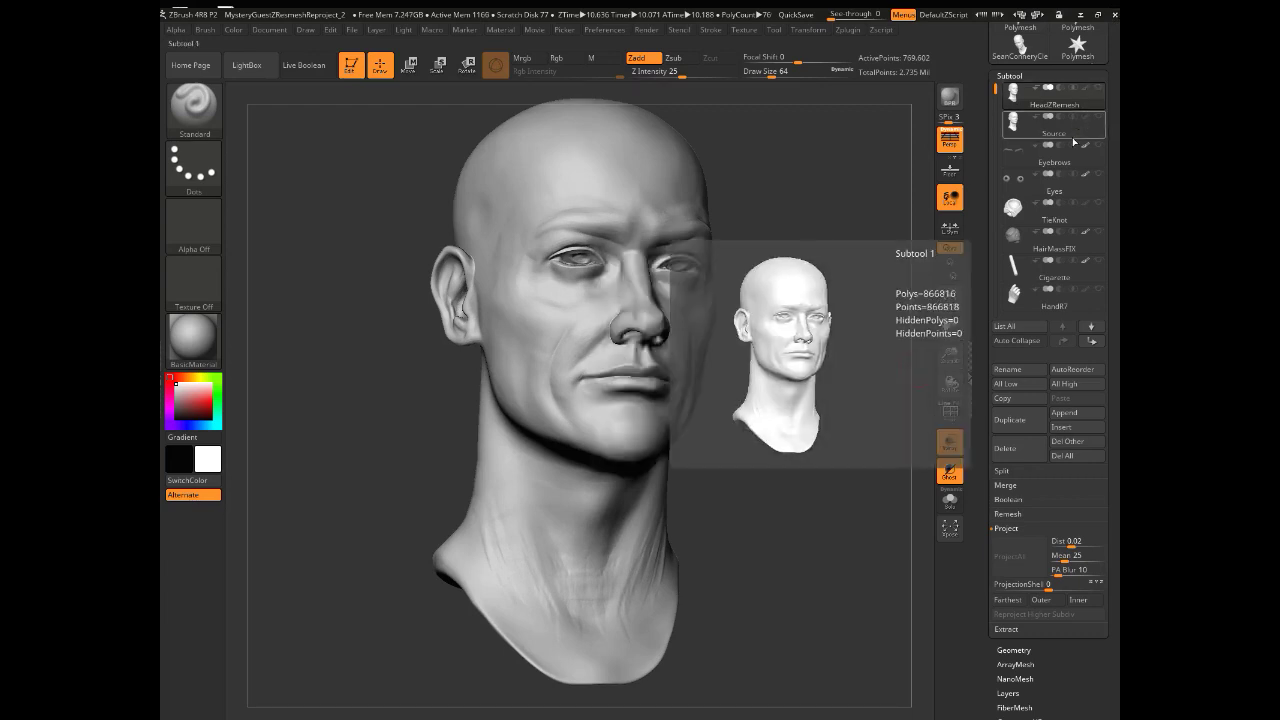
pyautogui.click(1074, 135)
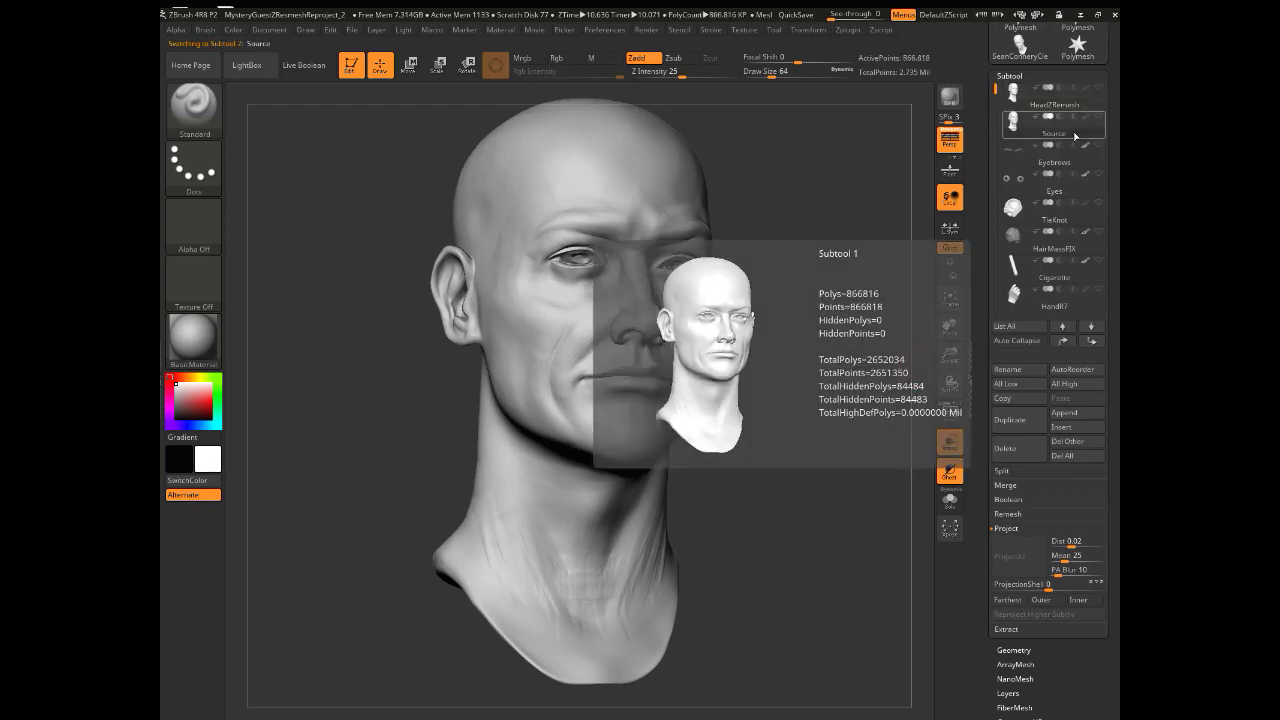
pyautogui.click(1068, 104)
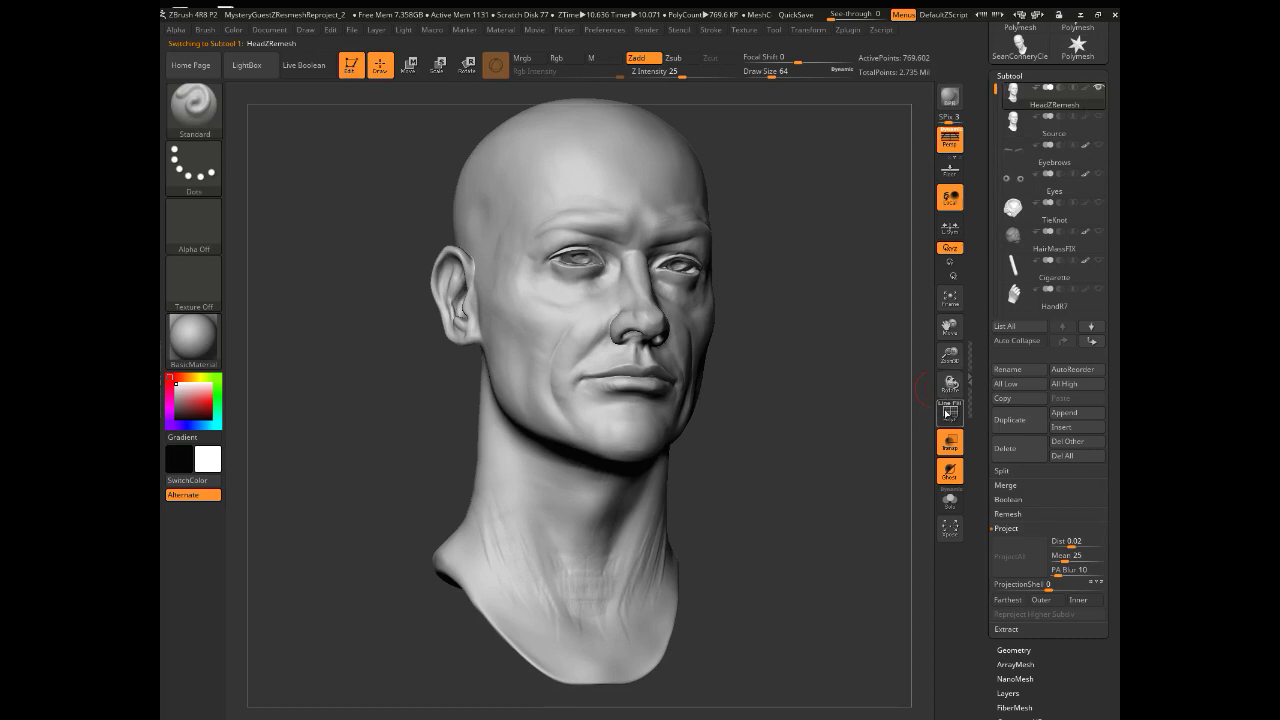
# Step: Show the polyframe on HeadZRemesh and move down and up through its subdivision levels, ending at the lowest
pyautogui.hotkey('shift', 'f')
pyautogui.hotkey('shift', 'd')
pyautogui.hotkey('shift', 'd')
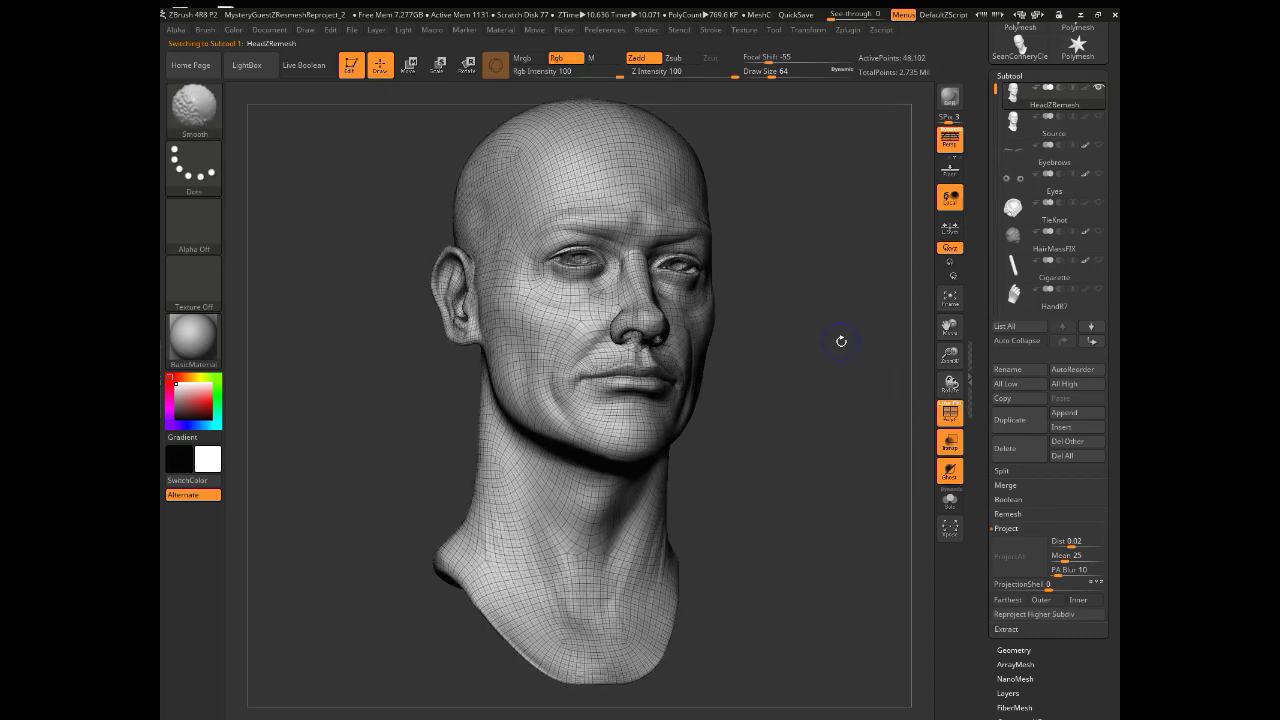
pyautogui.press('d')
pyautogui.press('d')
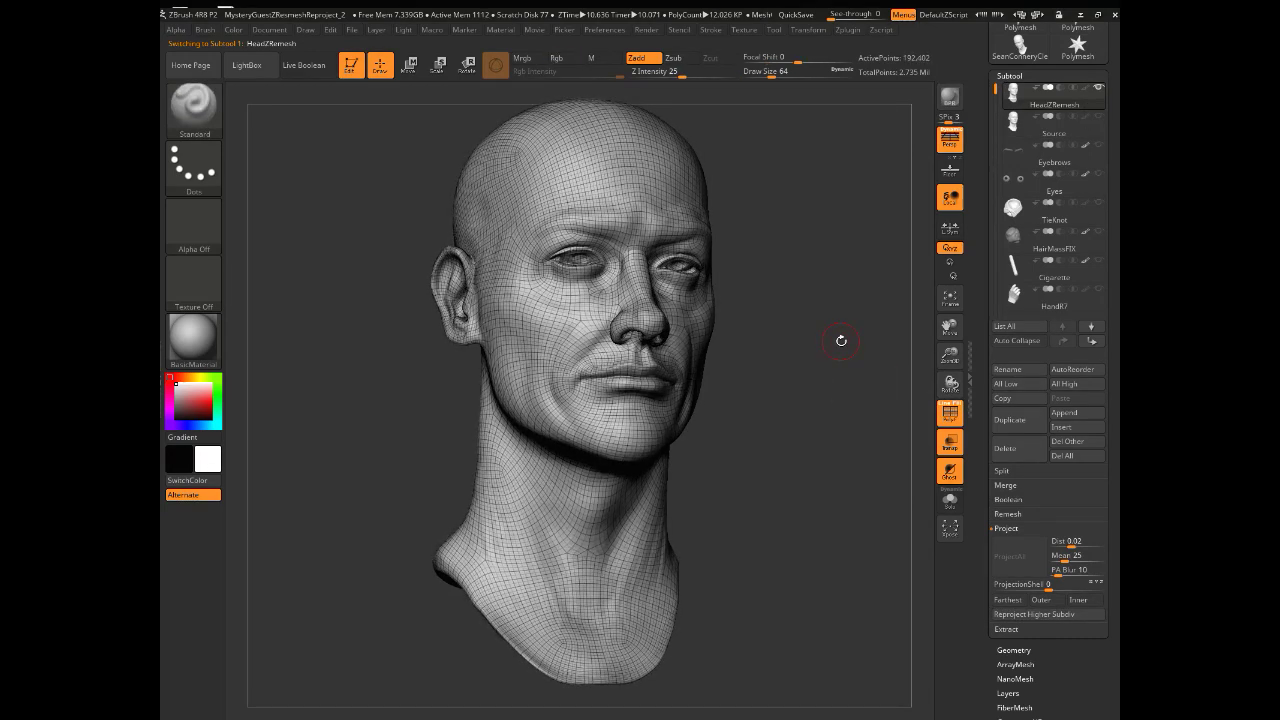
pyautogui.hotkey('shift', 'd')
pyautogui.hotkey('shift', 'd')
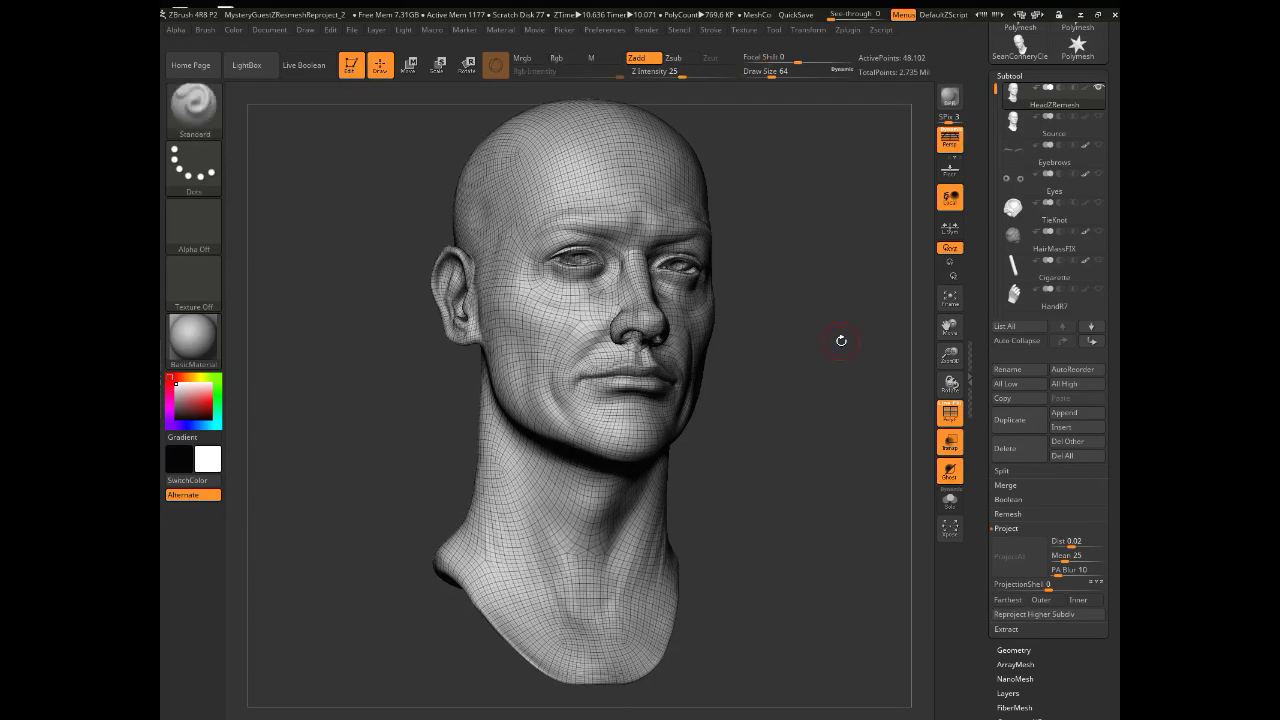
# Step: Pull the nose tip forward in profile with the Move Topological brush at Draw Size 152
pyautogui.moveTo(820, 337); pyautogui.dragTo(583, 262)
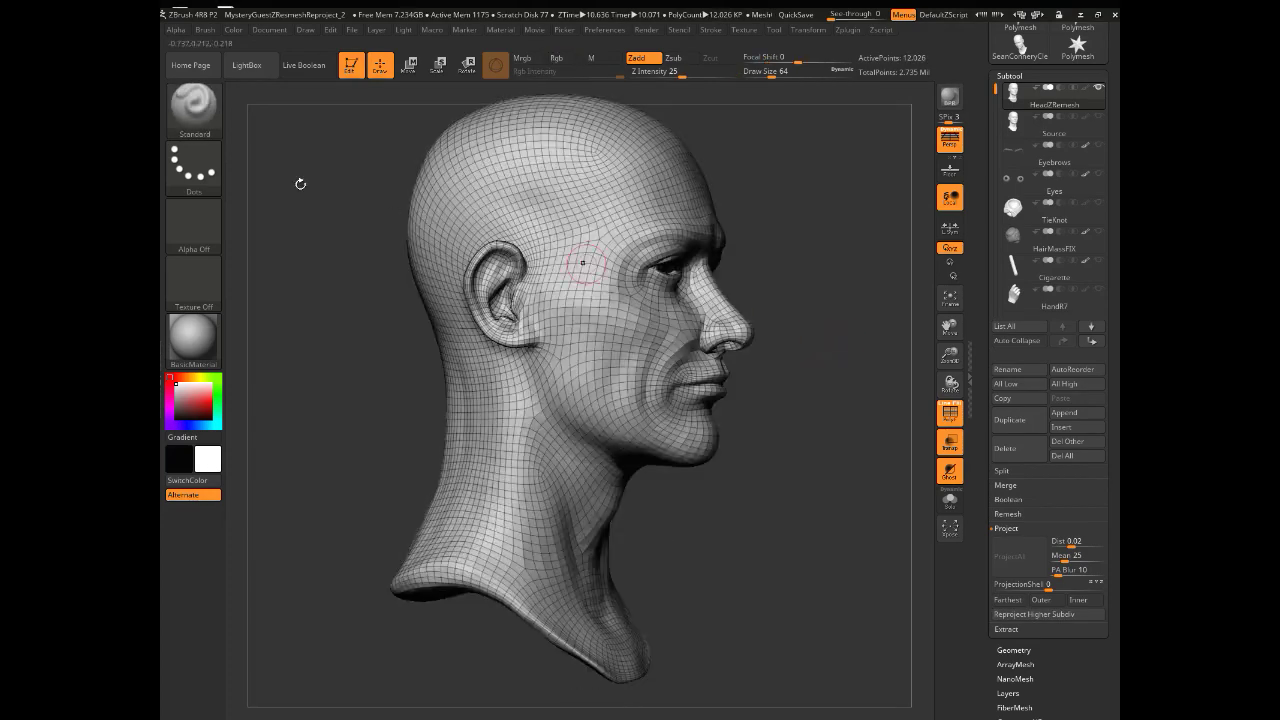
pyautogui.click(193, 105)
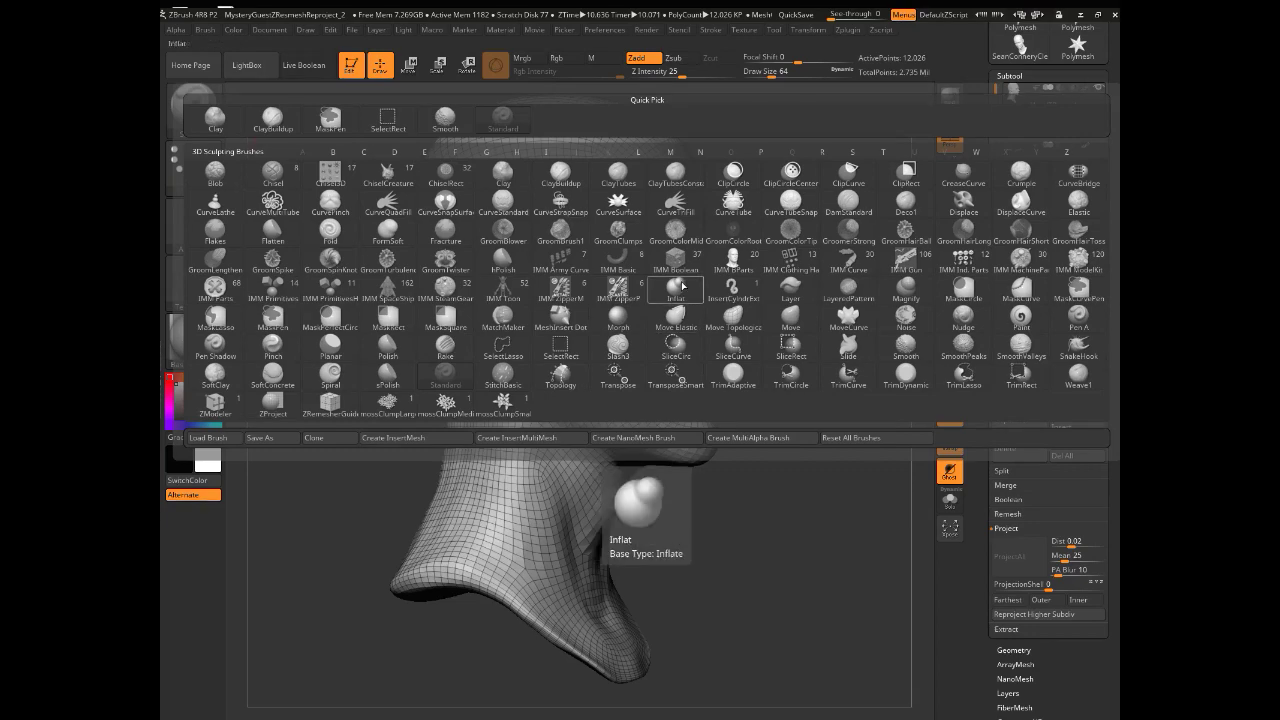
pyautogui.click(724, 318)
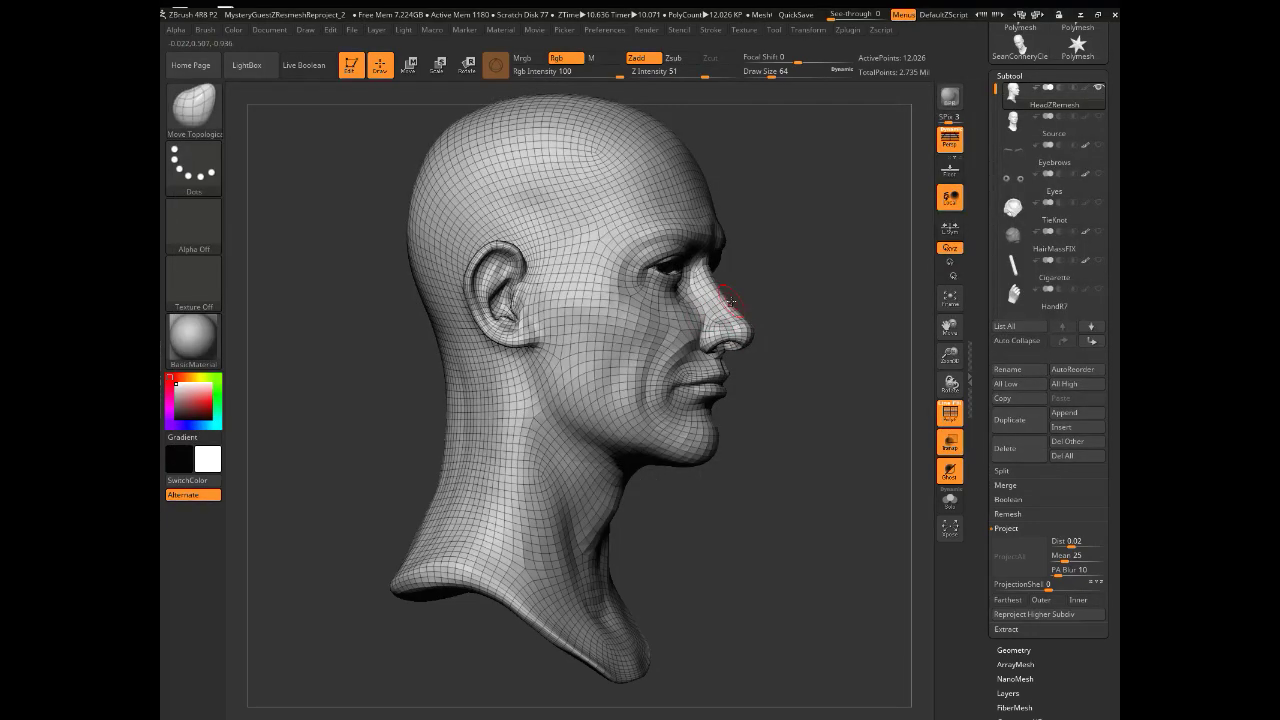
pyautogui.press(']')
pyautogui.press(']')
pyautogui.press(']')
pyautogui.moveTo(743, 334); pyautogui.dragTo(768, 334)
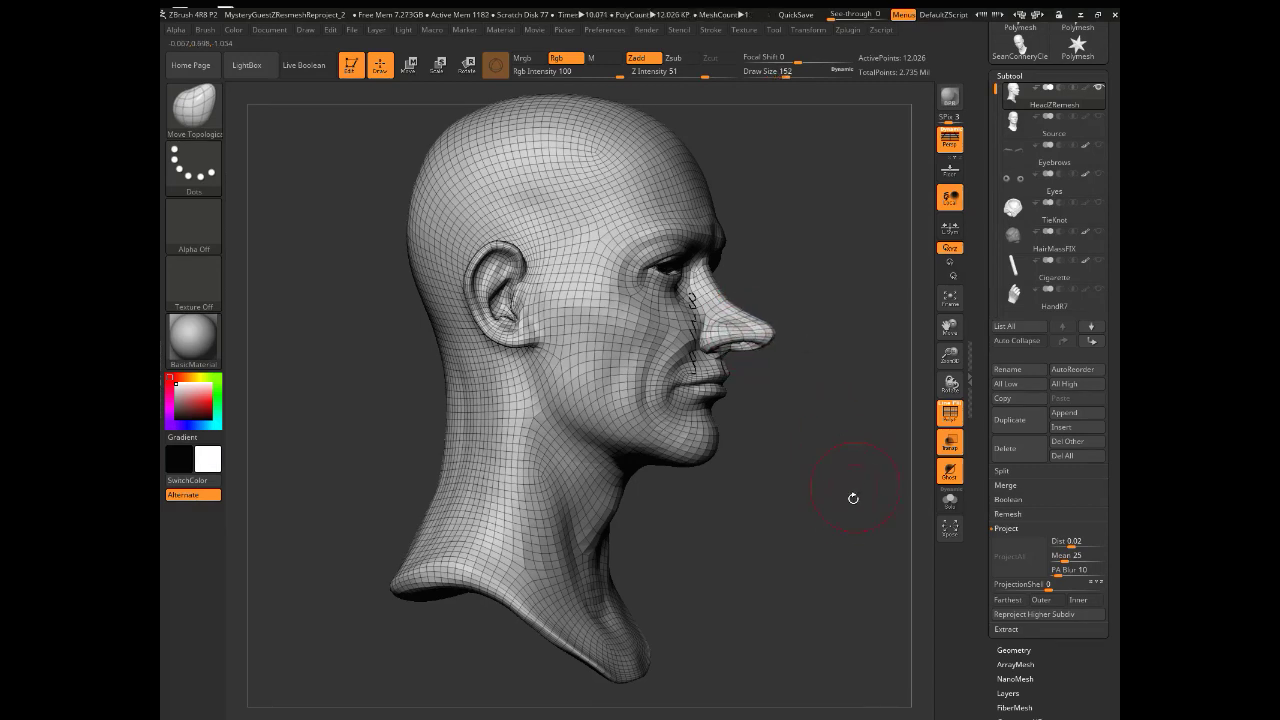
# Step: Turn off the polyframe and return HeadZRemesh to its highest subdivision level to inspect the face from several angles
pyautogui.moveTo(344, 379); pyautogui.dragTo(357, 363)
pyautogui.click(945, 412)
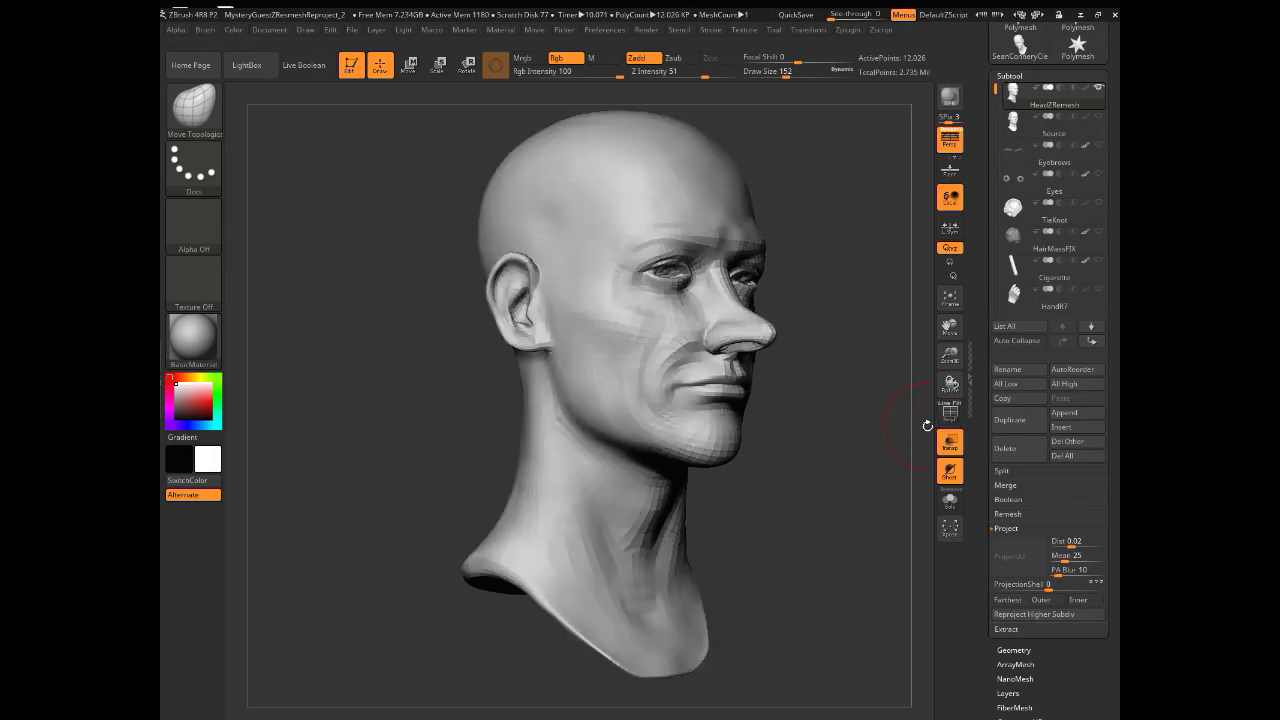
pyautogui.press('d')
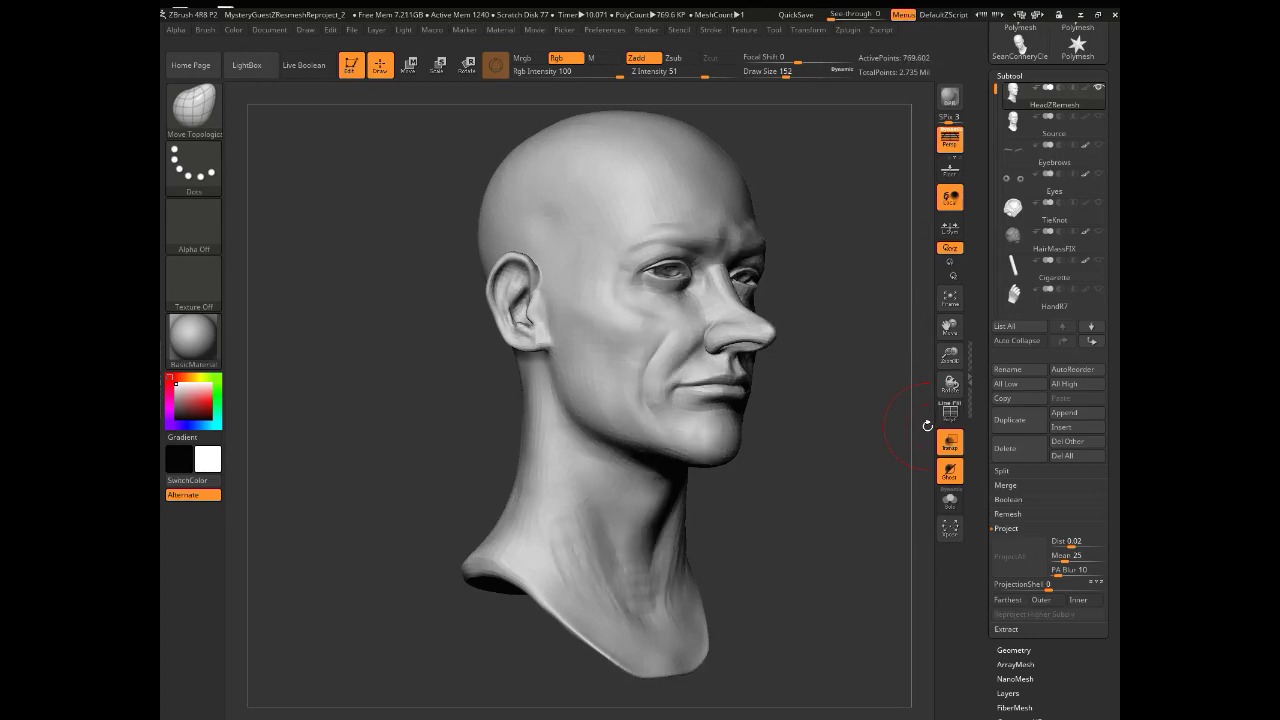
pyautogui.moveTo(362, 371); pyautogui.dragTo(359, 421)
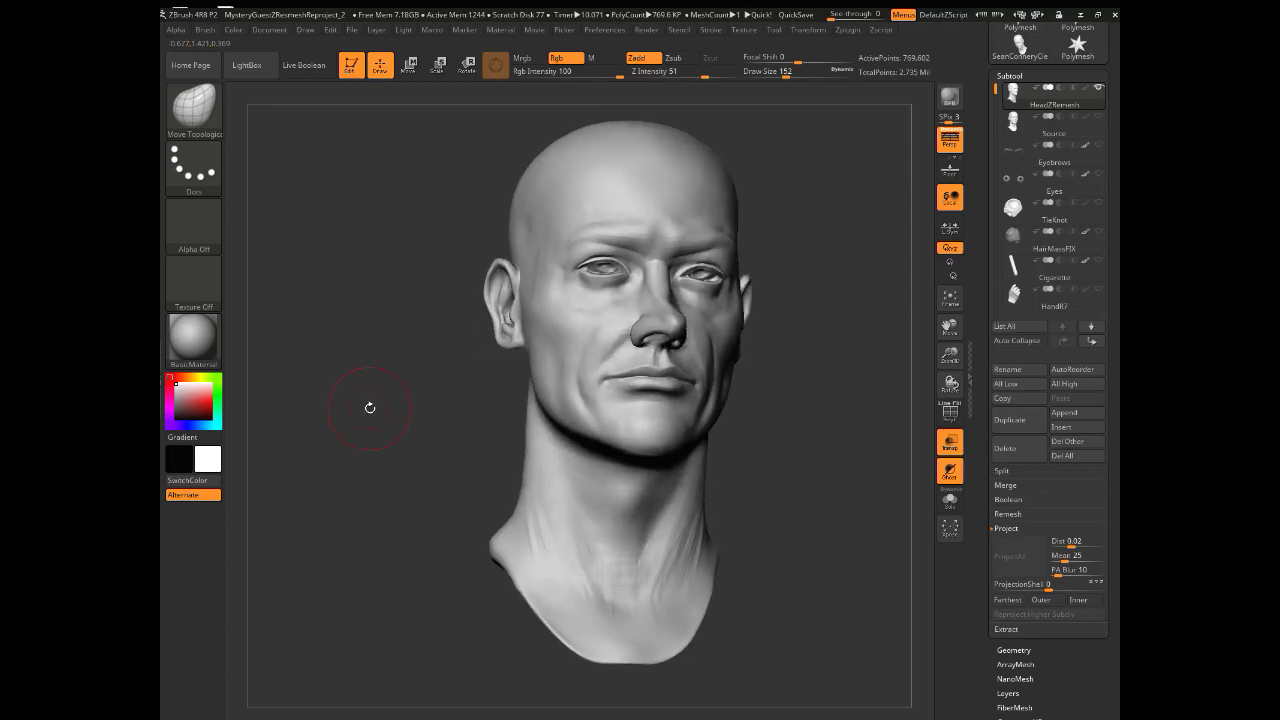
pyautogui.moveTo(369, 408)
pyautogui.mouseDown()
pyautogui.moveTo(343, 403)
pyautogui.moveTo(357, 402)
pyautogui.mouseUp()
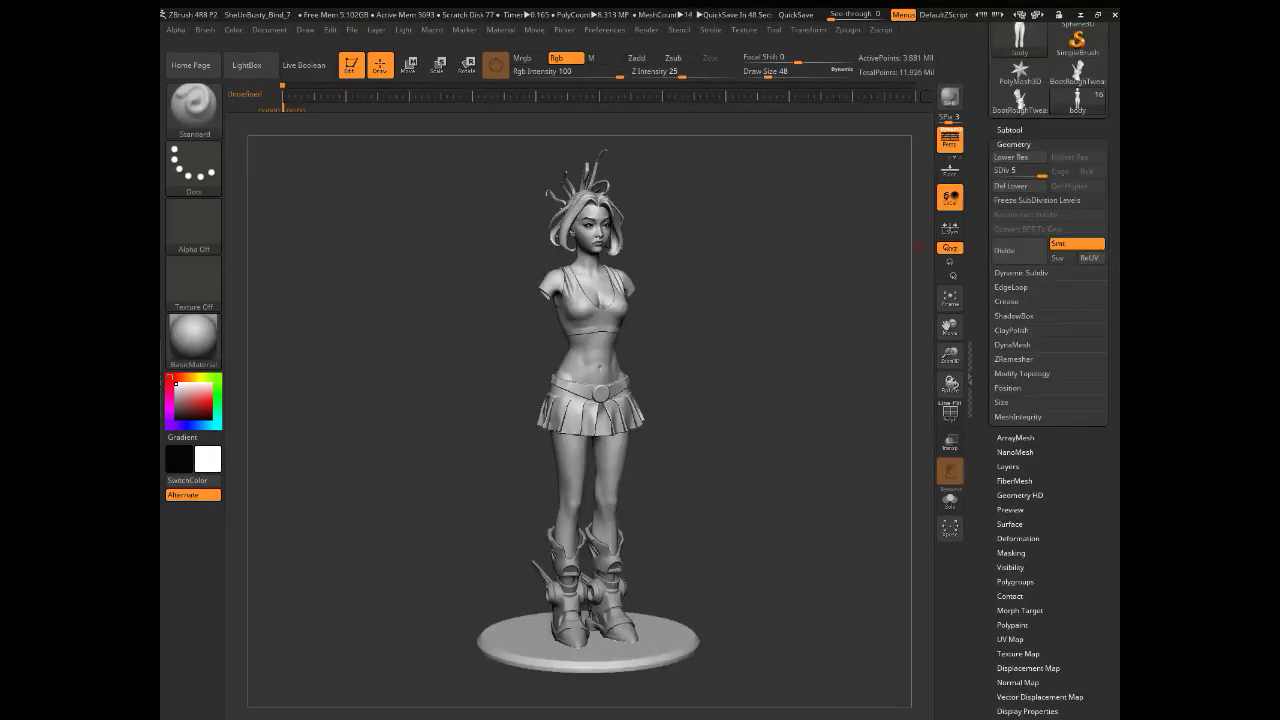
# Step: Examine the full female character model, from the boots and skirt up to the torso and head
pyautogui.moveTo(418, 461)
pyautogui.mouseDown()
pyautogui.moveTo(422, 478)
pyautogui.moveTo(413, 434)
pyautogui.moveTo(420, 466)
pyautogui.moveTo(437, 456)
pyautogui.mouseUp()
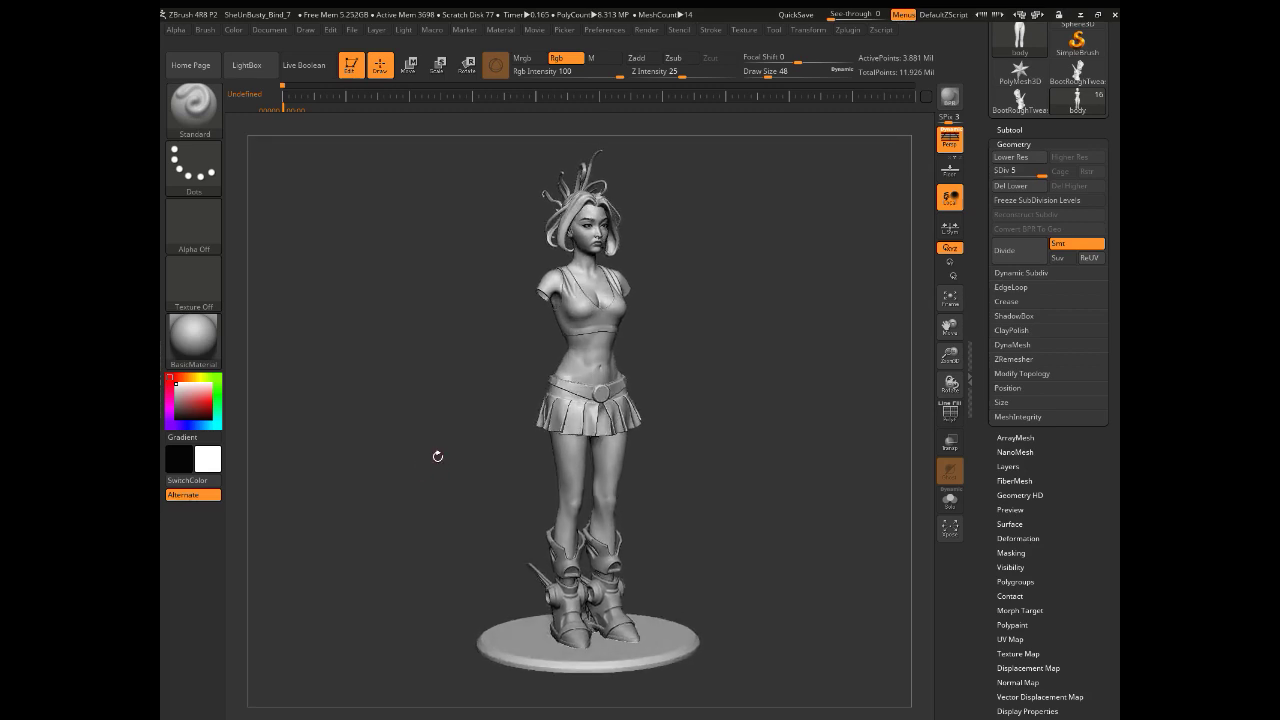
pyautogui.keyDown('alt'); pyautogui.moveTo(424, 395); pyautogui.dragTo(383, 345); pyautogui.keyUp('alt')
pyautogui.keyDown('alt'); pyautogui.moveTo(404, 489); pyautogui.dragTo(403, 361); pyautogui.keyUp('alt')
pyautogui.moveTo(370, 405); pyautogui.dragTo(400, 406)
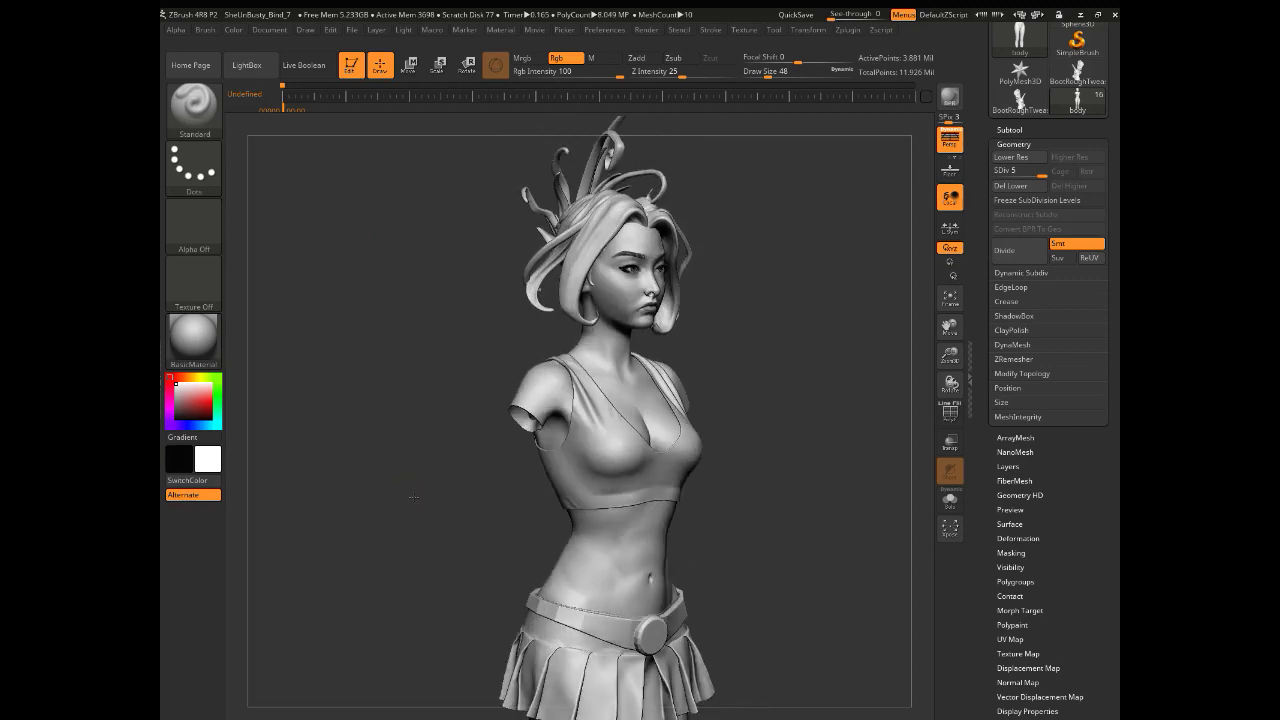
pyautogui.keyDown('alt'); pyautogui.moveTo(414, 497); pyautogui.dragTo(410, 469); pyautogui.keyUp('alt')
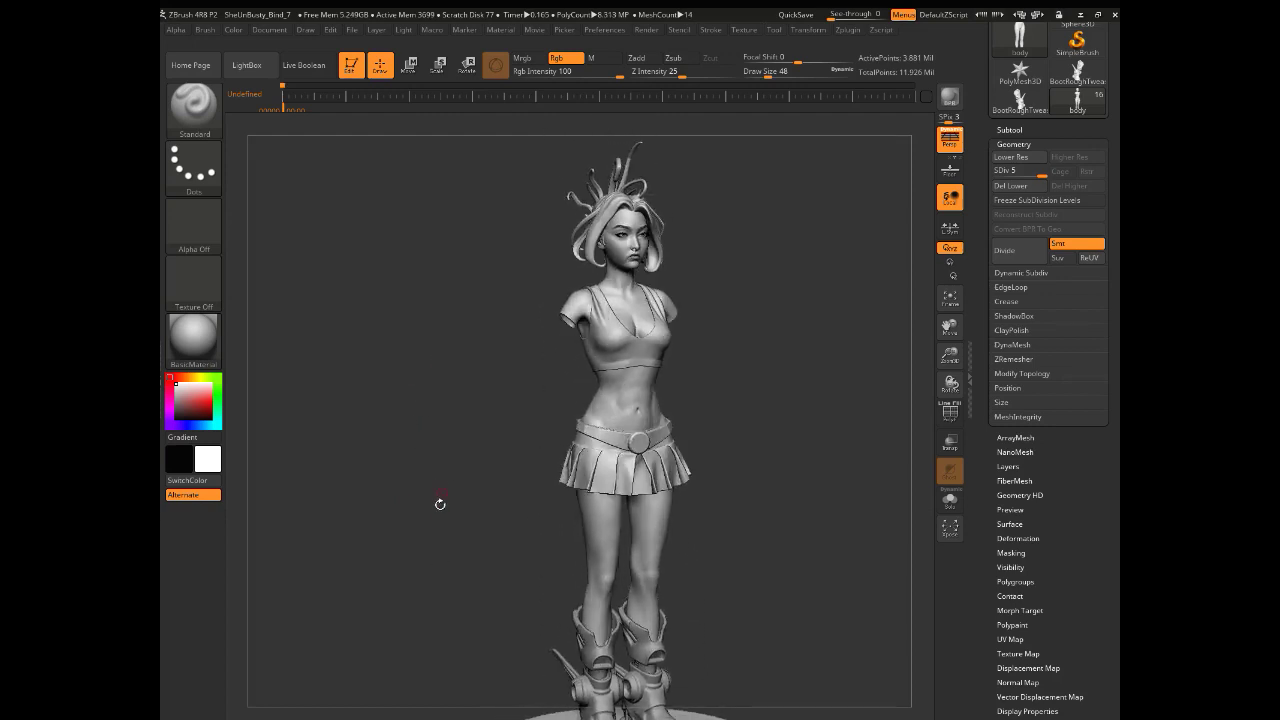
pyautogui.keyDown('alt'); pyautogui.moveTo(402, 416); pyautogui.dragTo(396, 498); pyautogui.keyUp('alt')
pyautogui.moveTo(394, 446); pyautogui.dragTo(388, 484)
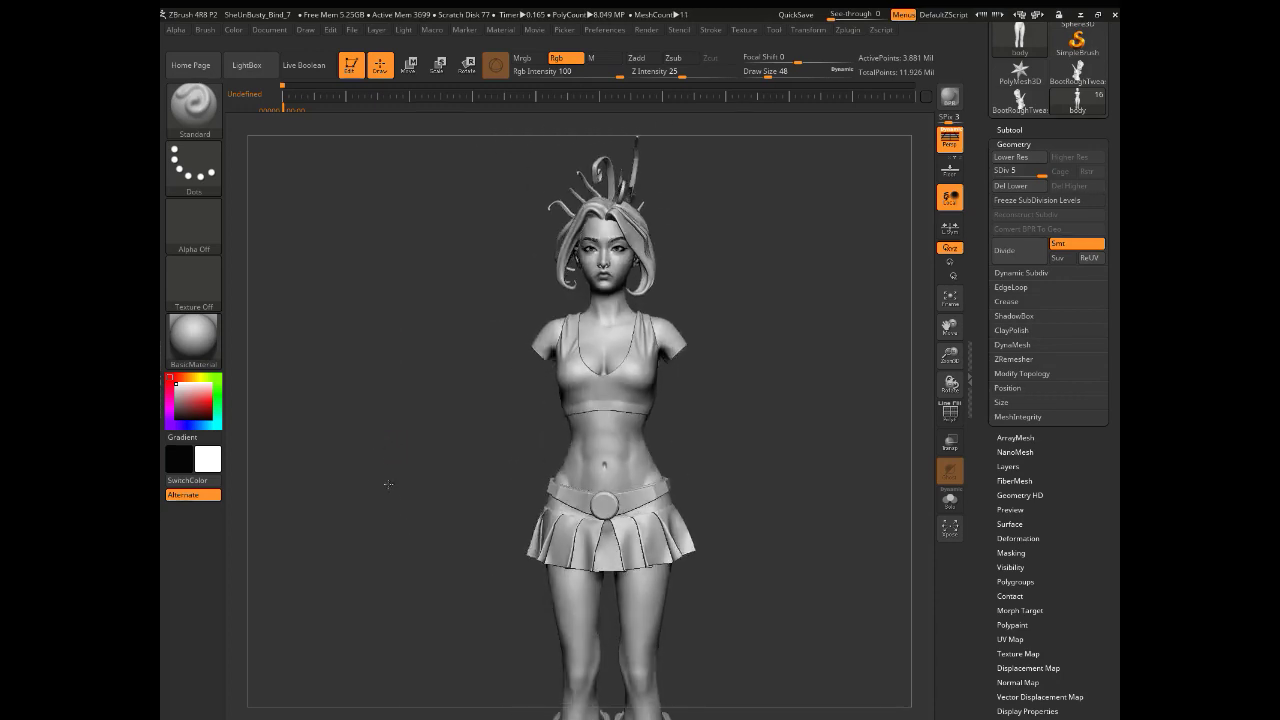
pyautogui.moveTo(428, 542); pyautogui.dragTo(337, 551)
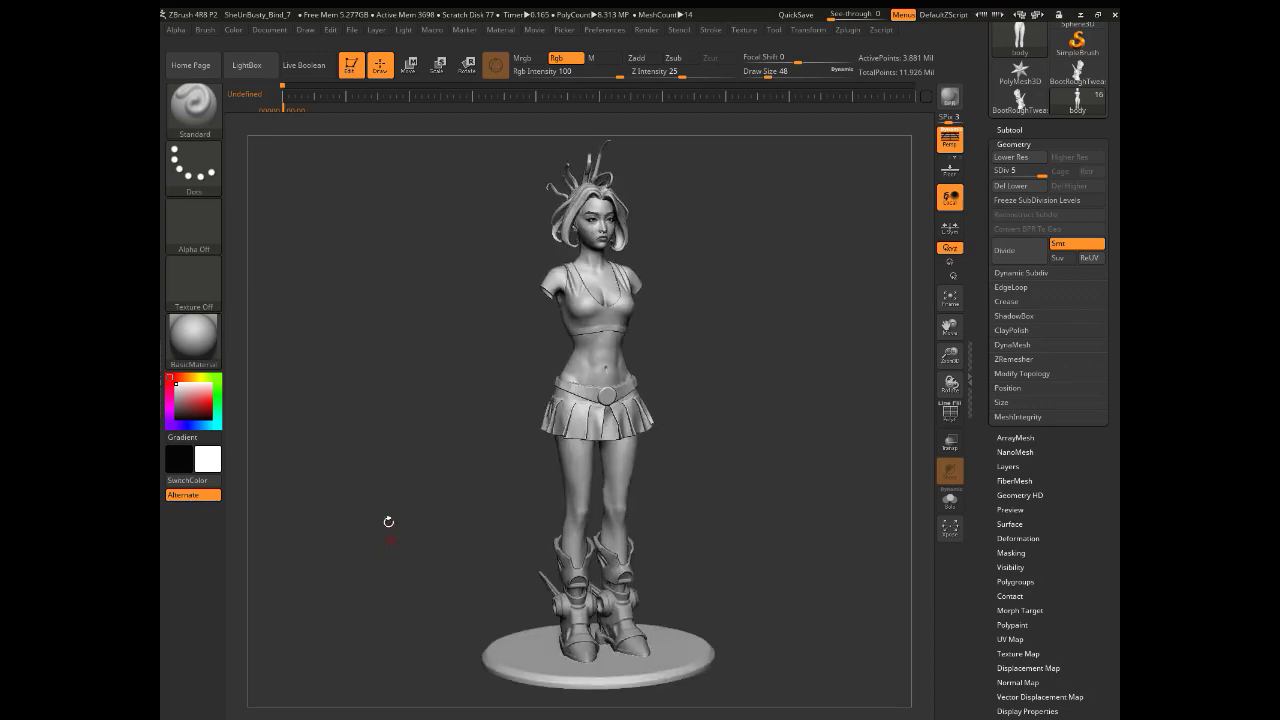
pyautogui.keyDown('alt'); pyautogui.moveTo(419, 528); pyautogui.dragTo(429, 657); pyautogui.keyUp('alt')
pyautogui.keyDown('alt'); pyautogui.moveTo(352, 264); pyautogui.dragTo(520, 126); pyautogui.keyUp('alt')
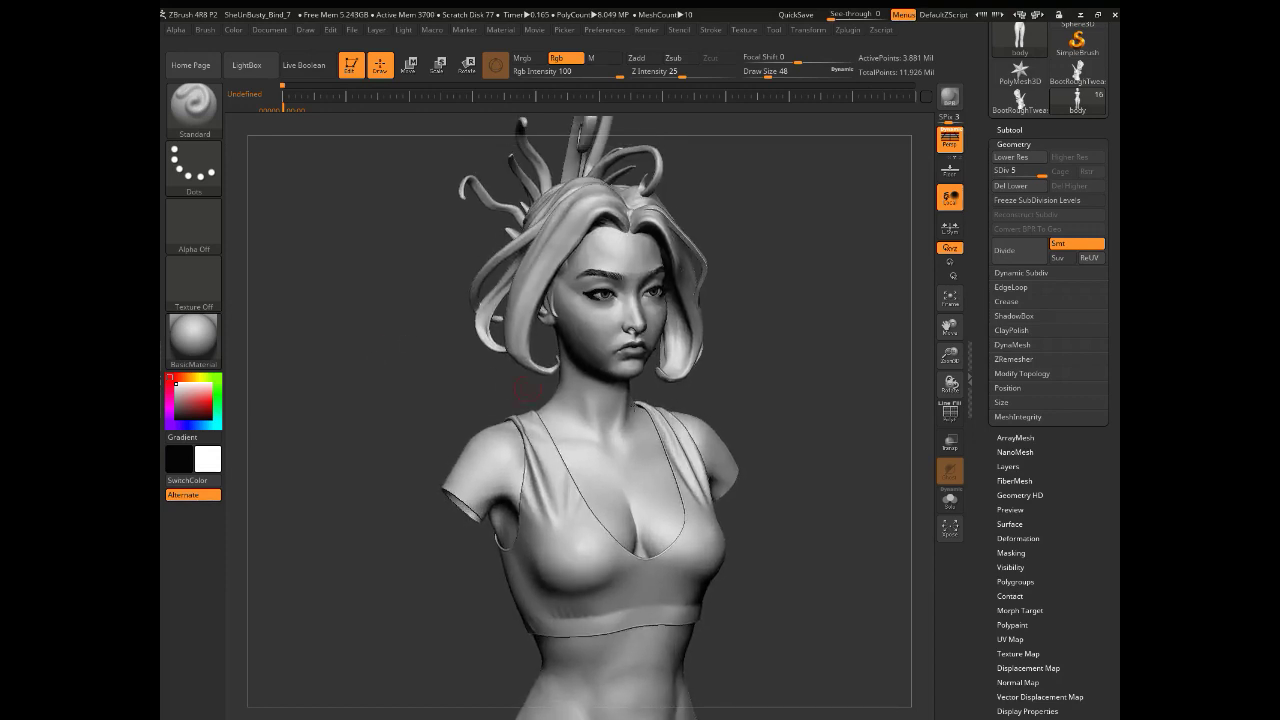
# Step: Show the polyframe on the body subtool and examine its dense wireframe around the chest, neck and face
pyautogui.hotkey('shift', 'f')
pyautogui.keyDown('alt'); pyautogui.moveTo(395, 356); pyautogui.dragTo(404, 480); pyautogui.keyUp('alt')
pyautogui.moveTo(333, 307); pyautogui.dragTo(337, 425)
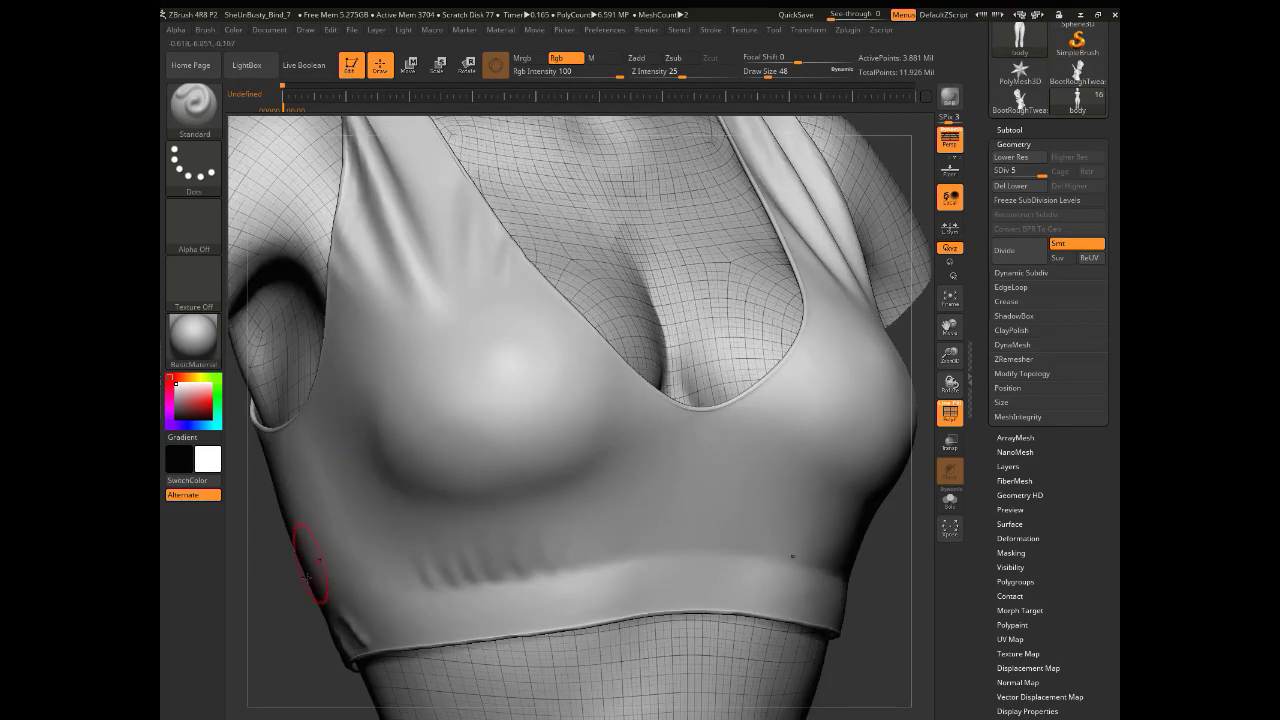
pyautogui.moveTo(289, 596)
pyautogui.keyDown('alt'); pyautogui.mouseDown()
pyautogui.moveTo(316, 427)
pyautogui.moveTo(333, 460)
pyautogui.mouseUp(); pyautogui.keyUp('alt')
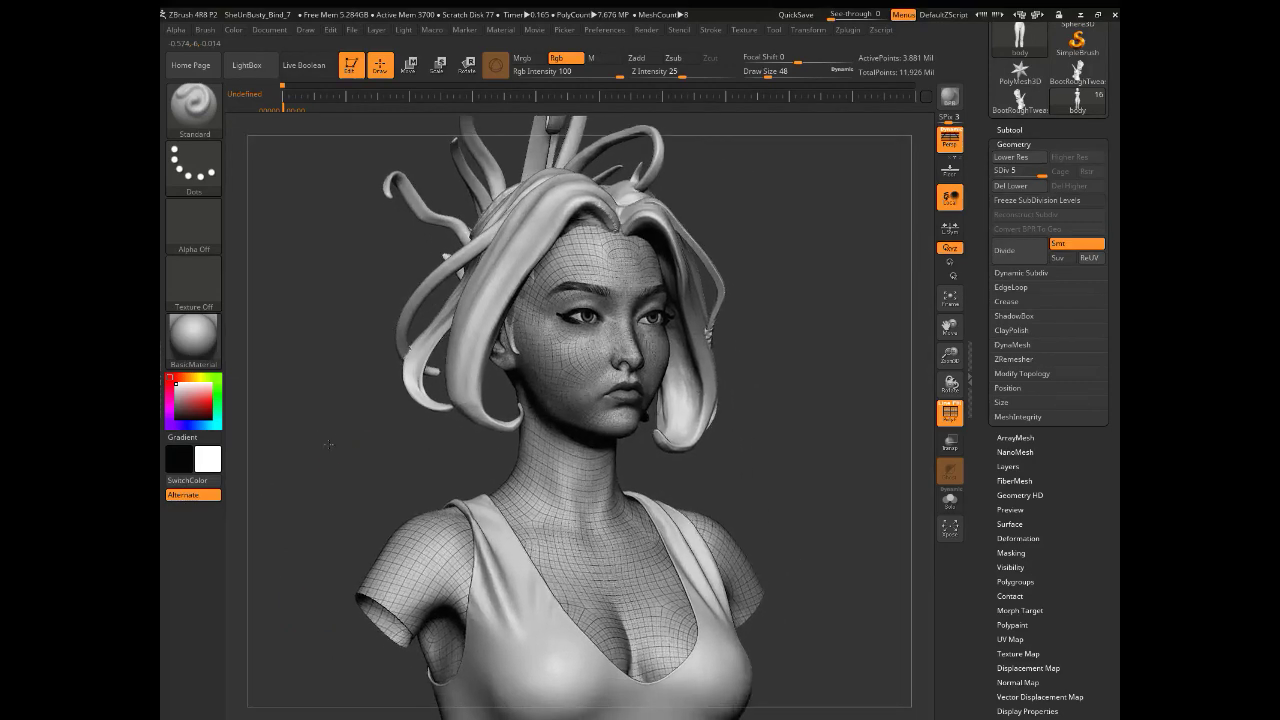
pyautogui.moveTo(329, 444); pyautogui.dragTo(334, 435)
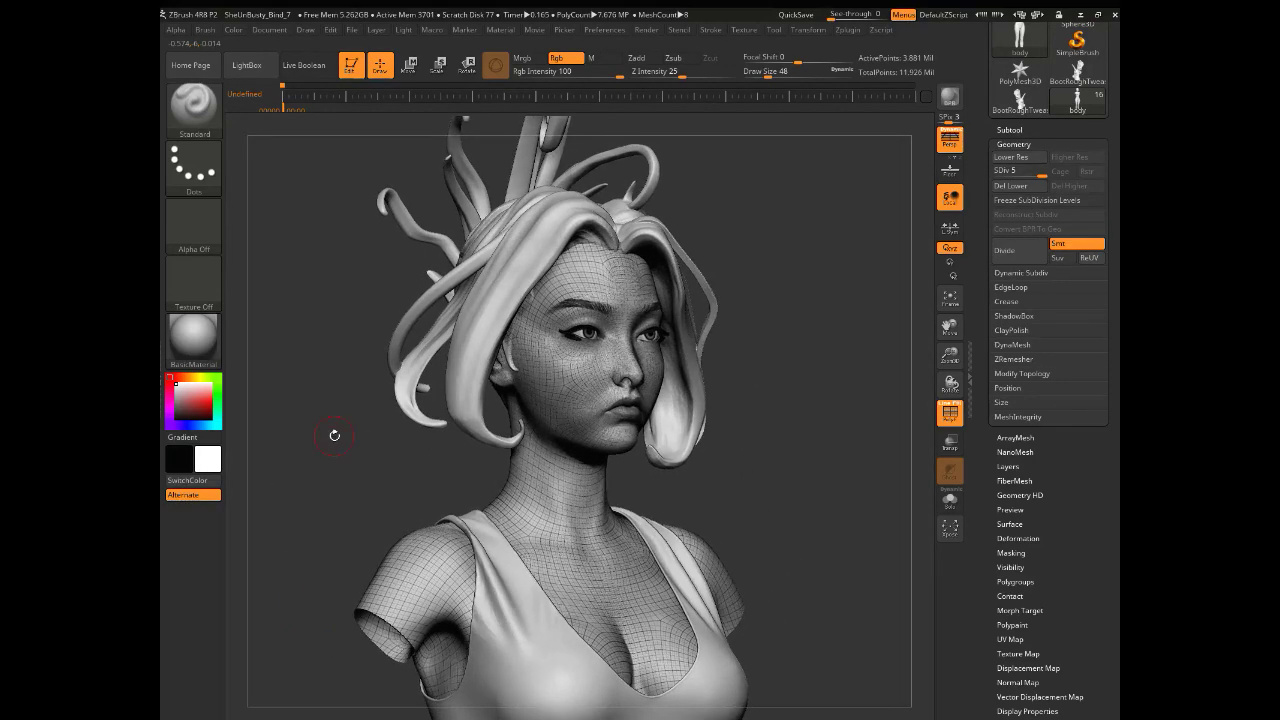
# Step: Lower the body subtool to SDiv 1 with the polyframe shown
pyautogui.press('shift')
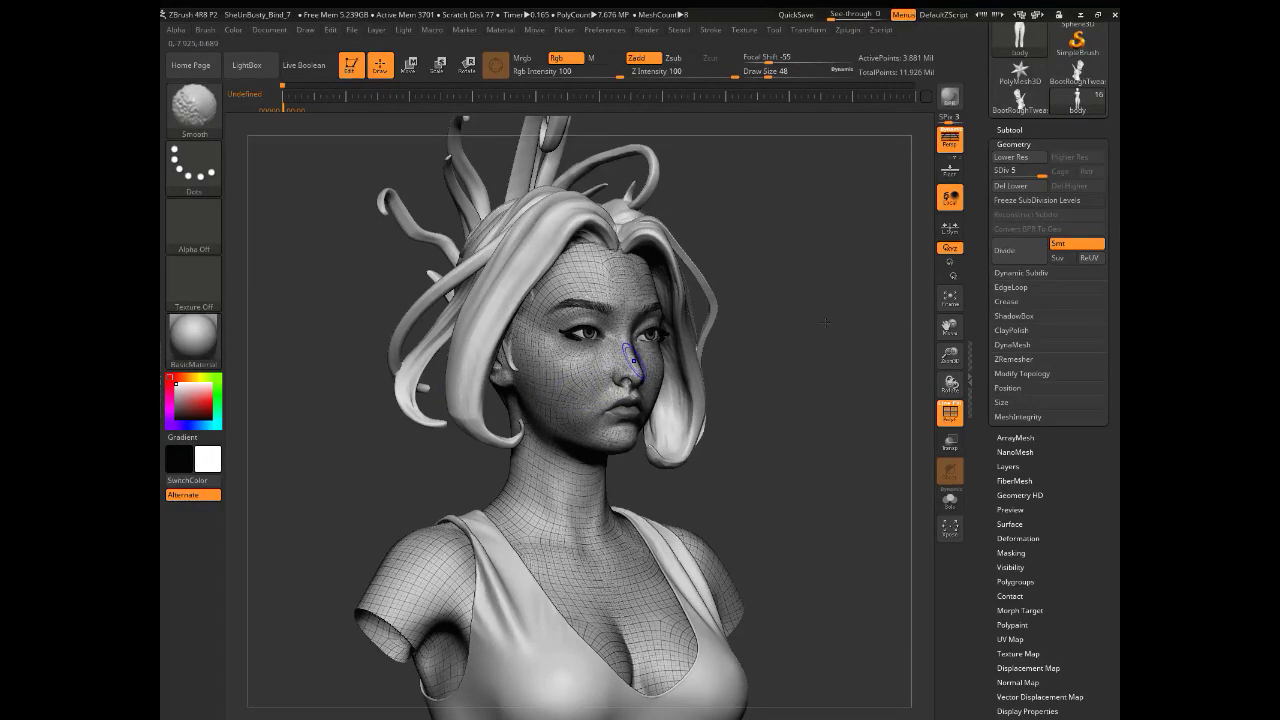
pyautogui.hotkey('shift', 'd')
pyautogui.hotkey('shift', 'd')
pyautogui.hotkey('shift', 'd')
pyautogui.hotkey('shift', 'd')
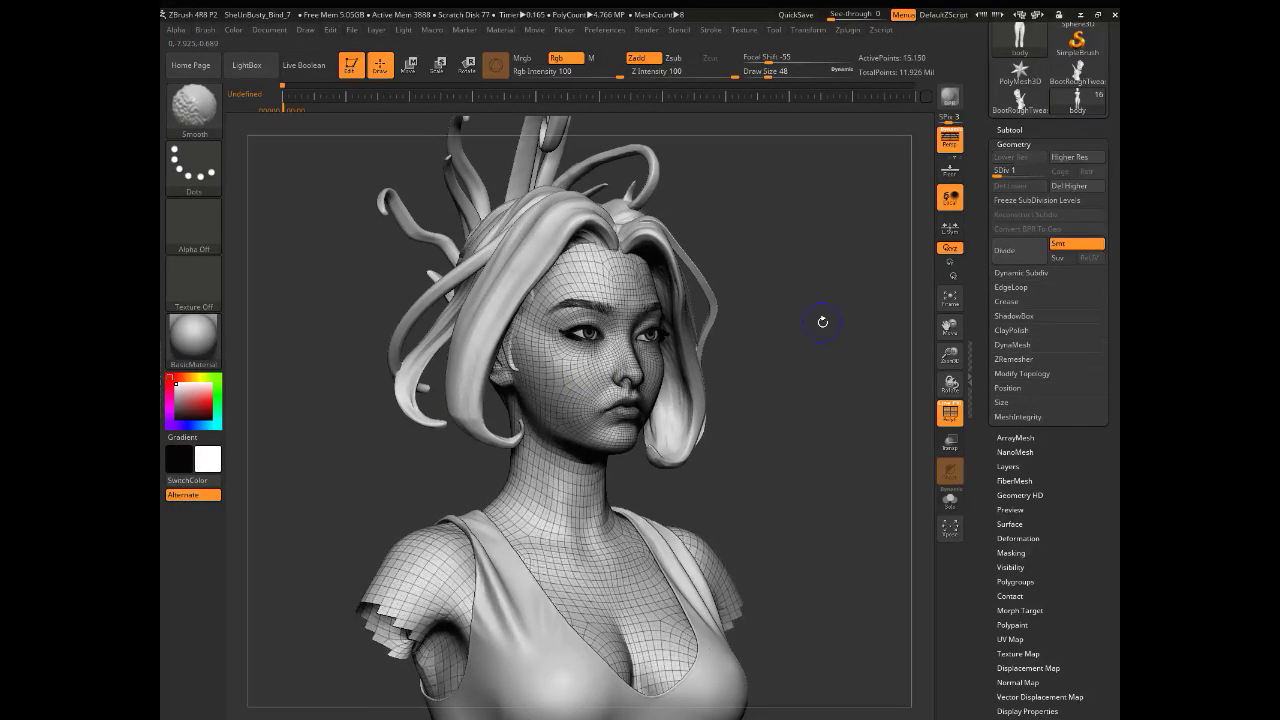
# Step: Examine the lowest-level topology of the body around the eyes, nose, mouth, jaw and neck from several angles
pyautogui.moveTo(325, 461); pyautogui.dragTo(338, 510)
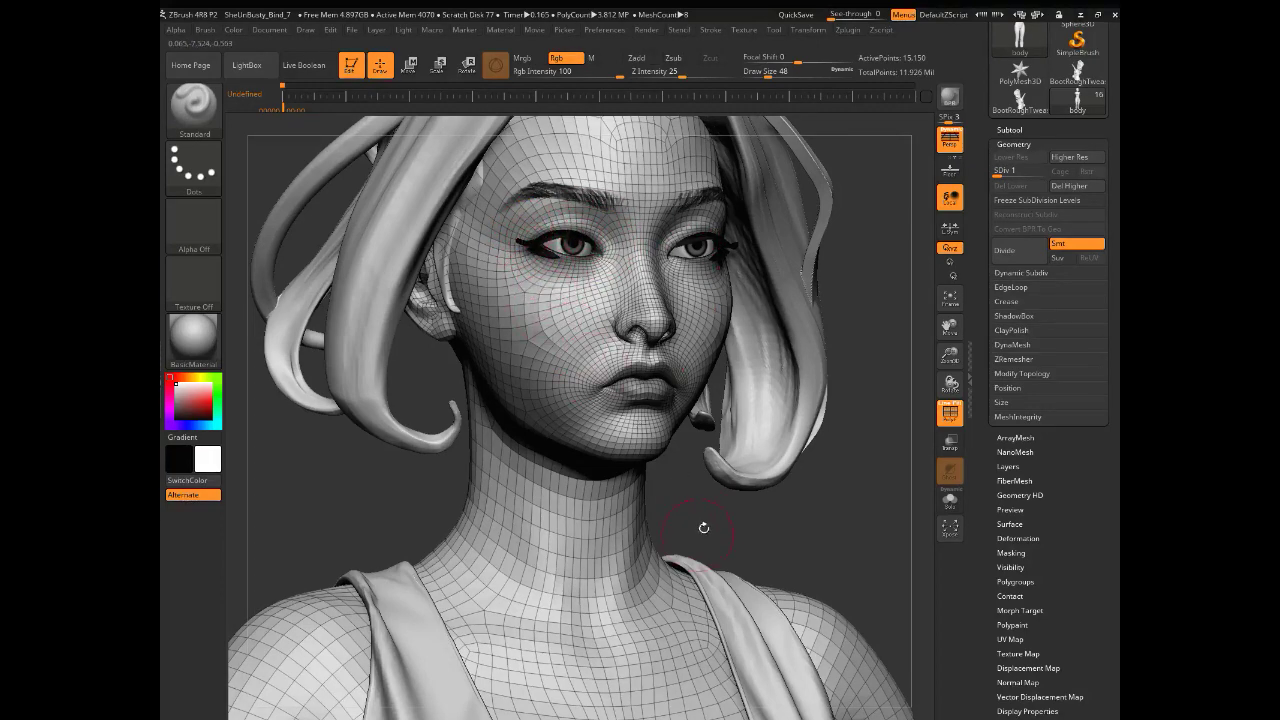
pyautogui.moveTo(704, 527); pyautogui.dragTo(670, 525)
pyautogui.moveTo(402, 455)
pyautogui.mouseDown()
pyautogui.moveTo(362, 455)
pyautogui.moveTo(398, 469)
pyautogui.mouseUp()
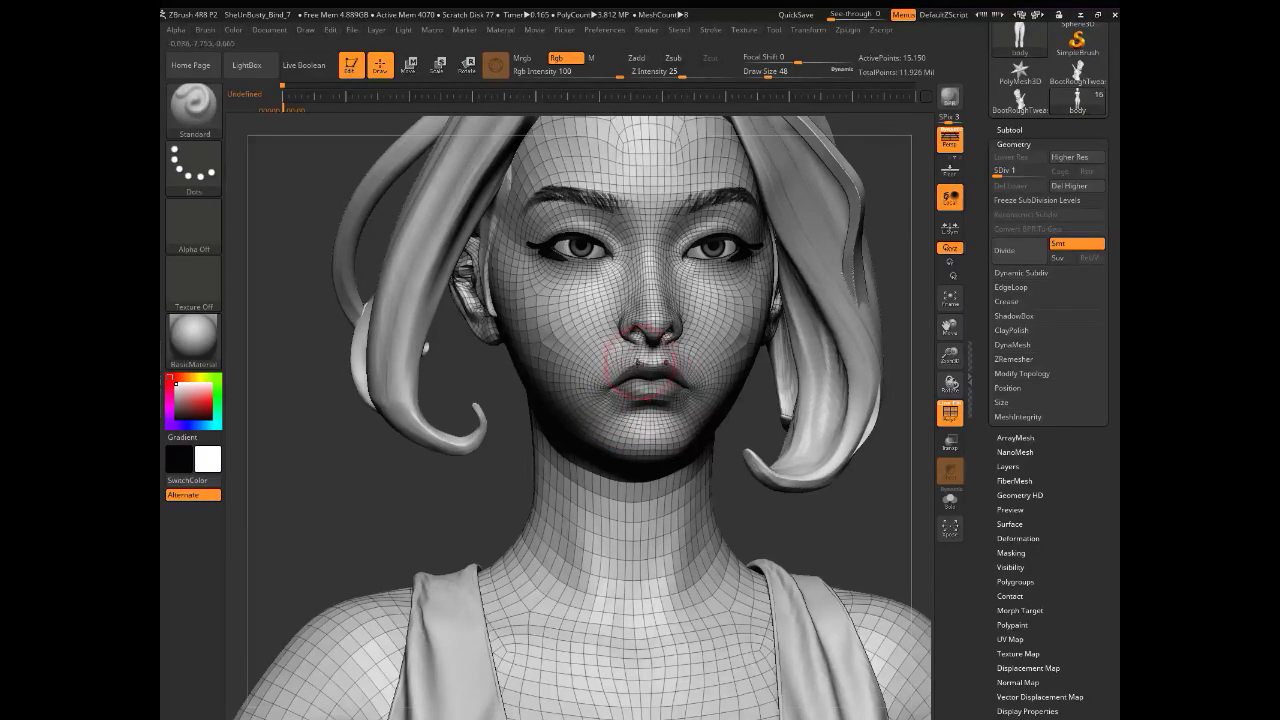
pyautogui.moveTo(325, 474)
pyautogui.mouseDown()
pyautogui.moveTo(326, 526)
pyautogui.moveTo(354, 334)
pyautogui.moveTo(356, 524)
pyautogui.moveTo(346, 453)
pyautogui.mouseUp()
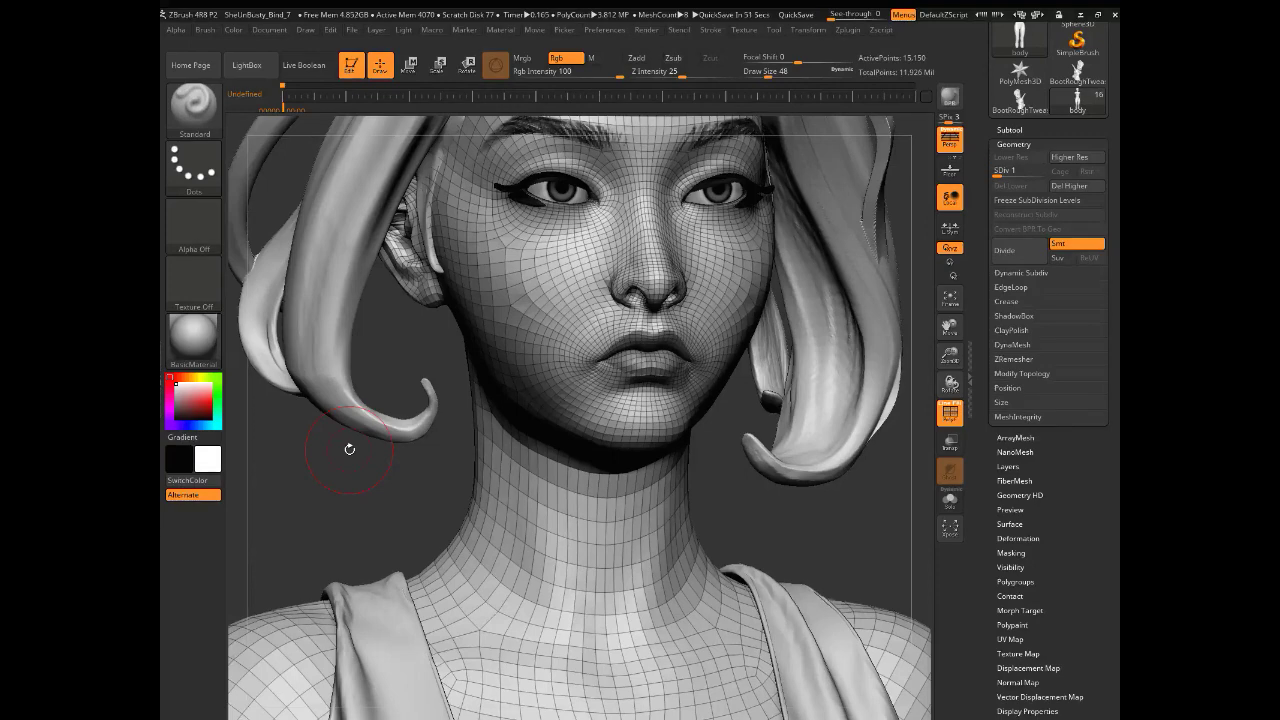
pyautogui.moveTo(425, 460); pyautogui.dragTo(468, 459)
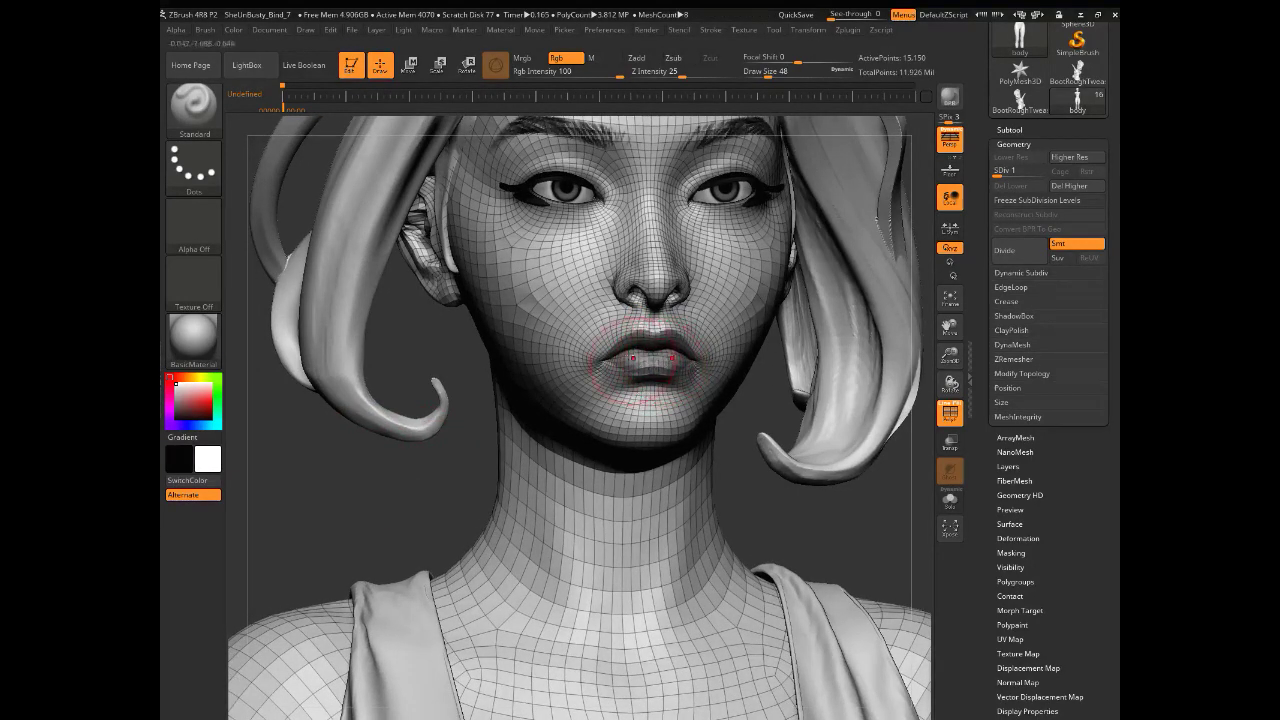
pyautogui.moveTo(320, 511); pyautogui.dragTo(299, 501)
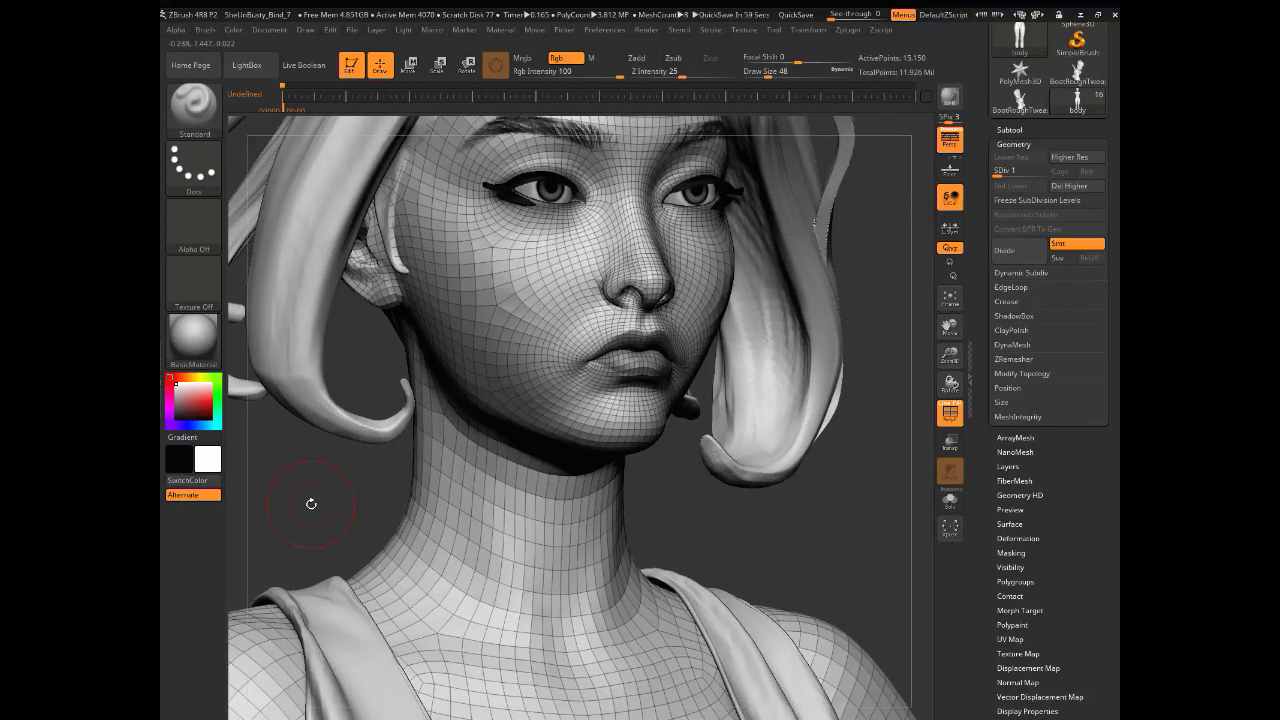
pyautogui.moveTo(313, 495); pyautogui.dragTo(438, 448)
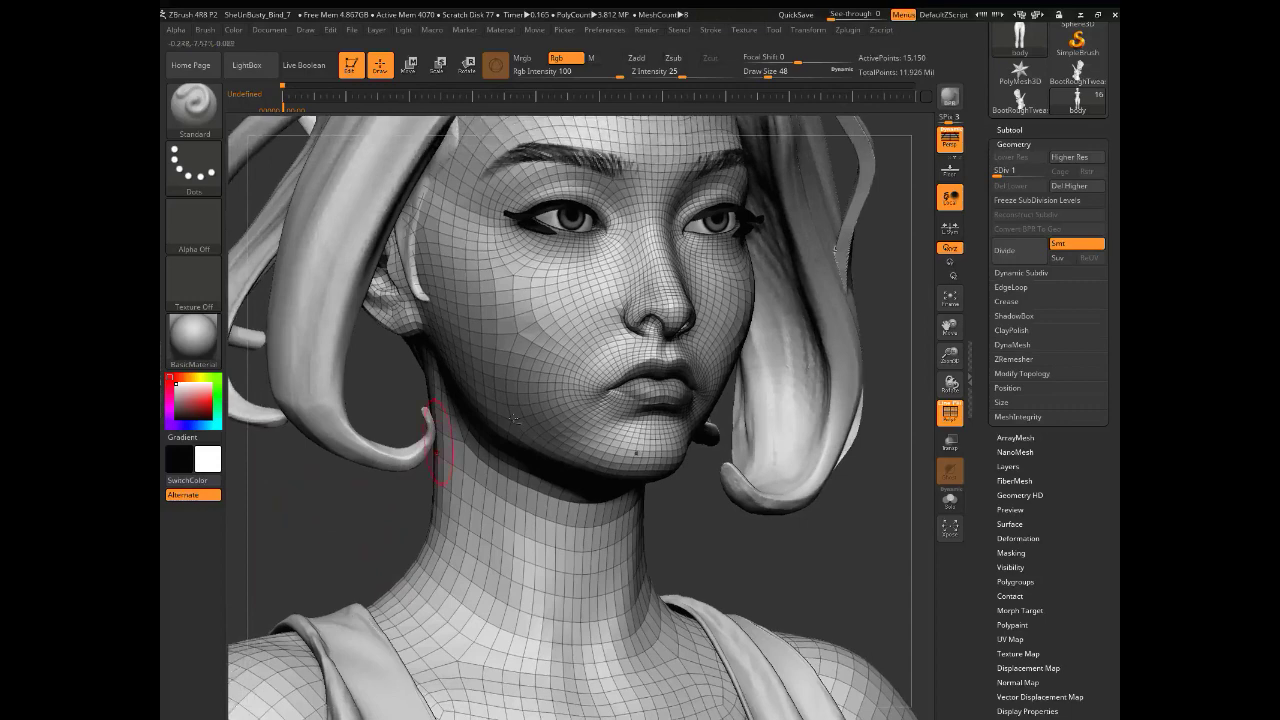
# Step: Examine the body's lowest-level topology on the face, around the knees and across the full figure from several angles
pyautogui.moveTo(339, 499)
pyautogui.mouseDown()
pyautogui.moveTo(276, 186)
pyautogui.moveTo(291, 242)
pyautogui.moveTo(558, 244)
pyautogui.mouseUp()
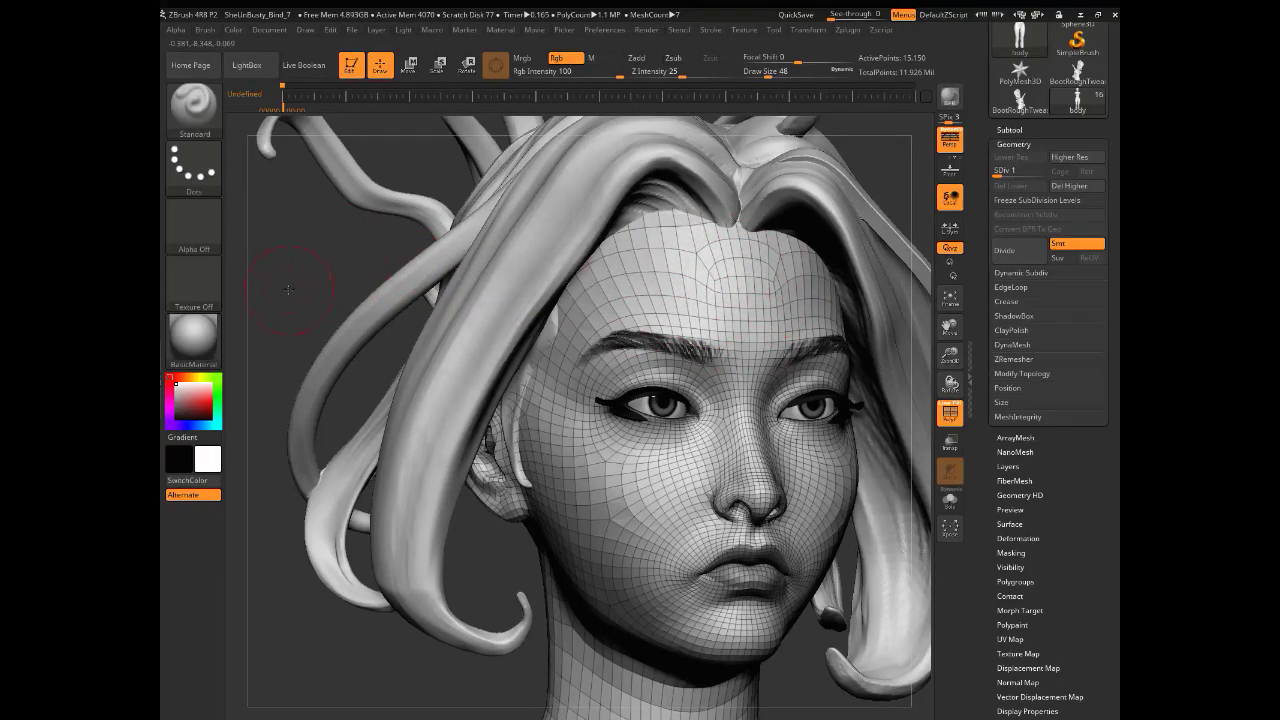
pyautogui.keyDown('alt'); pyautogui.moveTo(288, 290); pyautogui.dragTo(334, 214); pyautogui.keyUp('alt')
pyautogui.keyDown('alt'); pyautogui.moveTo(345, 690); pyautogui.dragTo(360, 438); pyautogui.keyUp('alt')
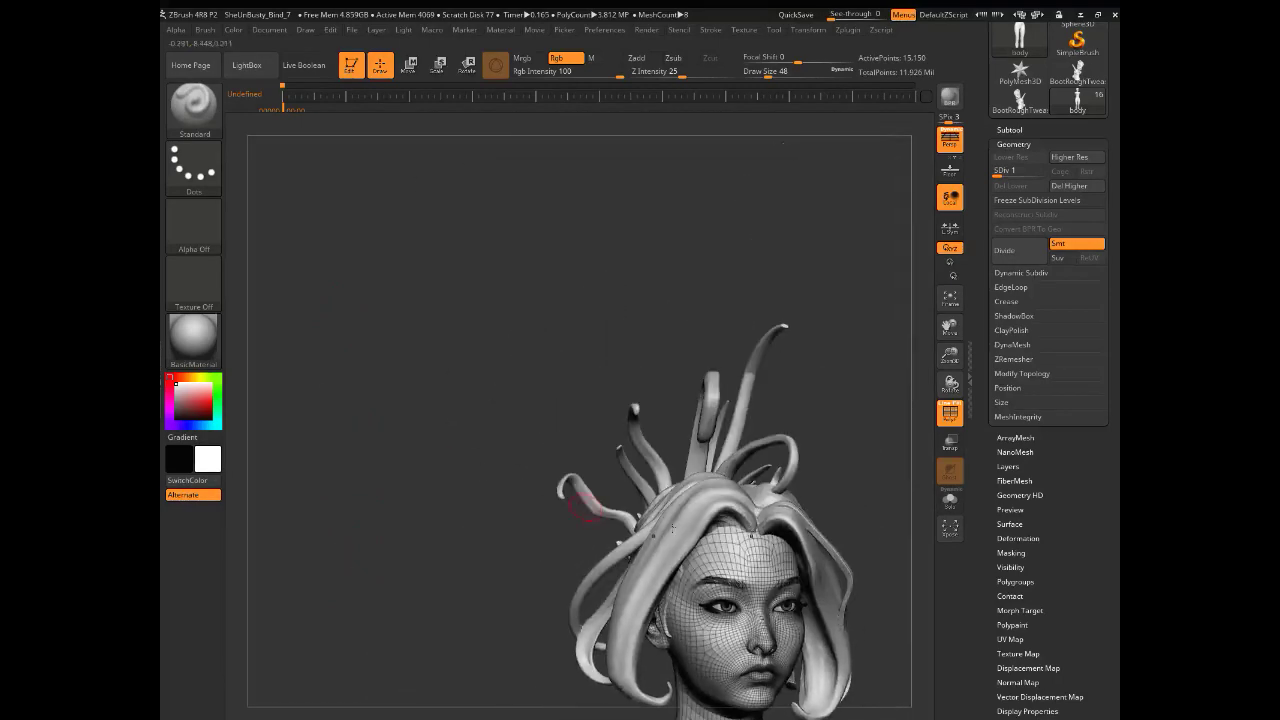
pyautogui.click(951, 302)
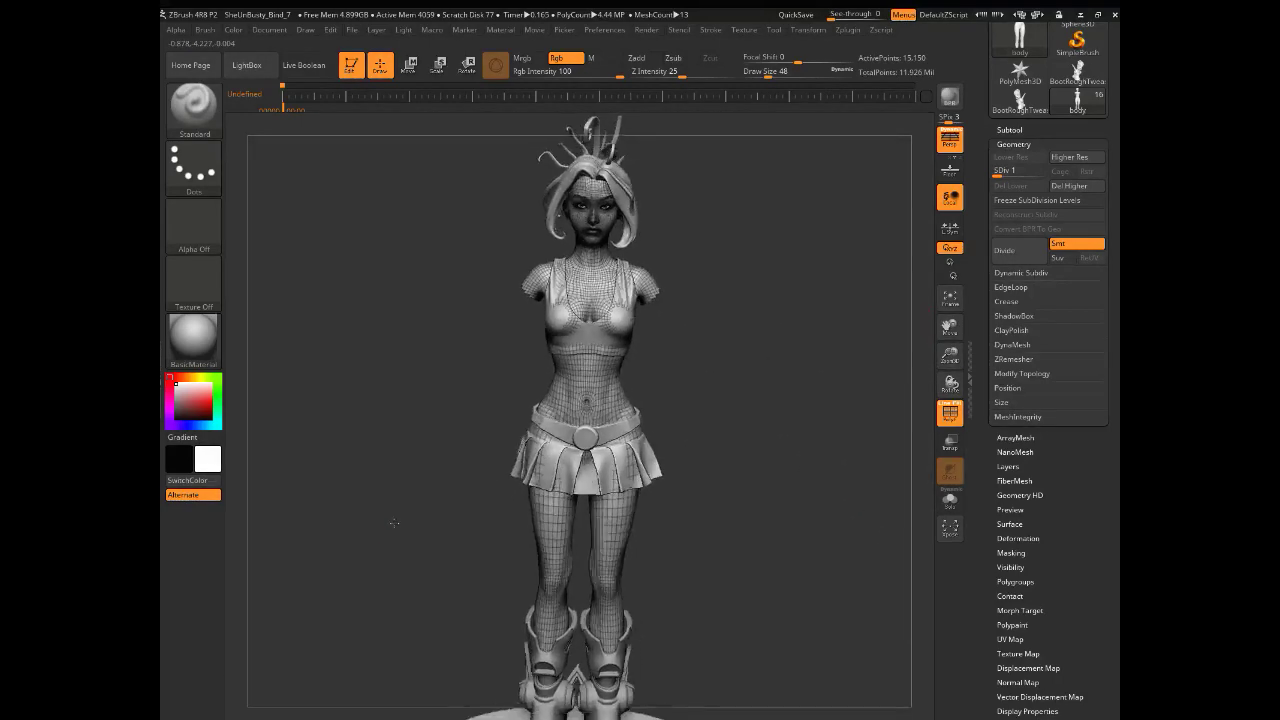
pyautogui.moveTo(394, 522); pyautogui.dragTo(418, 300)
pyautogui.moveTo(430, 366)
pyautogui.mouseDown()
pyautogui.moveTo(408, 366)
pyautogui.moveTo(604, 385)
pyautogui.mouseUp()
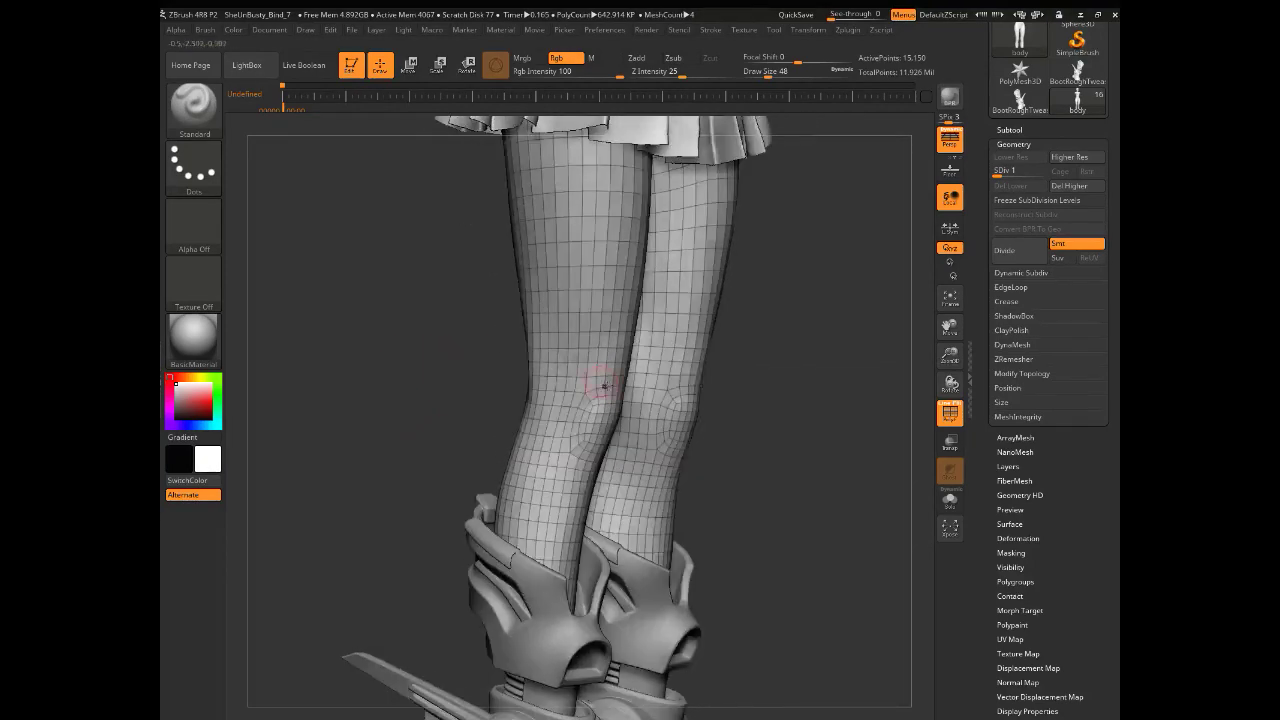
pyautogui.moveTo(393, 376)
pyautogui.mouseDown()
pyautogui.moveTo(414, 378)
pyautogui.moveTo(383, 374)
pyautogui.mouseUp()
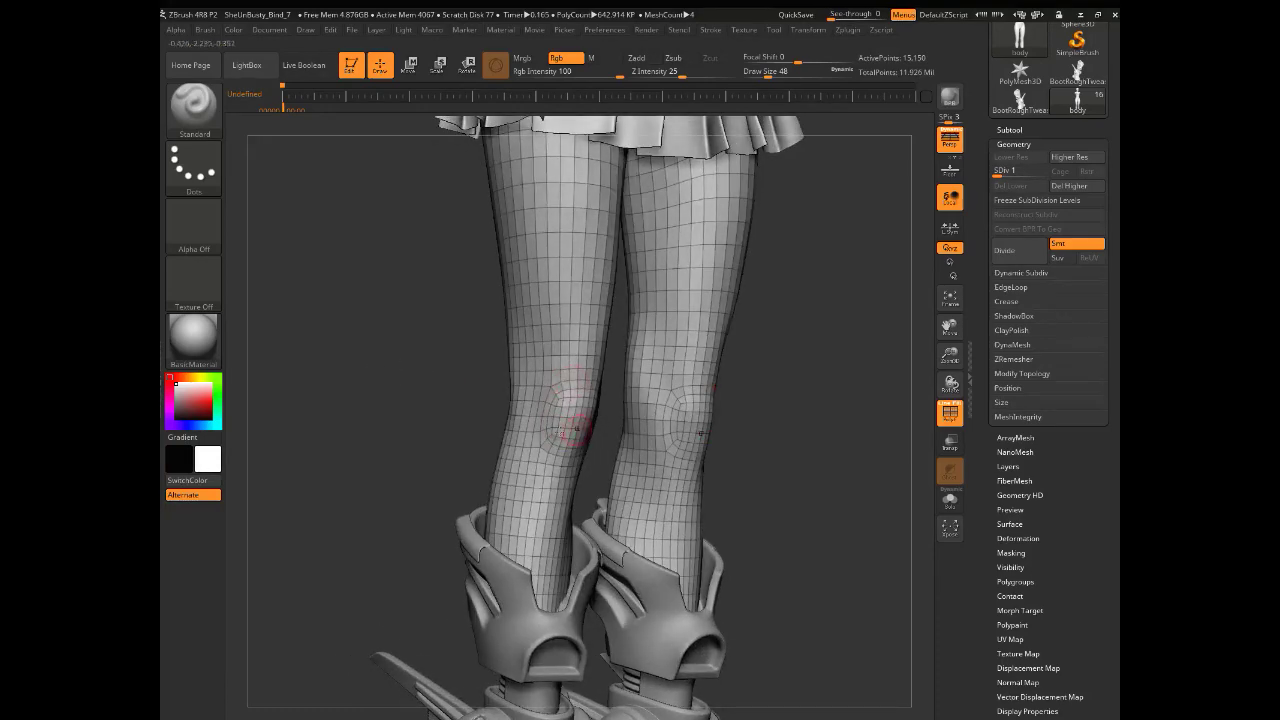
pyautogui.moveTo(457, 399); pyautogui.dragTo(383, 466)
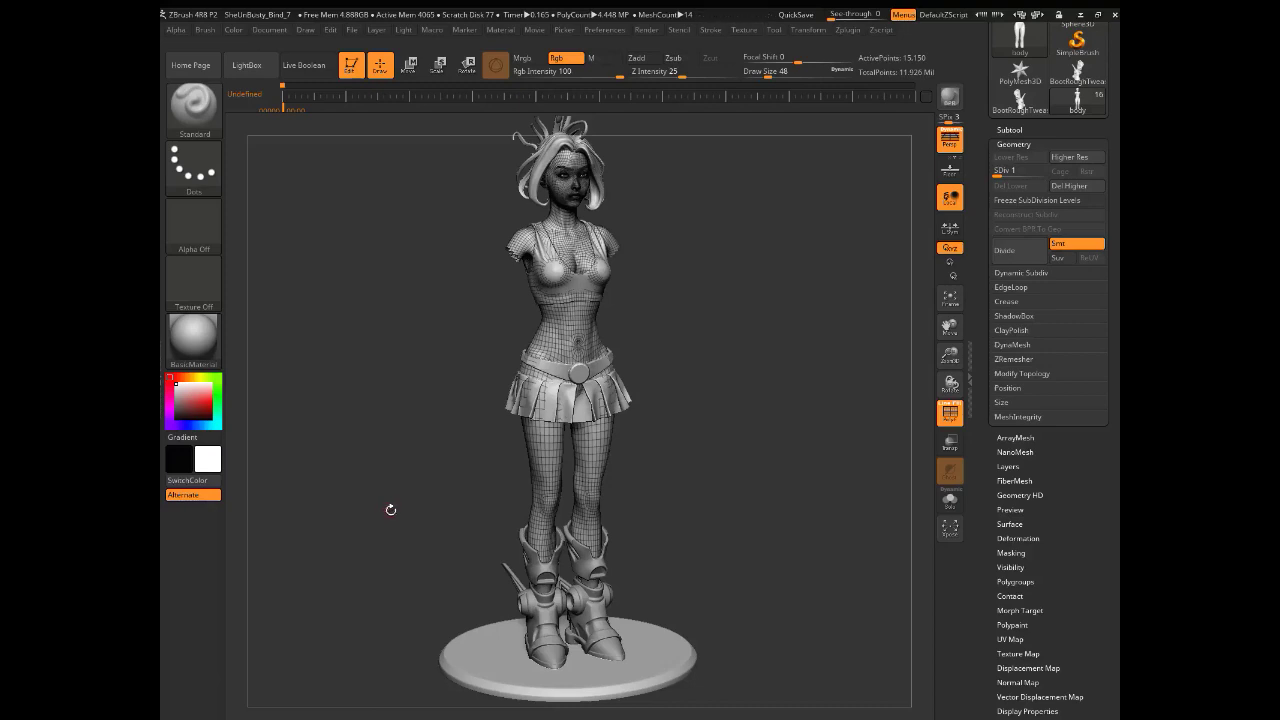
pyautogui.moveTo(389, 509); pyautogui.dragTo(454, 494)
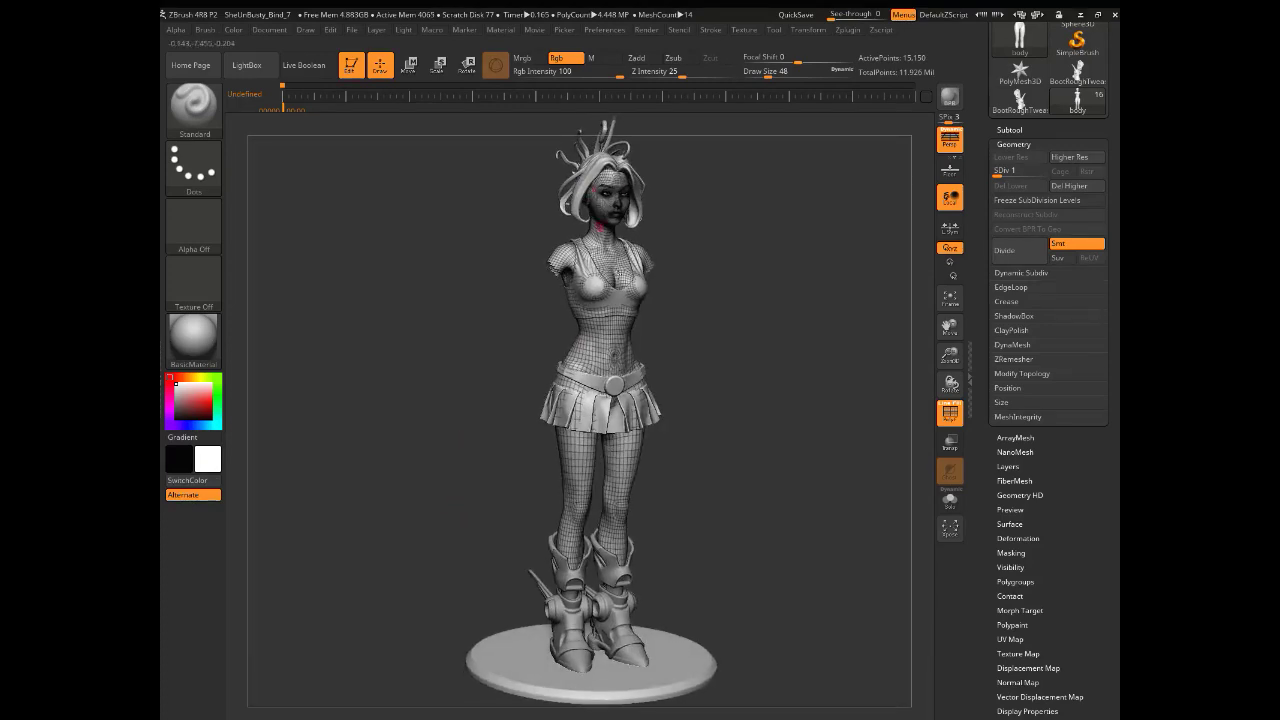
pyautogui.moveTo(463, 433); pyautogui.dragTo(499, 445)
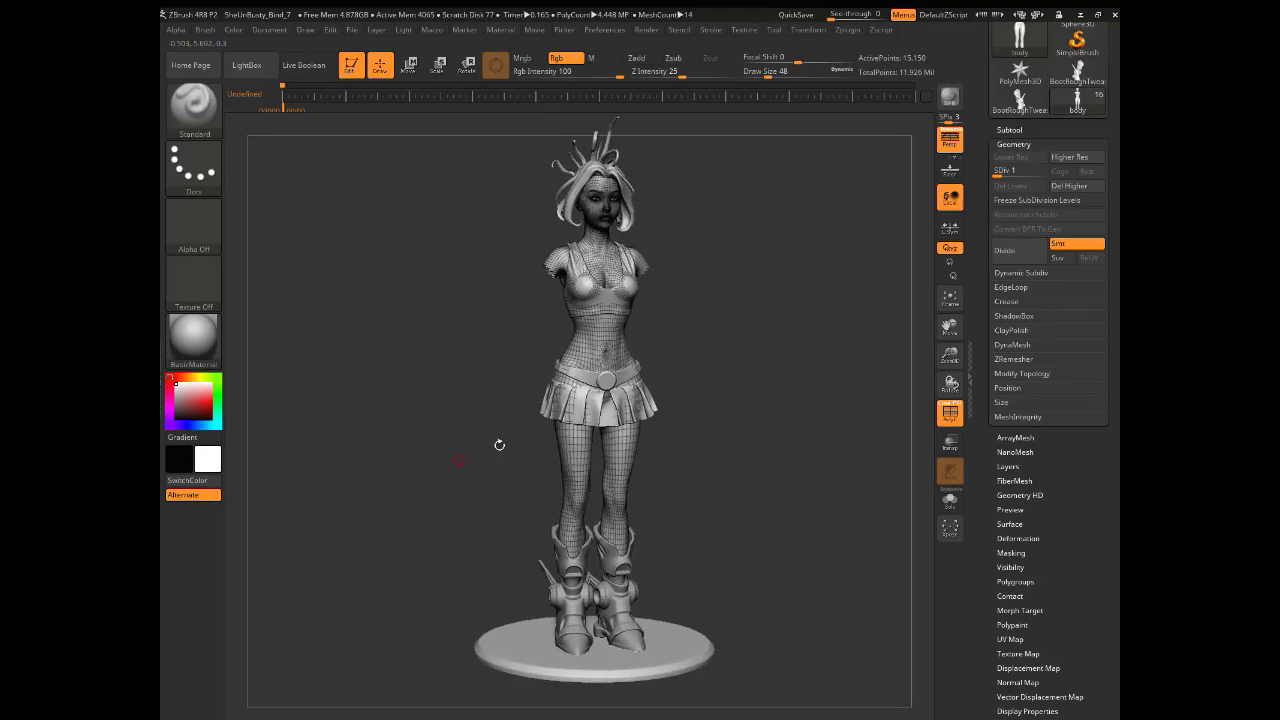
# Step: Hide the polyframe and switch all subtools to their highest subdivision level
pyautogui.click(950, 412)
pyautogui.moveTo(449, 497); pyautogui.dragTo(414, 534)
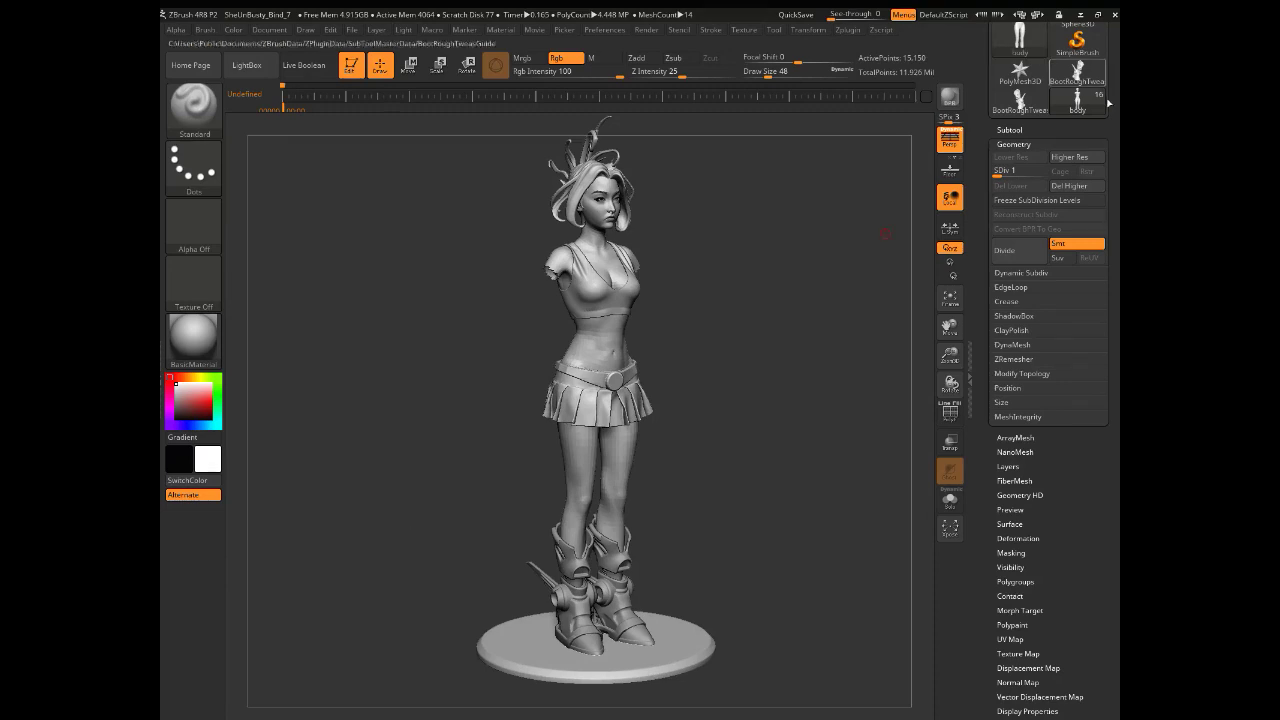
pyautogui.click(1011, 130)
pyautogui.click(1064, 437)
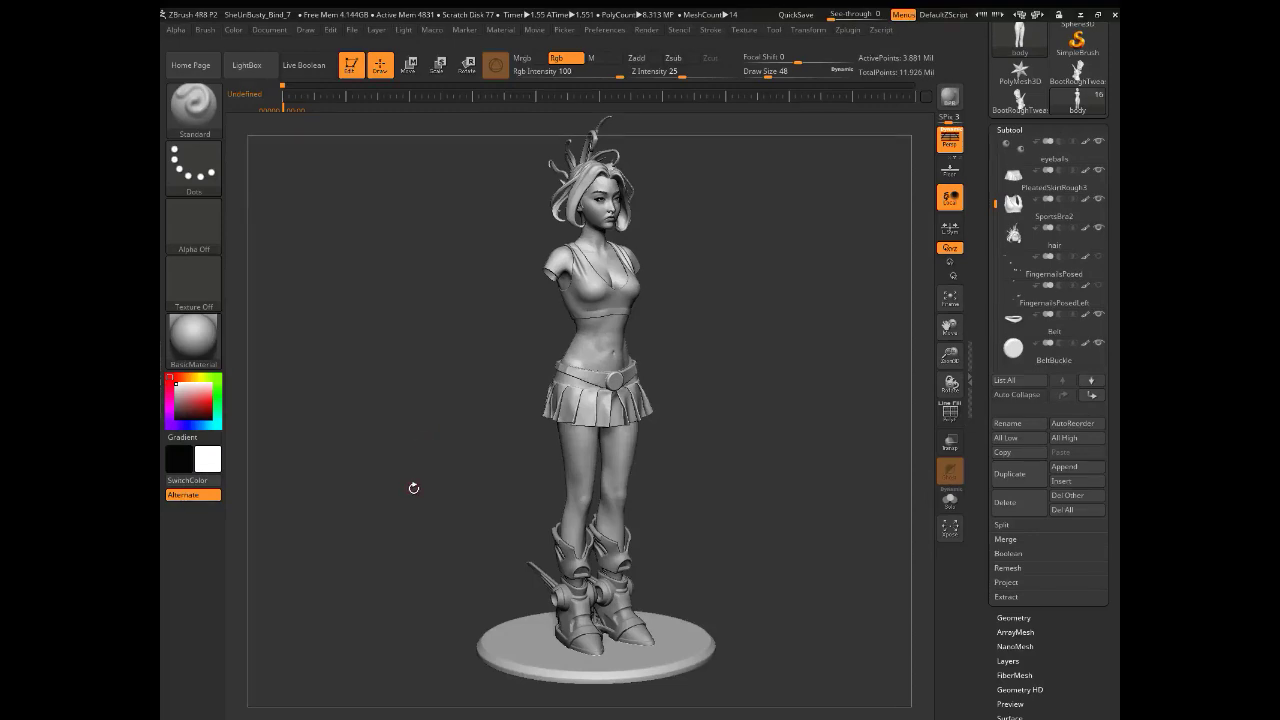
pyautogui.moveTo(413, 487); pyautogui.dragTo(422, 495)
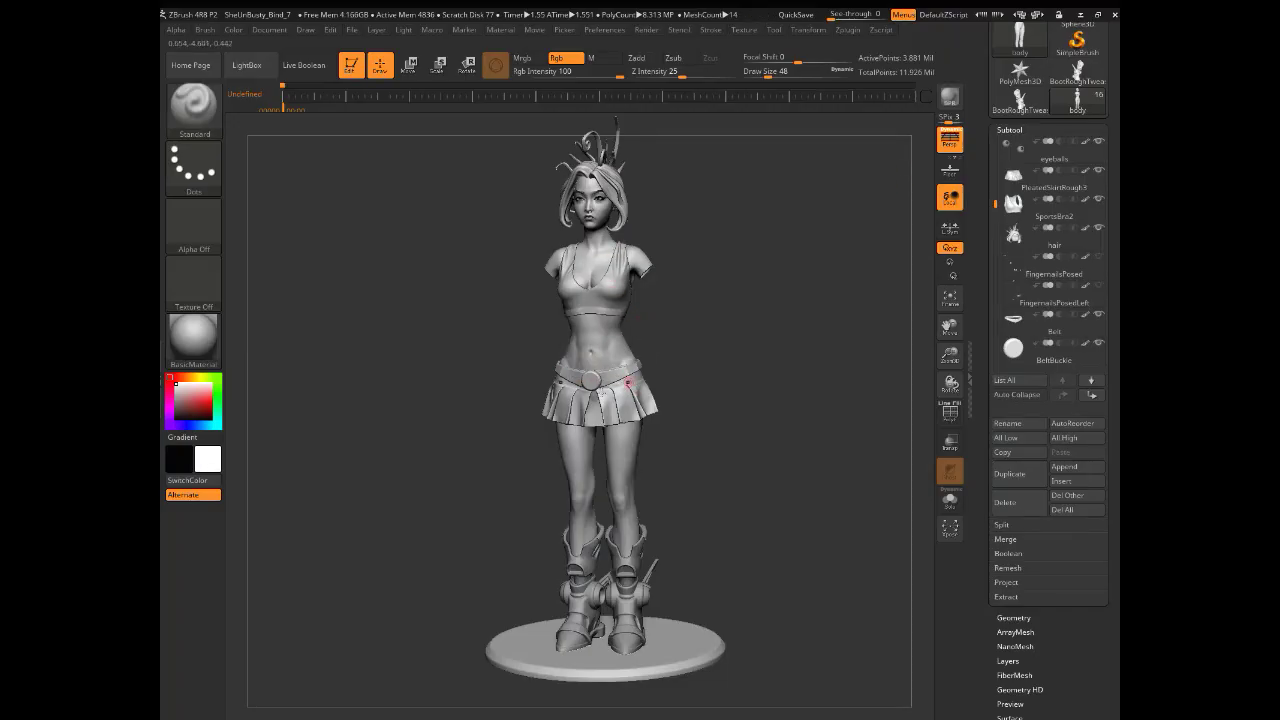
pyautogui.moveTo(533, 450); pyautogui.dragTo(542, 374)
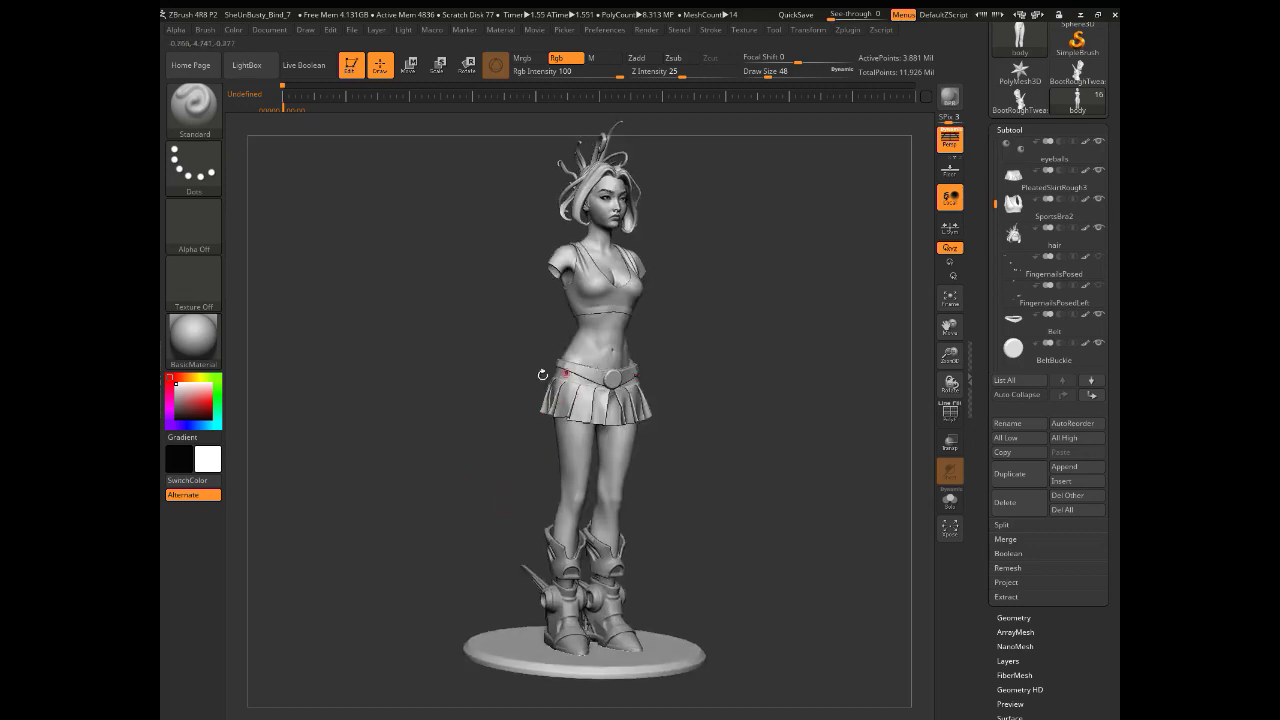
pyautogui.moveTo(480, 487); pyautogui.dragTo(740, 477)
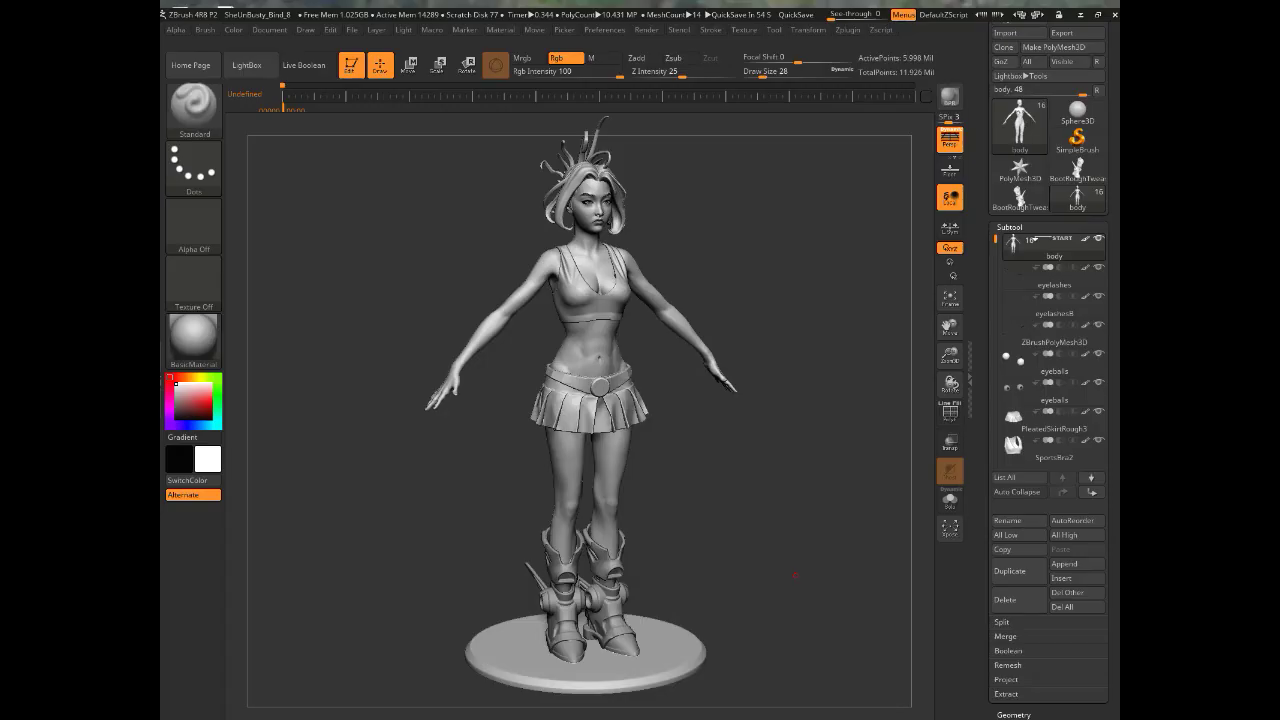
# Step: Show the polyframe on the bind-pose character and lower the body subtool to SDiv 1
pyautogui.click(950, 410)
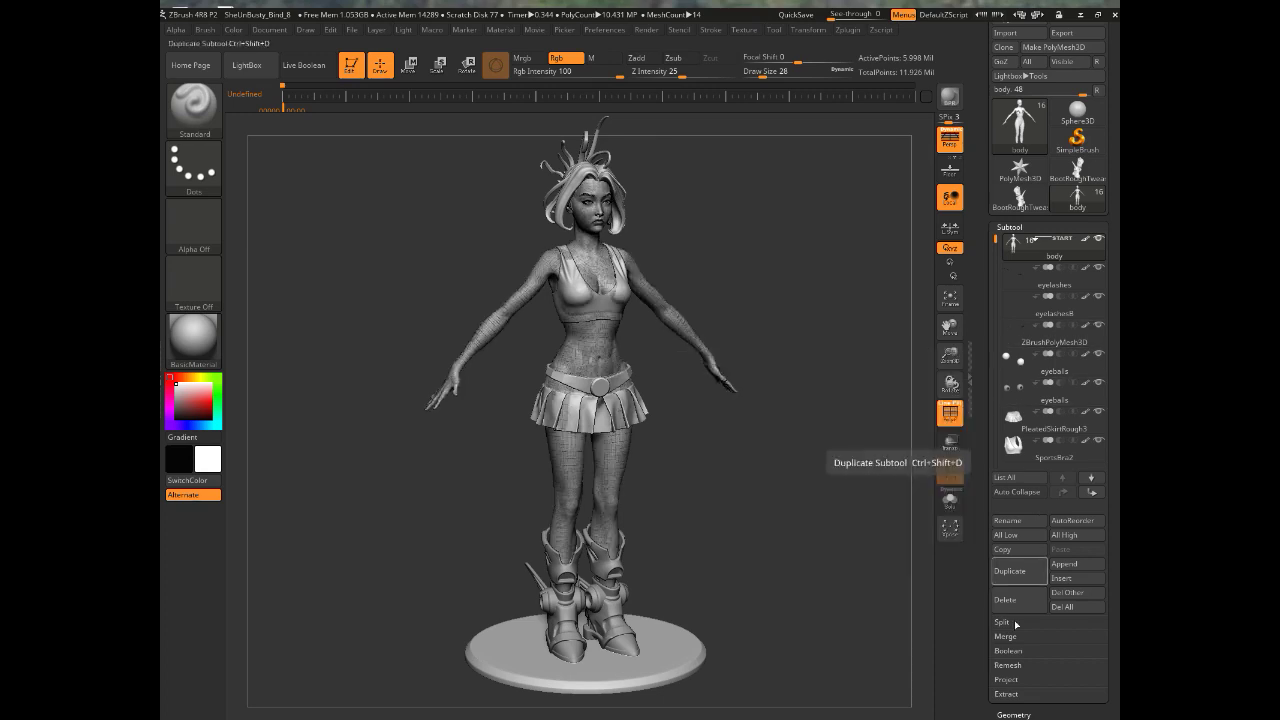
pyautogui.click(1013, 714)
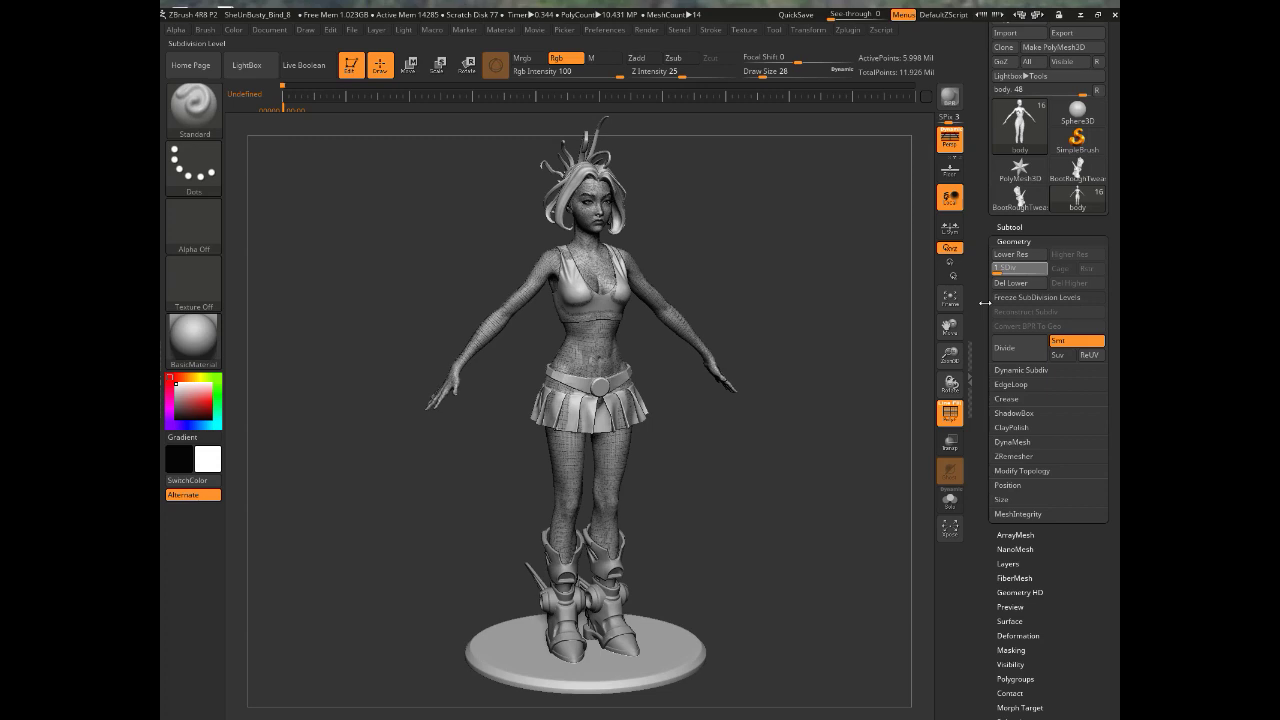
pyautogui.hotkey('shift', 'd')
pyautogui.hotkey('shift', 'd')
pyautogui.hotkey('shift', 'd')
pyautogui.hotkey('shift', 'd')
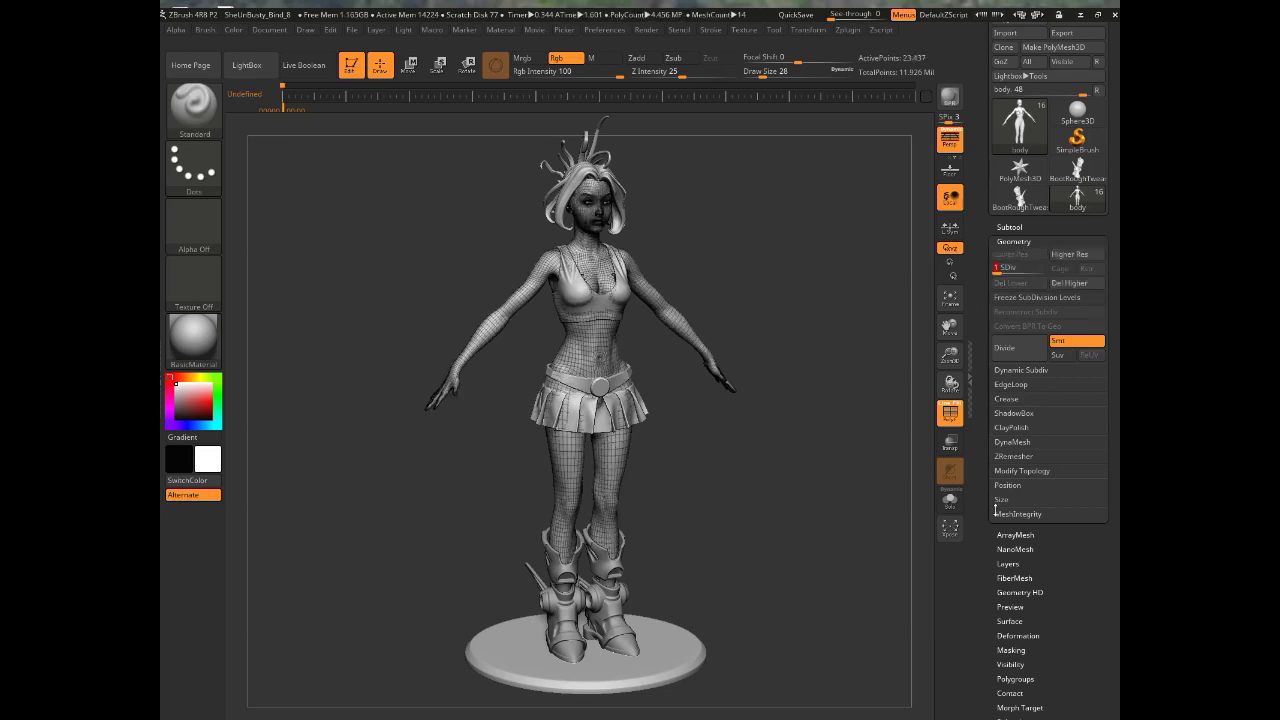
# Step: Turn off the Grp option in the body's export settings
pyautogui.scroll(-5, 995, 510)
pyautogui.click(1003, 419)
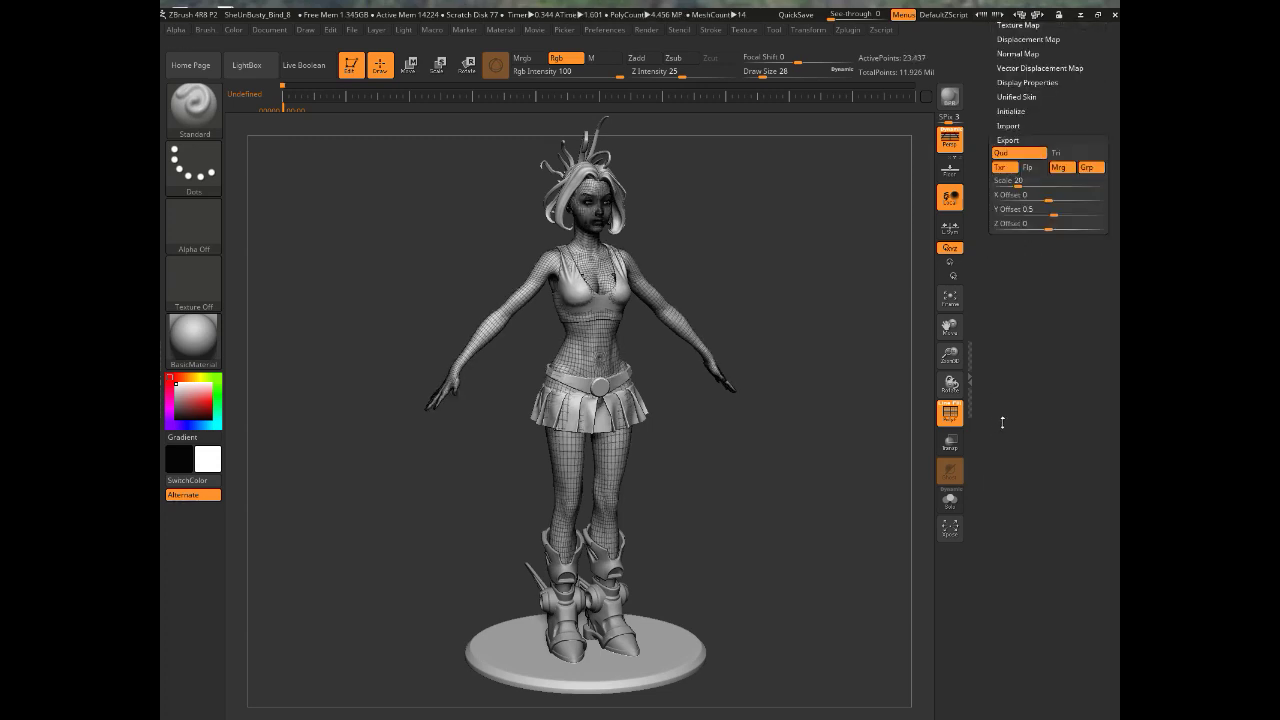
pyautogui.click(1089, 168)
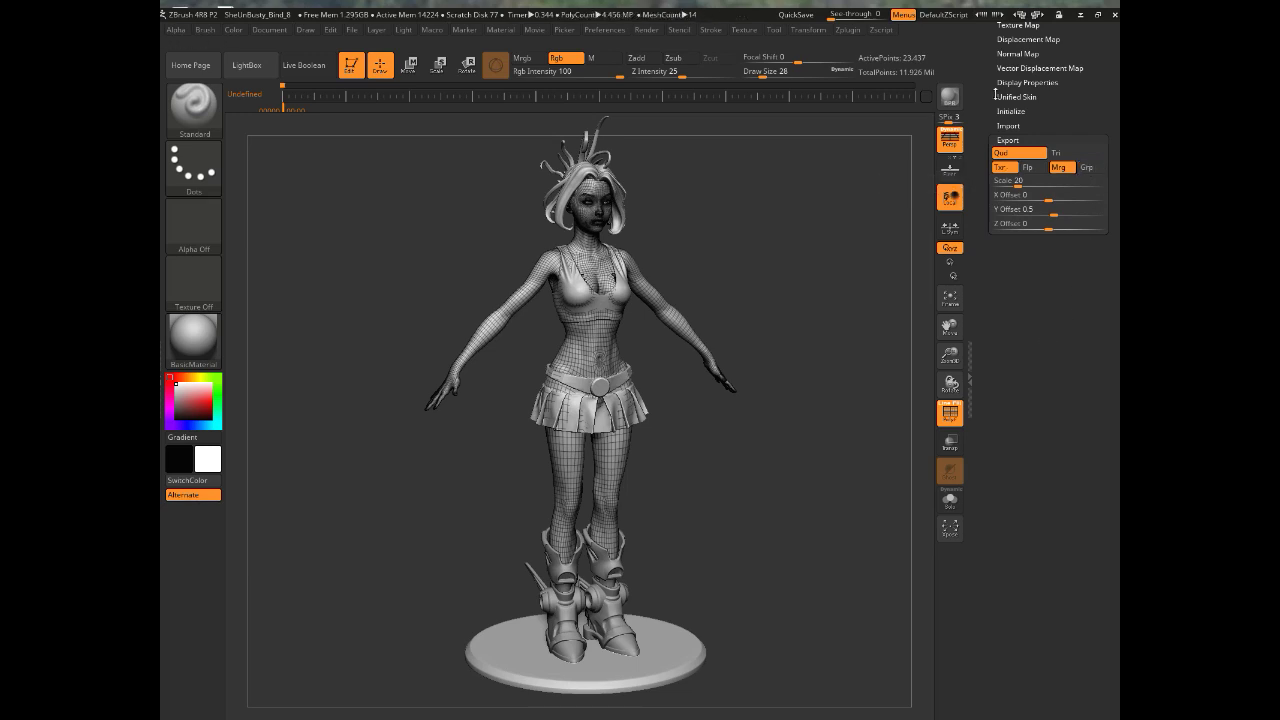
# Step: Export the lowest-level body mesh as an OBJ named body into the Base folder under Model > OBJ
pyautogui.scroll(10, 995, 95)
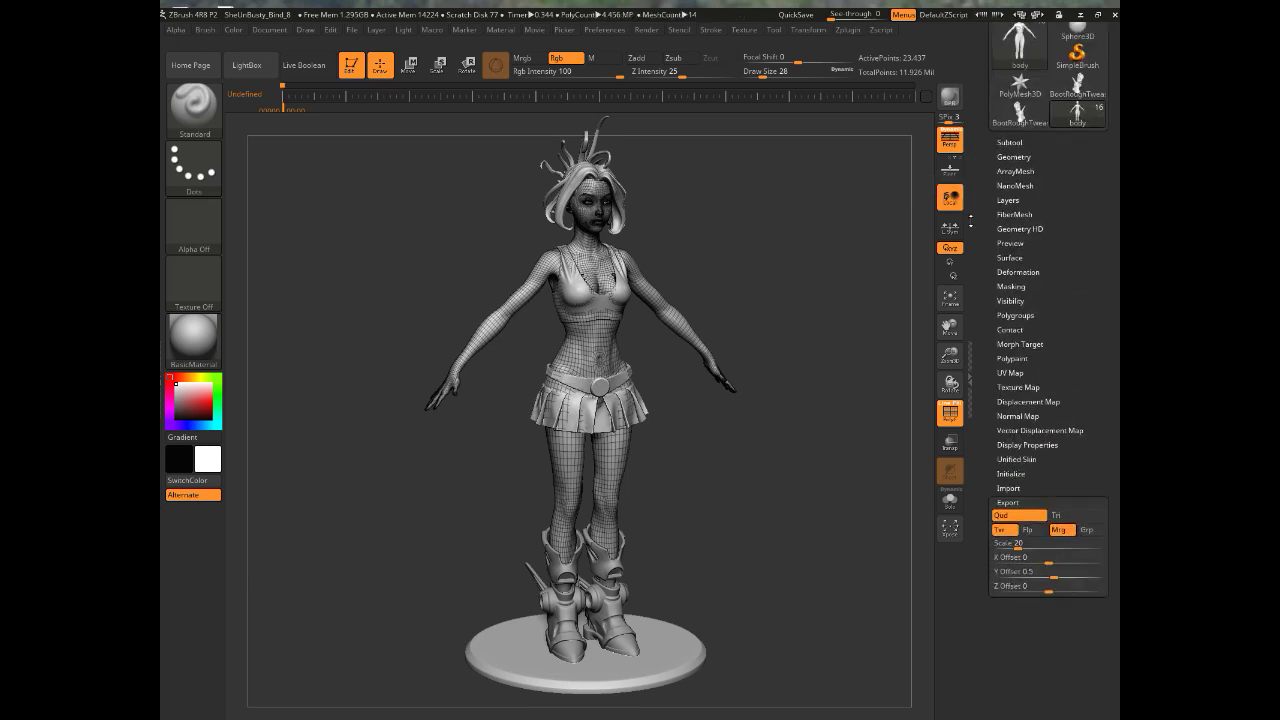
pyautogui.scroll(3, 972, 253)
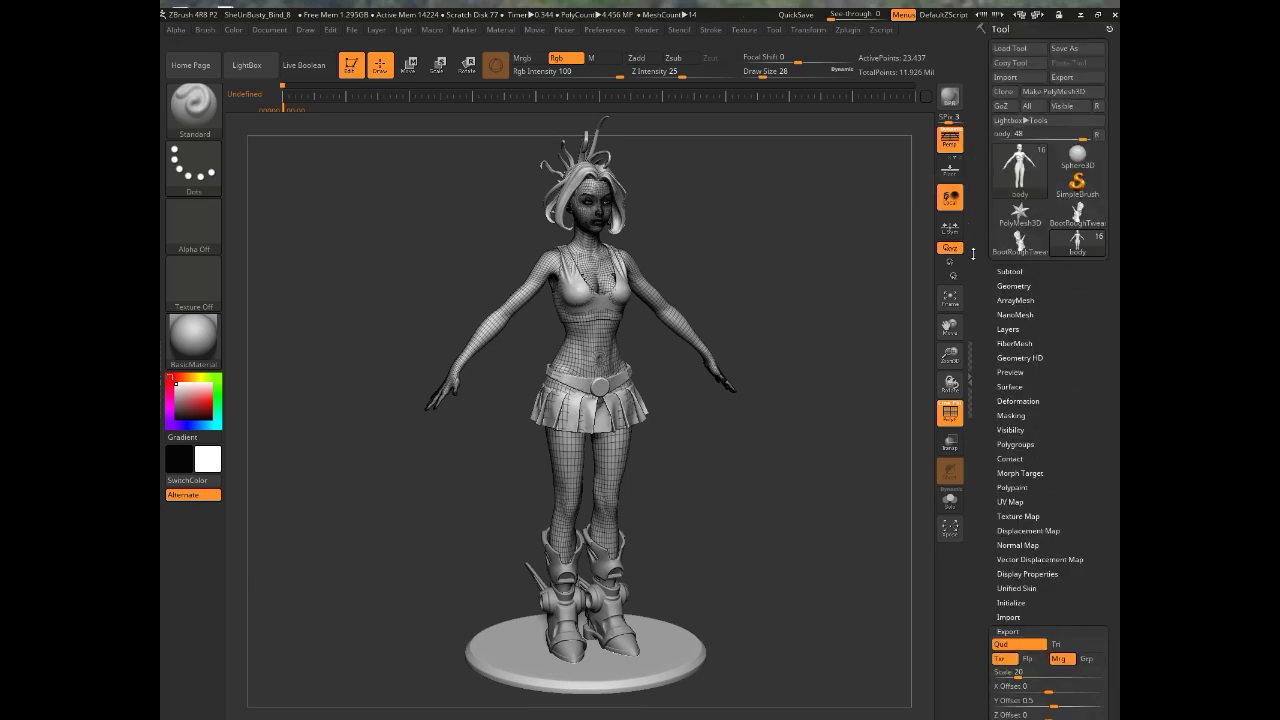
pyautogui.click(1083, 80)
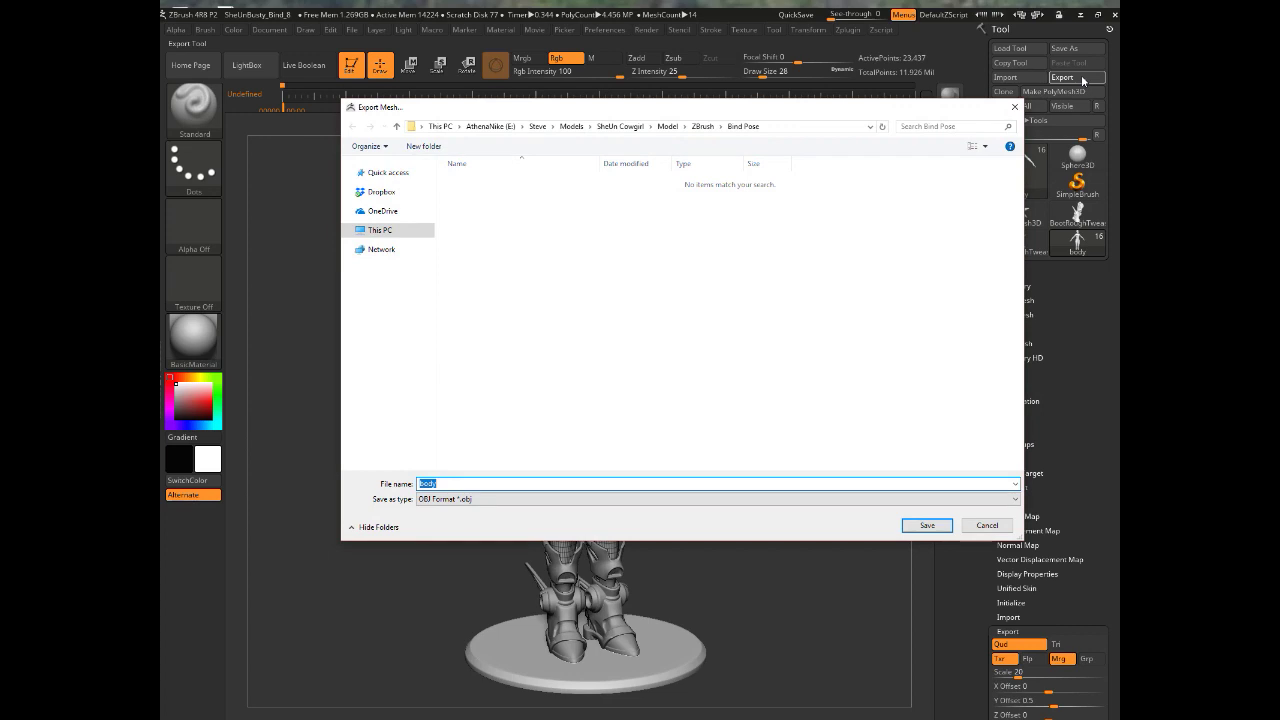
pyautogui.click(669, 127)
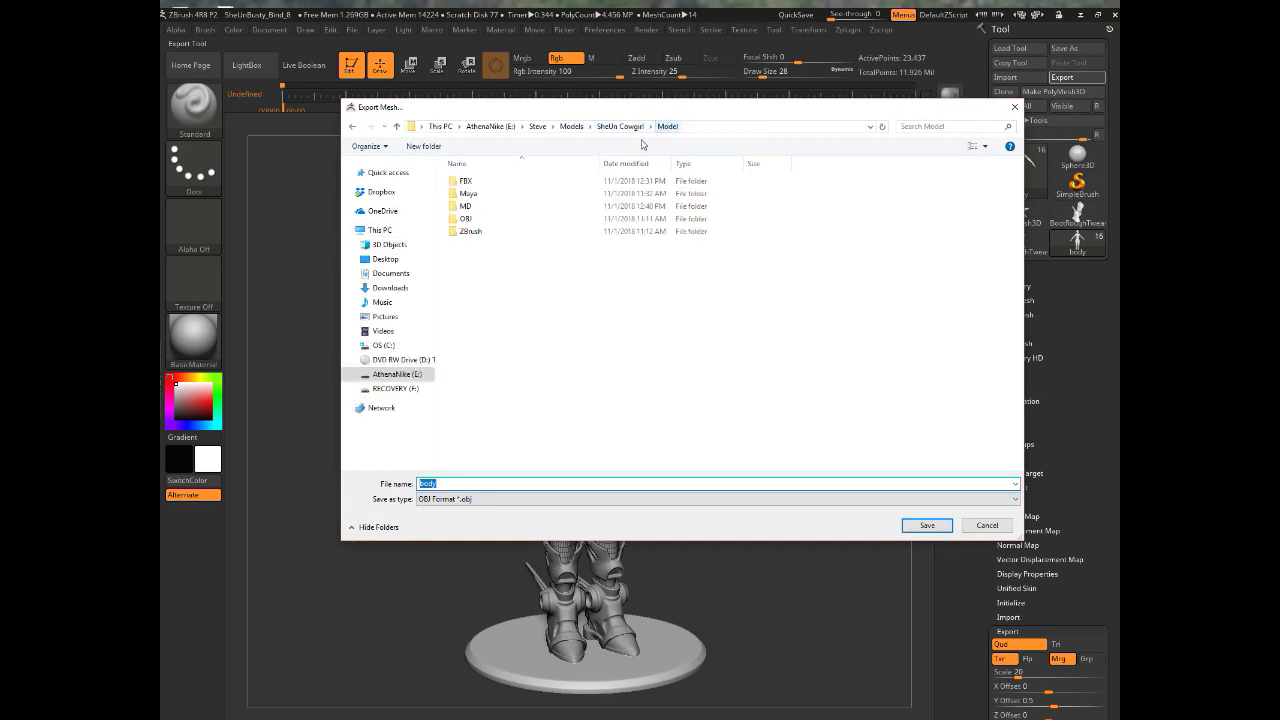
pyautogui.doubleClick(462, 219)
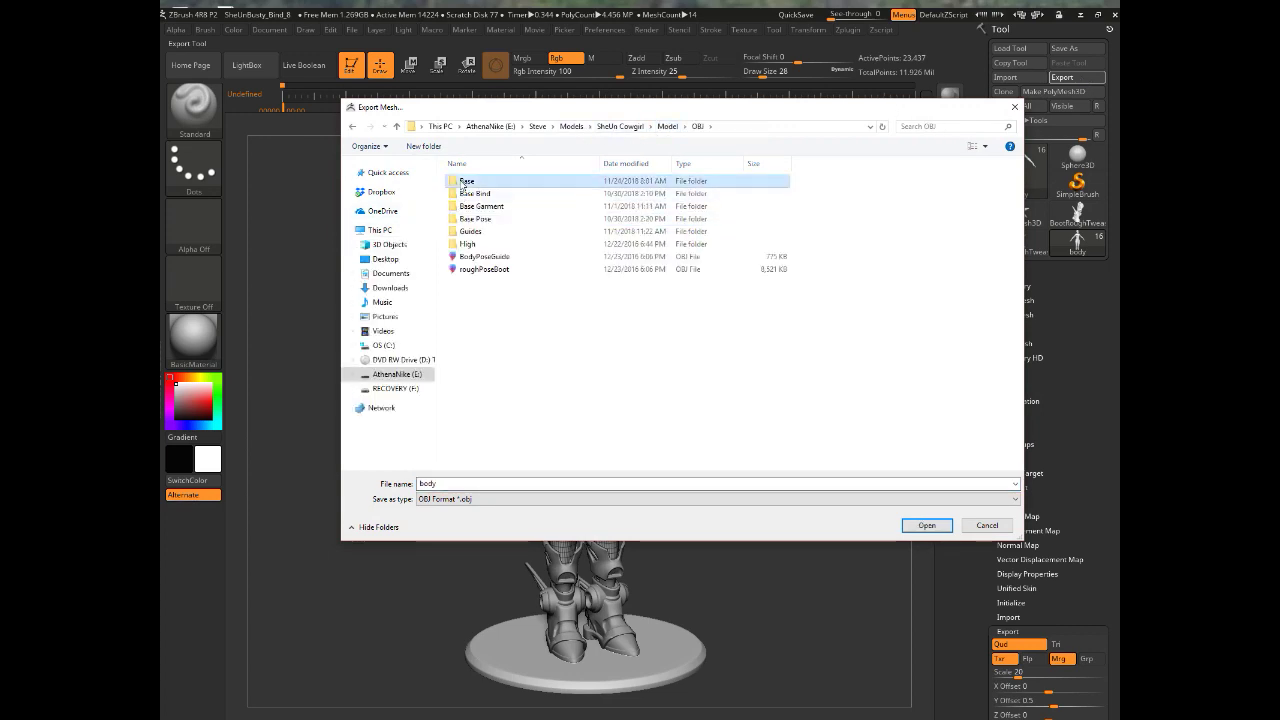
pyautogui.doubleClick(466, 181)
pyautogui.click(938, 532)
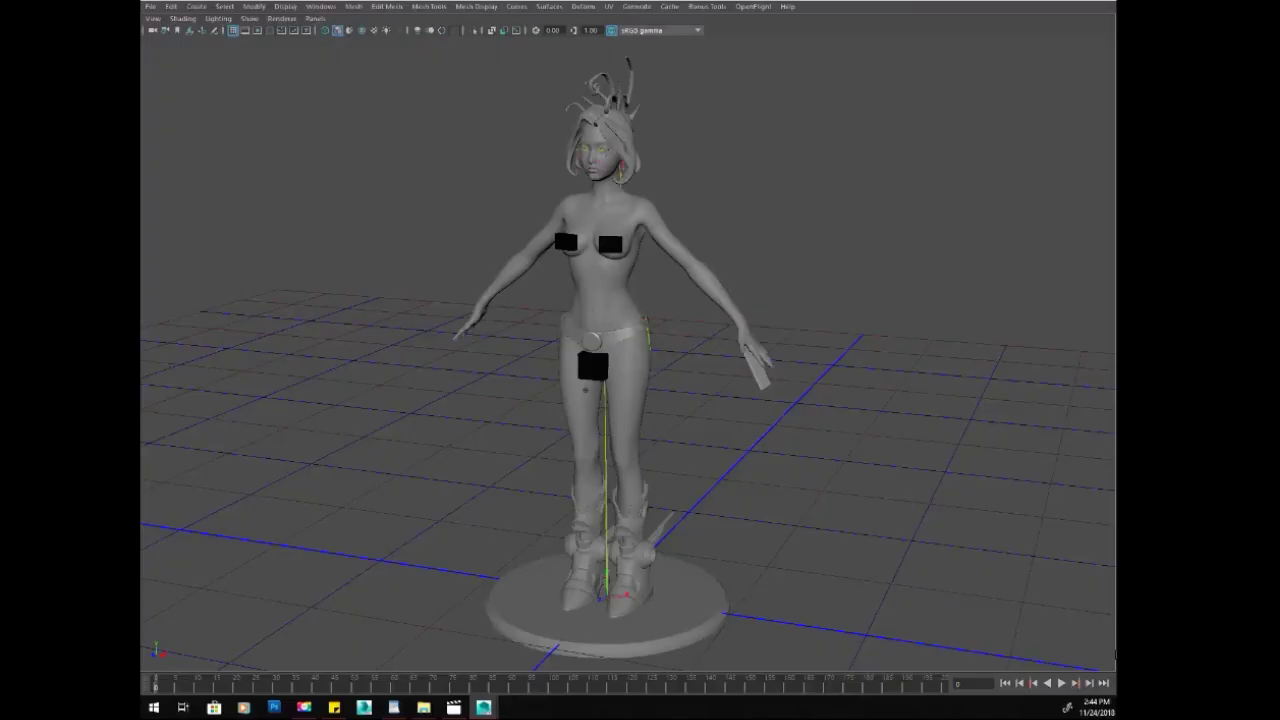
# Step: Switch to Maya and display the wireframe over the shaded rigged character
pyautogui.keyDown('alt'); pyautogui.moveTo(829, 451); pyautogui.dragTo(771, 300); pyautogui.keyUp('alt')
pyautogui.press('space')
pyautogui.moveTo(677, 188)
pyautogui.mouseDown()
pyautogui.moveTo(700, 301)
pyautogui.moveTo(806, 260)
pyautogui.moveTo(1023, 266)
pyautogui.moveTo(828, 451)
pyautogui.moveTo(1051, 451)
pyautogui.moveTo(853, 455)
pyautogui.mouseUp()
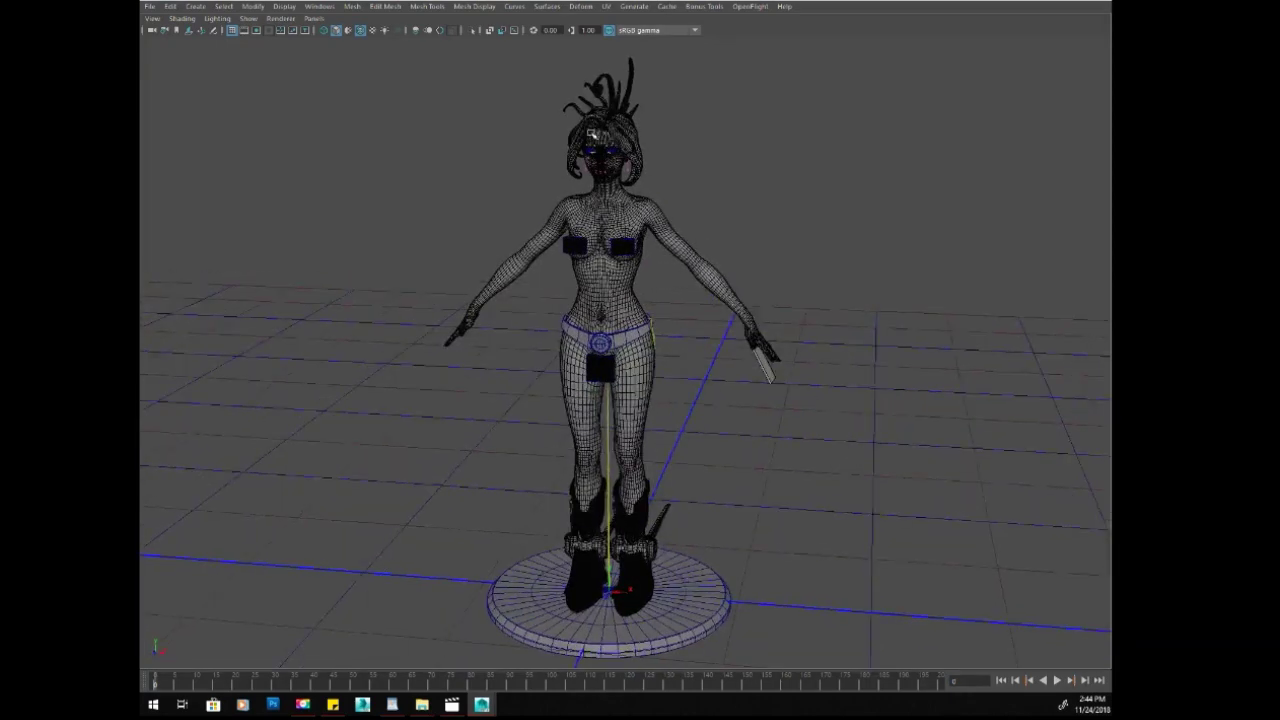
# Step: Temporarily hide the character's meshes to examine the joint skeleton from several angles
pyautogui.press('space')
pyautogui.moveTo(510, 130)
pyautogui.mouseDown()
pyautogui.moveTo(510, 243)
pyautogui.moveTo(543, 257)
pyautogui.mouseUp()
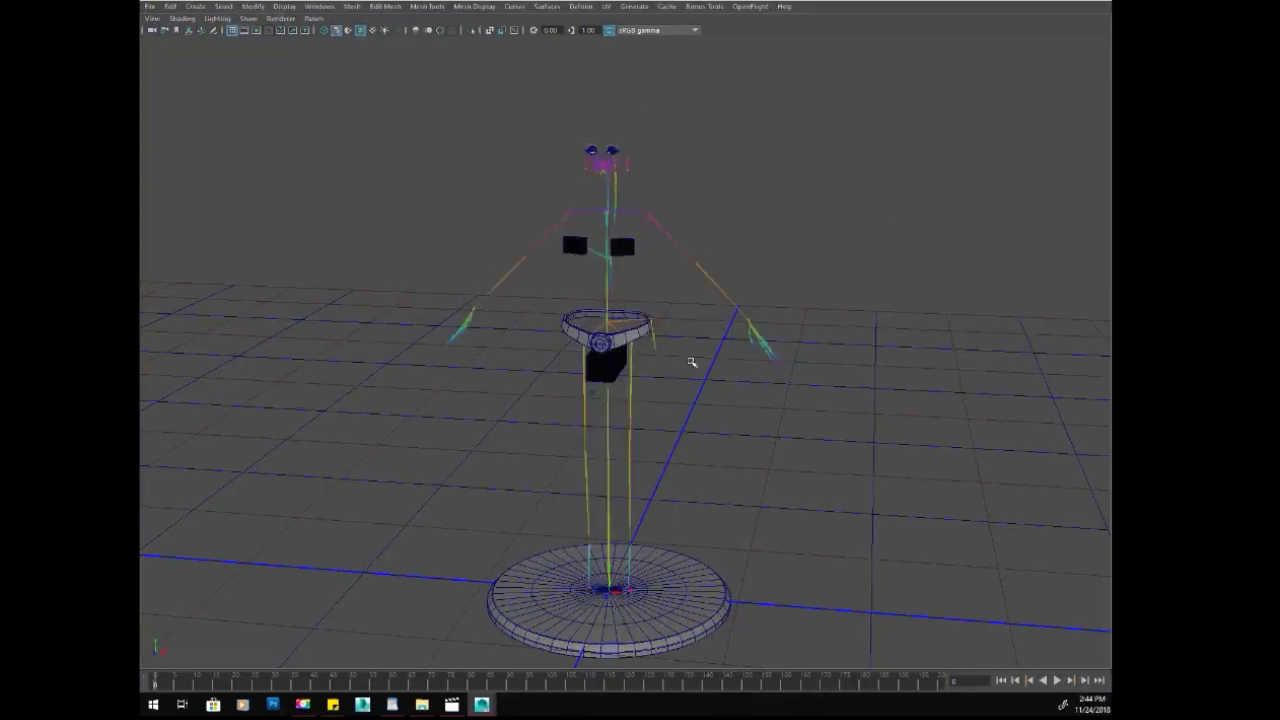
pyautogui.keyDown('alt'); pyautogui.moveTo(691, 363); pyautogui.dragTo(708, 340); pyautogui.keyUp('alt')
pyautogui.keyDown('alt'); pyautogui.moveTo(703, 317); pyautogui.dragTo(707, 295, button='middle'); pyautogui.keyUp('alt')
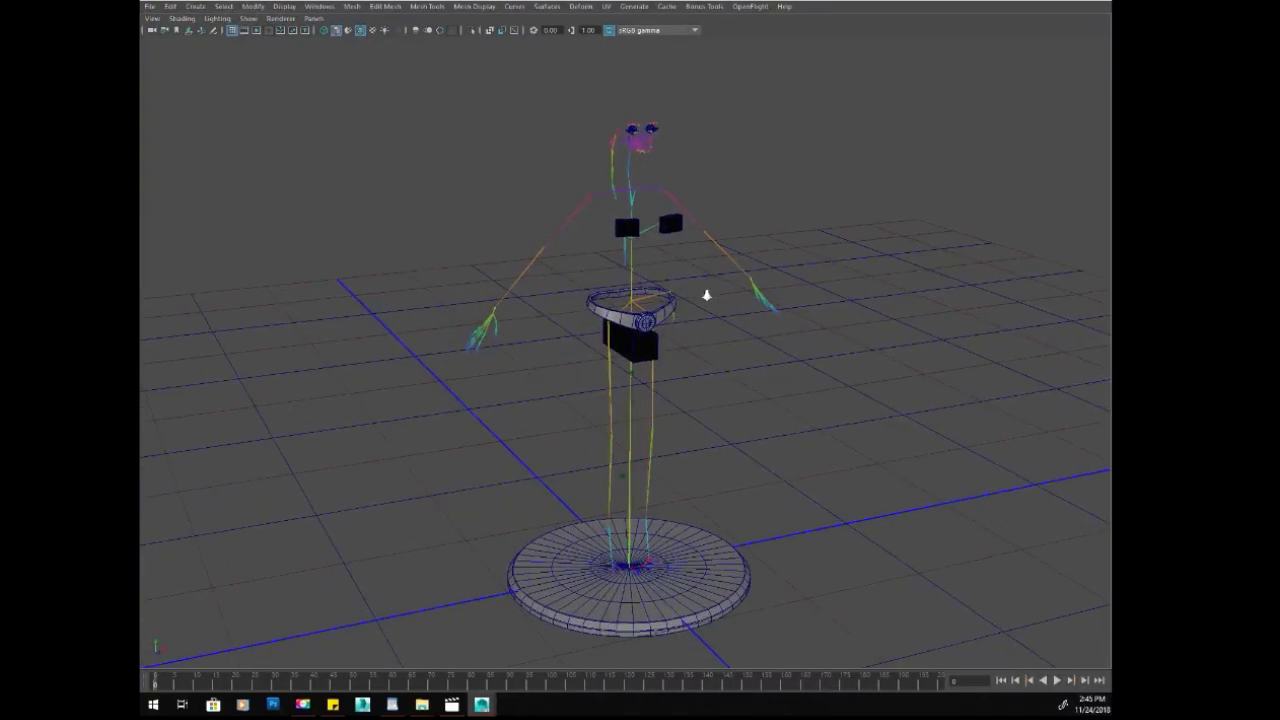
pyautogui.keyDown('alt'); pyautogui.moveTo(706, 295); pyautogui.dragTo(694, 329); pyautogui.keyUp('alt')
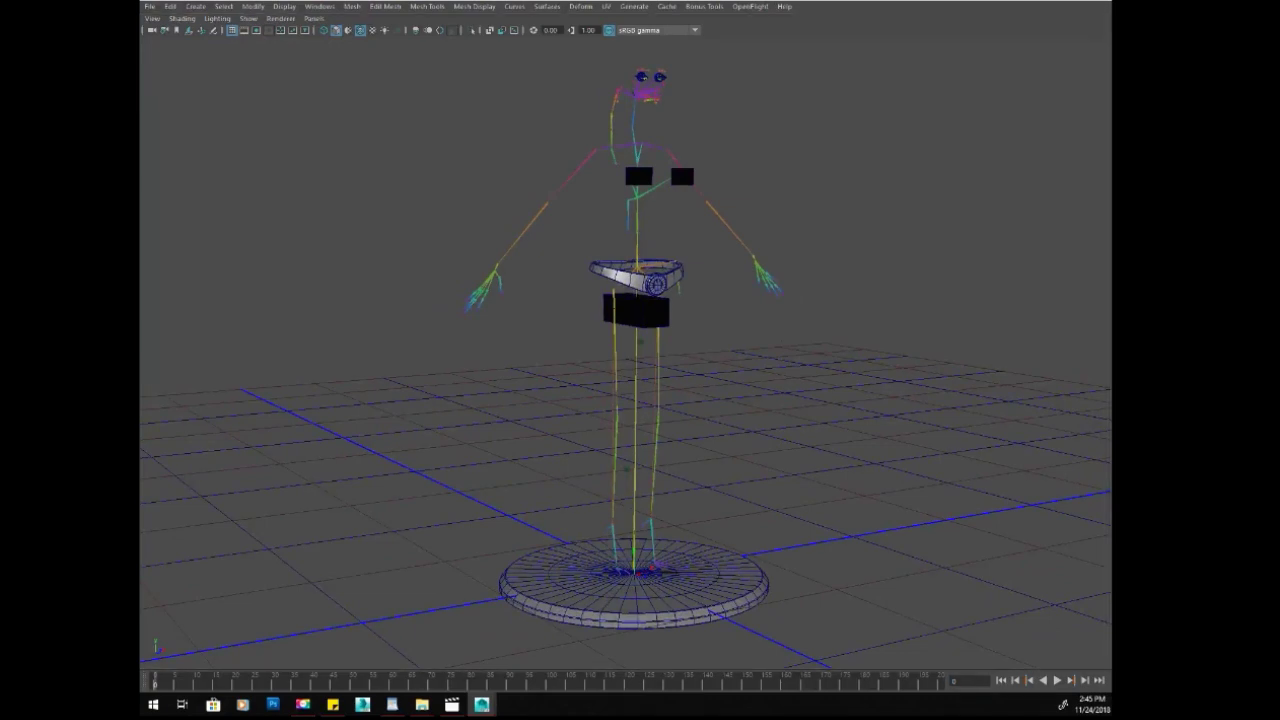
pyautogui.hotkey('ctrl', 'shift', 'h')
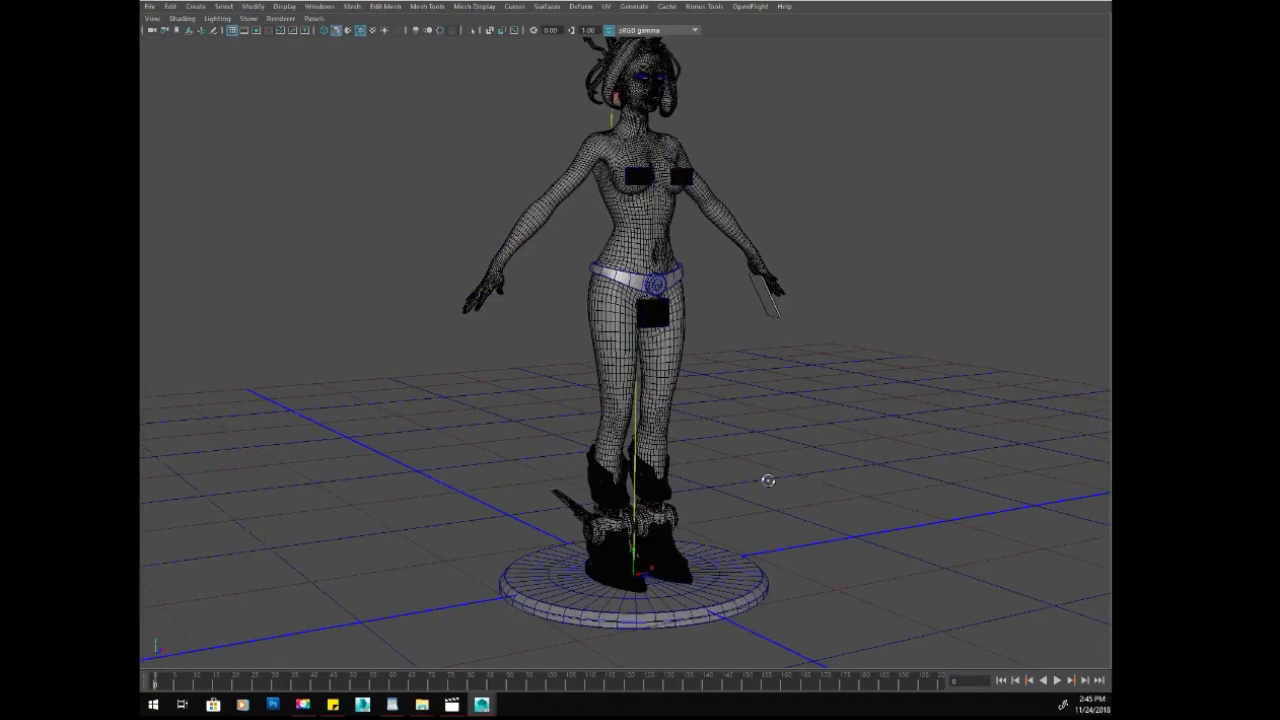
# Step: Lift the character's right foot control up and outward to test how the leg mesh bends at the hip and knee
pyautogui.keyDown('alt'); pyautogui.moveTo(766, 477); pyautogui.dragTo(635, 522); pyautogui.keyUp('alt')
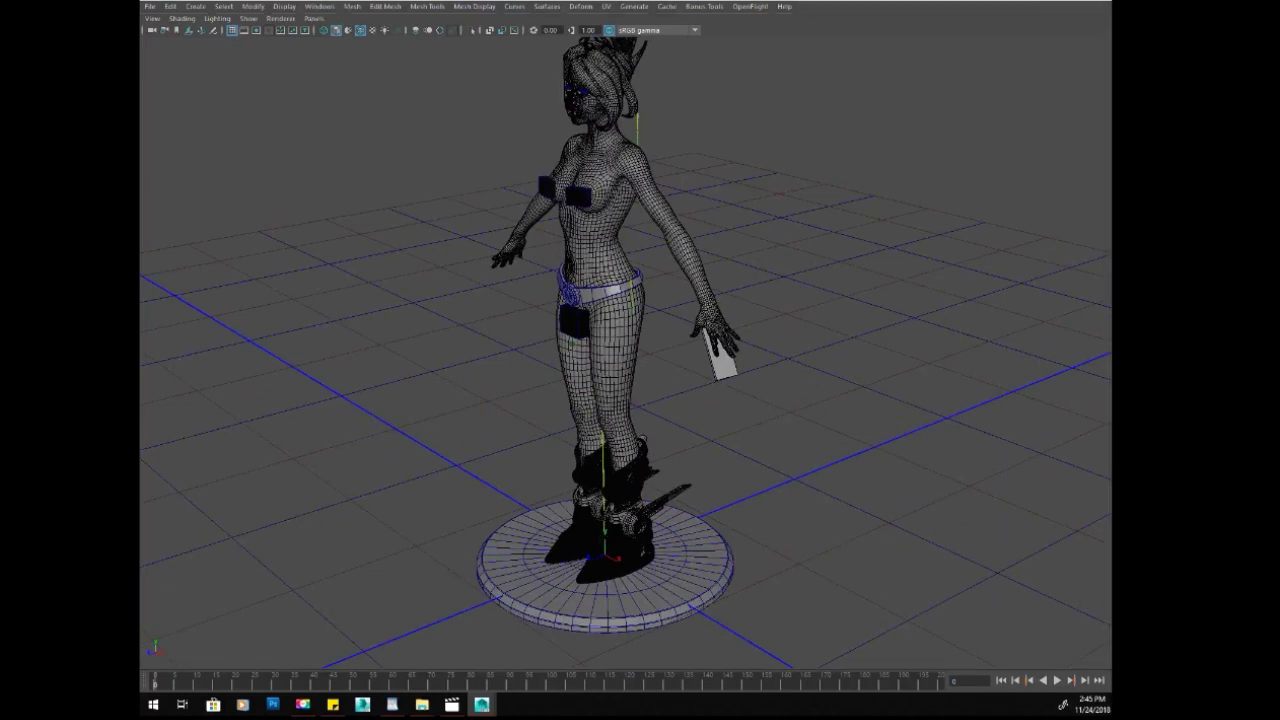
pyautogui.click(578, 493)
pyautogui.moveTo(591, 501); pyautogui.dragTo(528, 446)
pyautogui.keyDown('alt'); pyautogui.moveTo(369, 386); pyautogui.dragTo(412, 370); pyautogui.keyUp('alt')
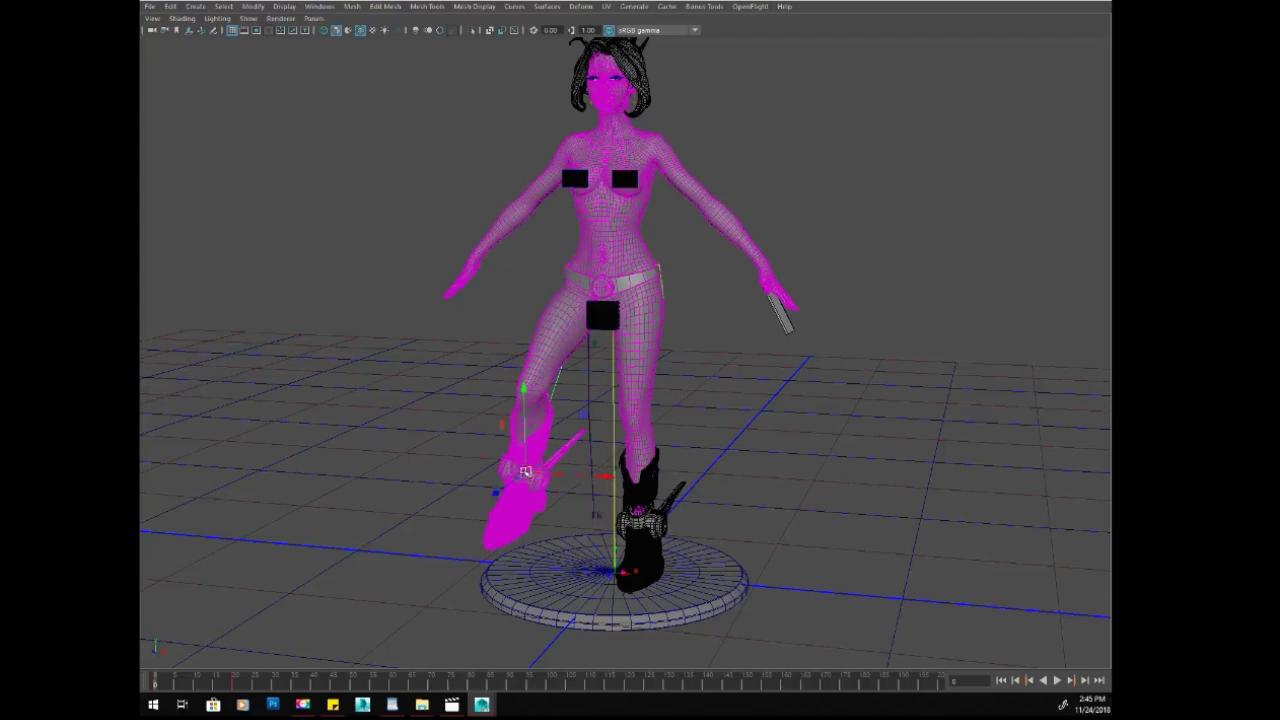
pyautogui.moveTo(526, 473); pyautogui.dragTo(557, 480)
pyautogui.click(488, 426)
# Step: Rotate the character's right upper arm and bend its forearm inward toward the hip
pyautogui.keyDown('alt'); pyautogui.moveTo(515, 287); pyautogui.dragTo(541, 158); pyautogui.keyUp('alt')
pyautogui.click(561, 187)
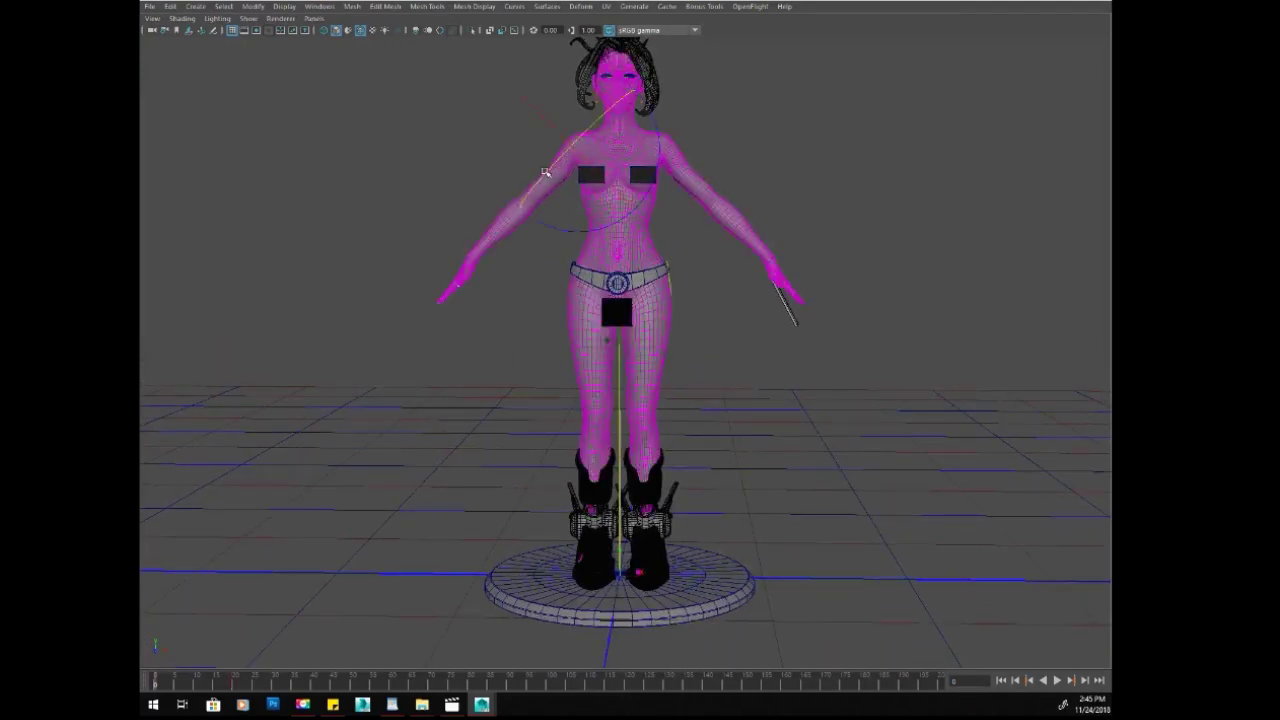
pyautogui.press('e')
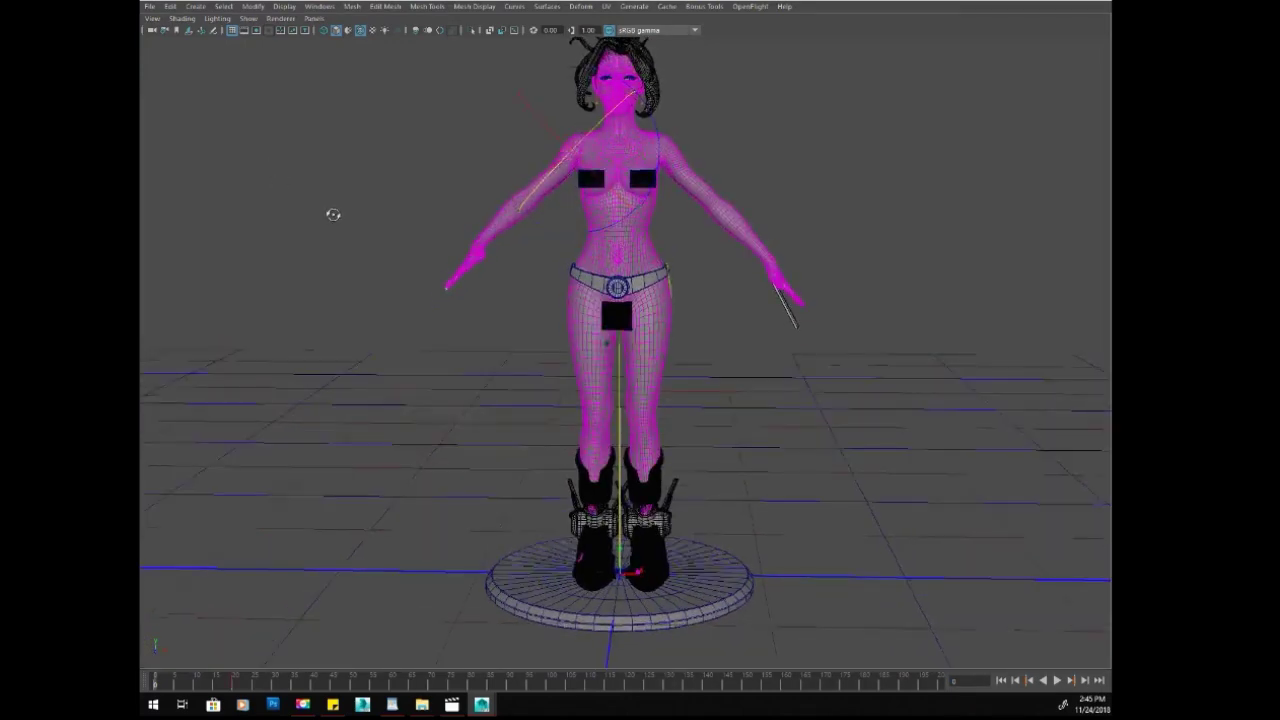
pyautogui.keyDown('alt'); pyautogui.moveTo(331, 211); pyautogui.dragTo(444, 328); pyautogui.keyUp('alt')
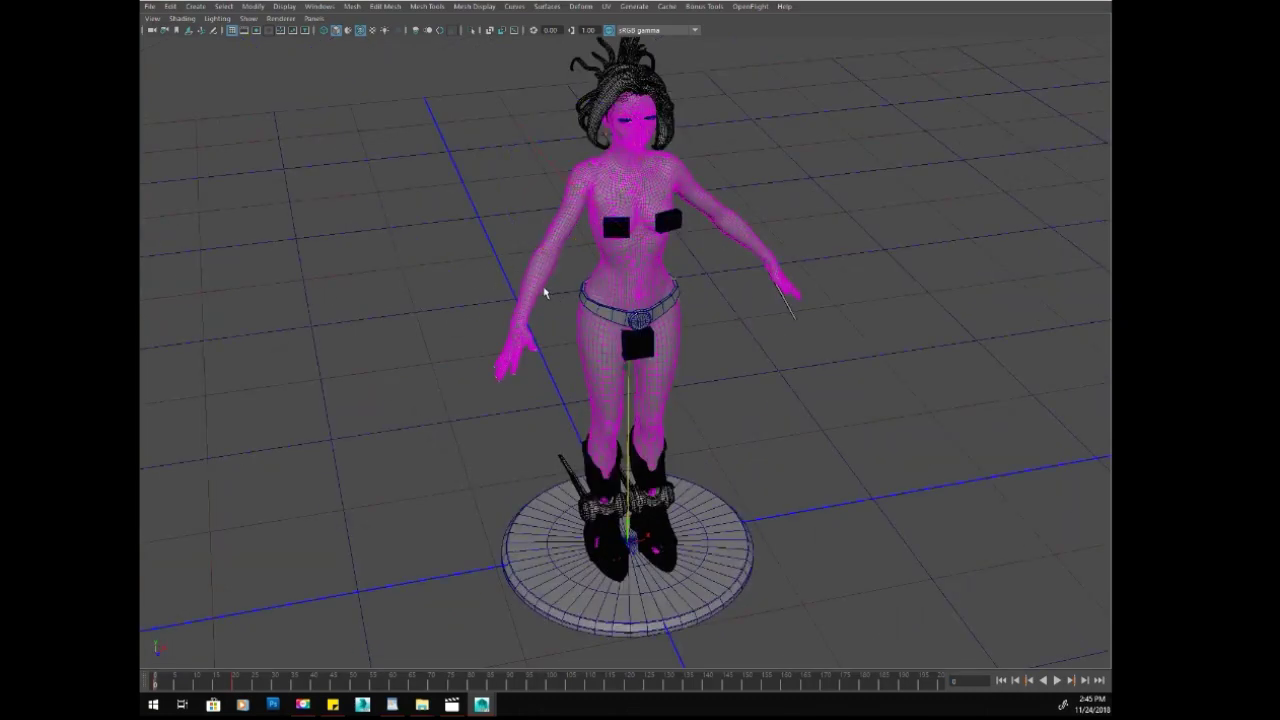
pyautogui.click(548, 292)
pyautogui.moveTo(564, 282); pyautogui.dragTo(588, 264)
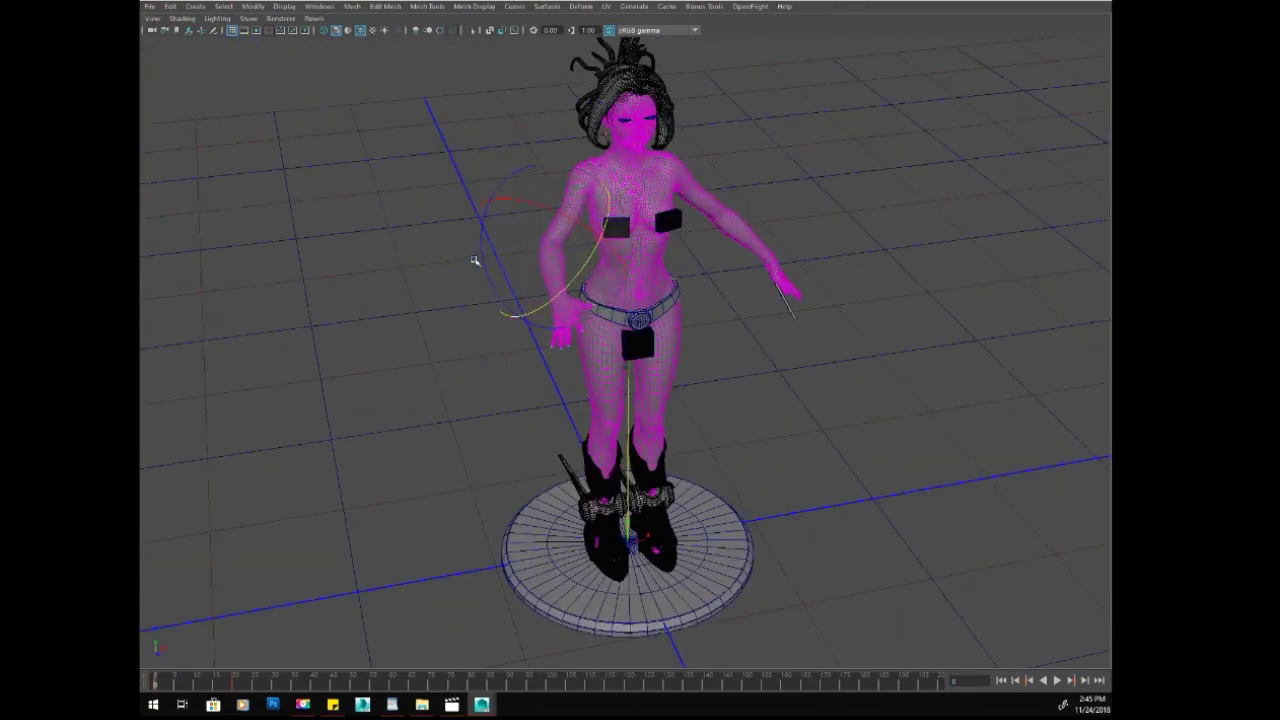
# Step: Undo the test rotations of the right arm and deselect the control
pyautogui.hotkey('ctrl', 'z')
pyautogui.hotkey('ctrl', 'z')
pyautogui.hotkey('ctrl', 'z')
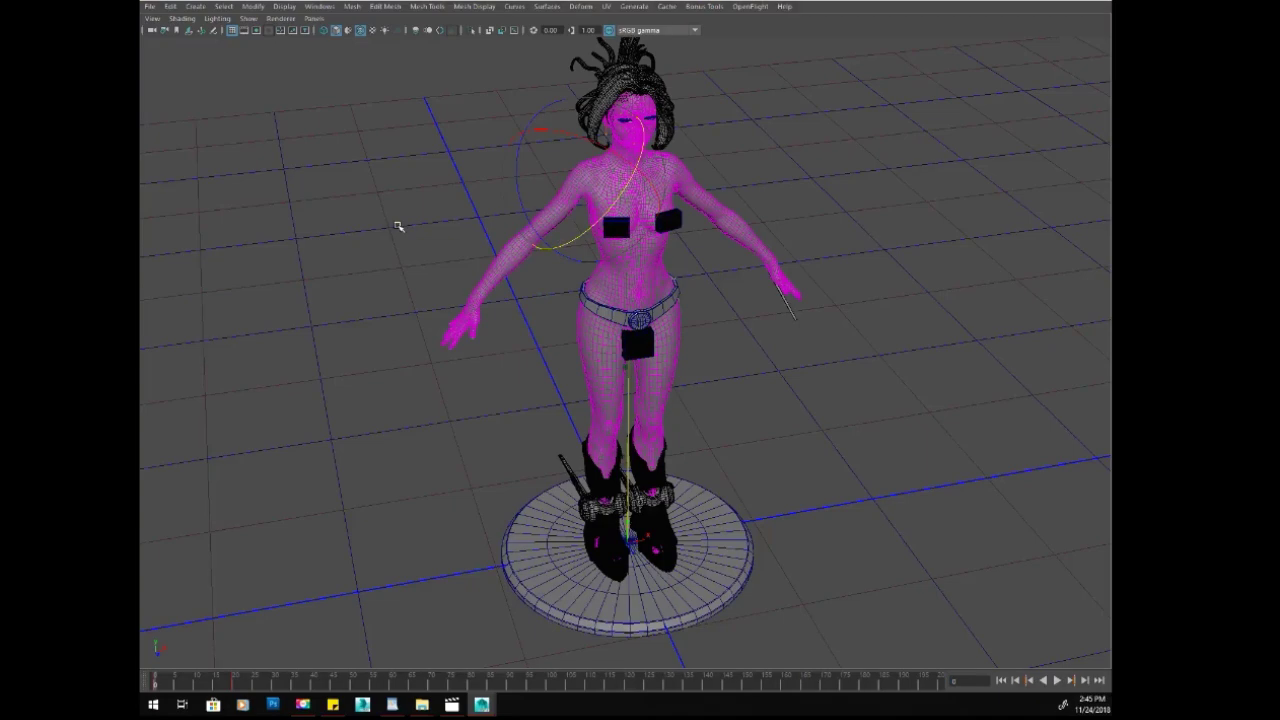
pyautogui.click(403, 243)
pyautogui.keyDown('alt'); pyautogui.moveTo(423, 287); pyautogui.dragTo(395, 245); pyautogui.keyUp('alt')
pyautogui.keyDown('alt'); pyautogui.moveTo(395, 245); pyautogui.dragTo(381, 261, button='middle'); pyautogui.keyUp('alt')
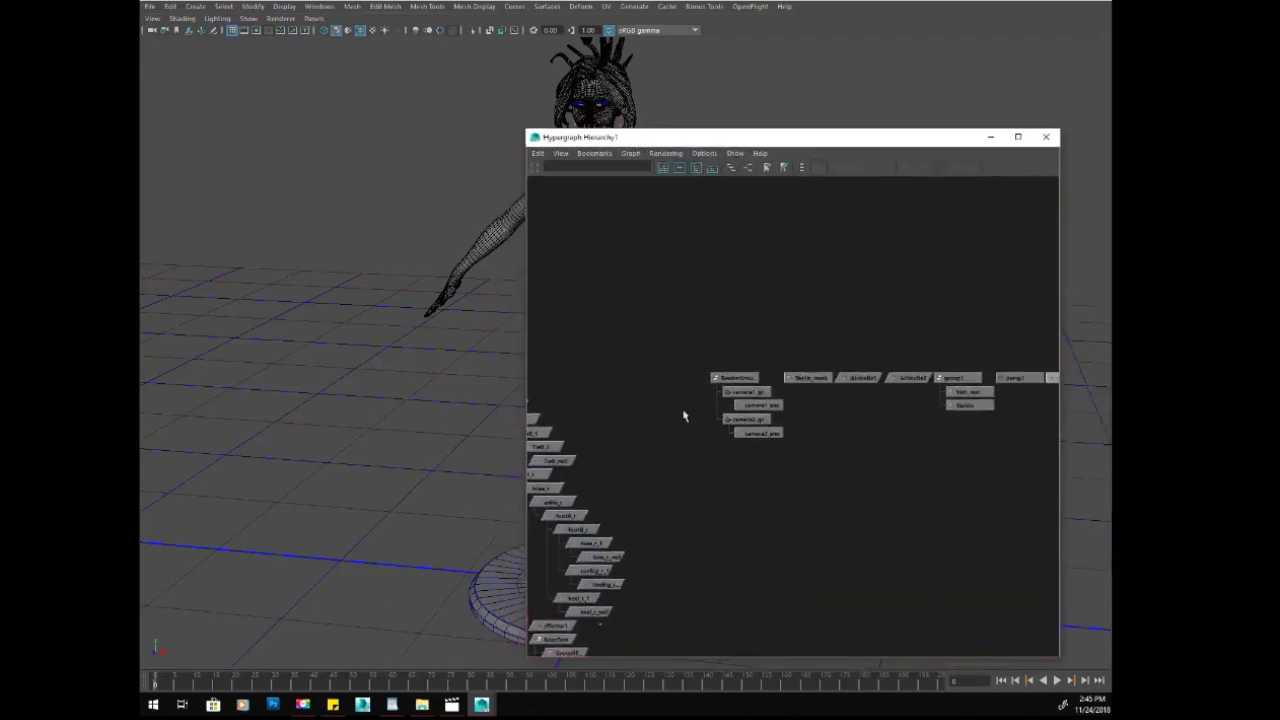
# Step: Select the root joint in the Hypergraph and review the Set Key options for keying all keyable attributes on the hierarchy below
pyautogui.click(818, 383)
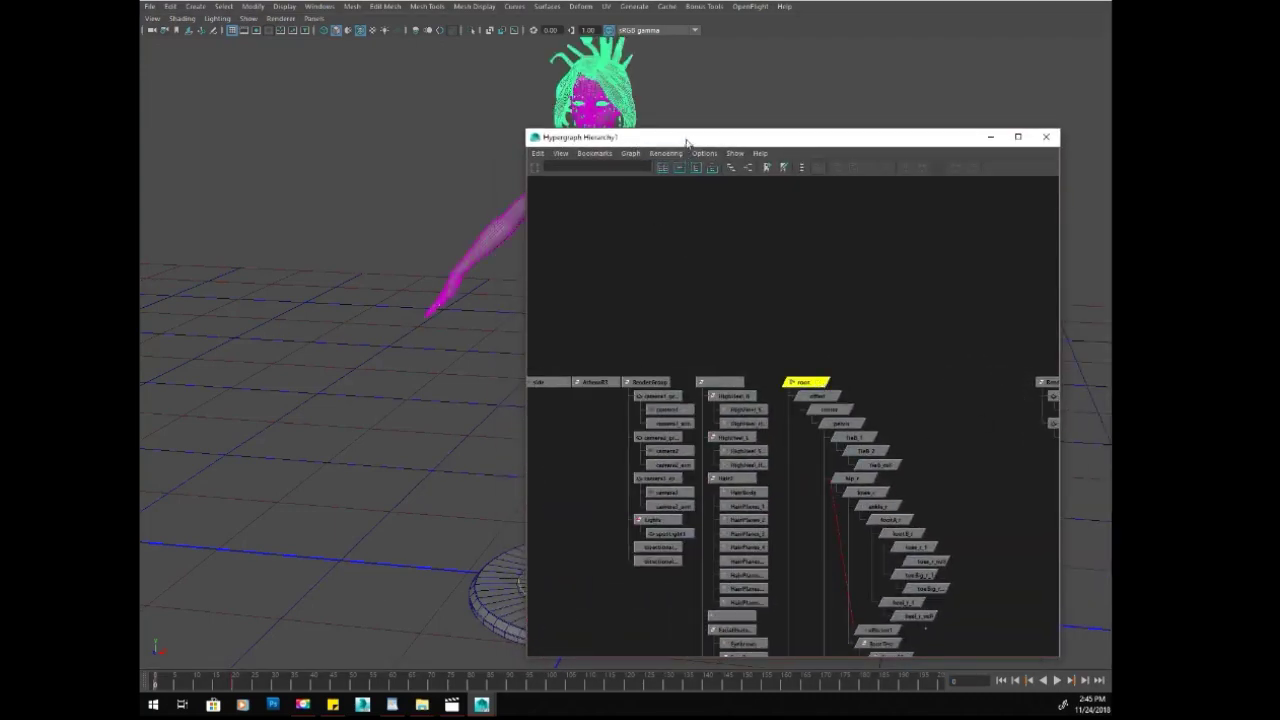
pyautogui.moveTo(686, 138); pyautogui.dragTo(1278, 92)
pyautogui.press('space')
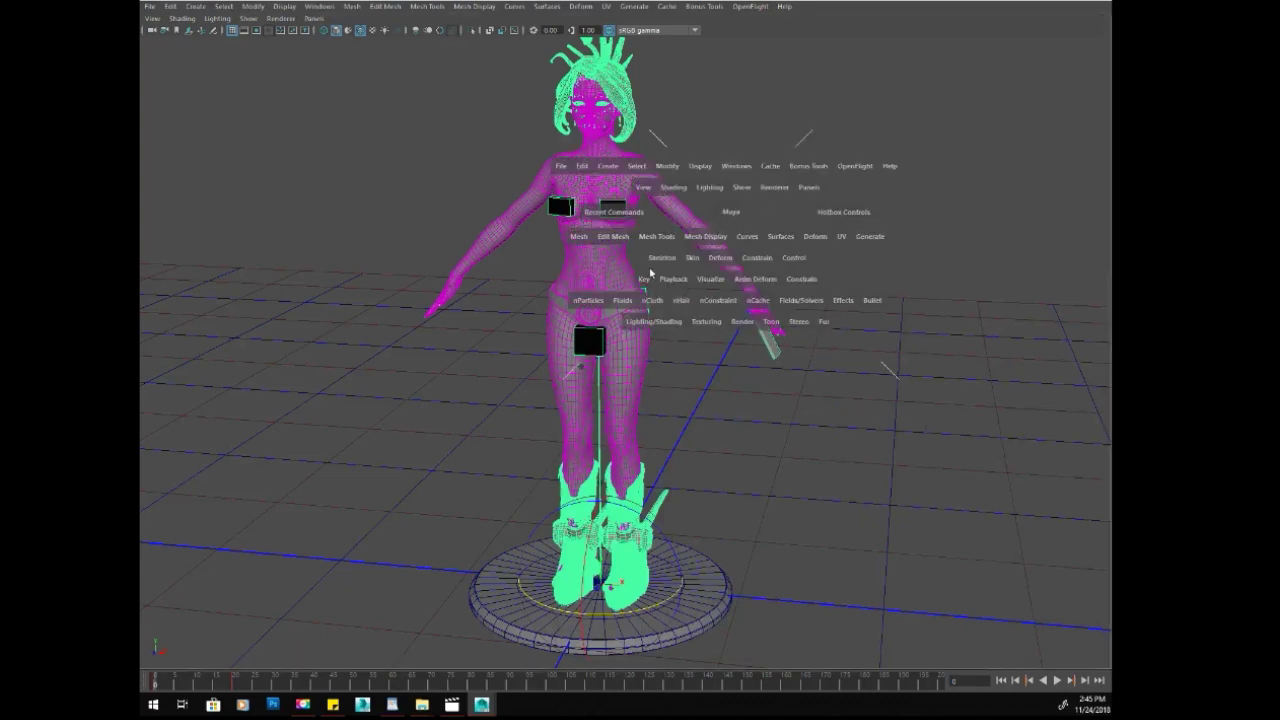
pyautogui.click(645, 280)
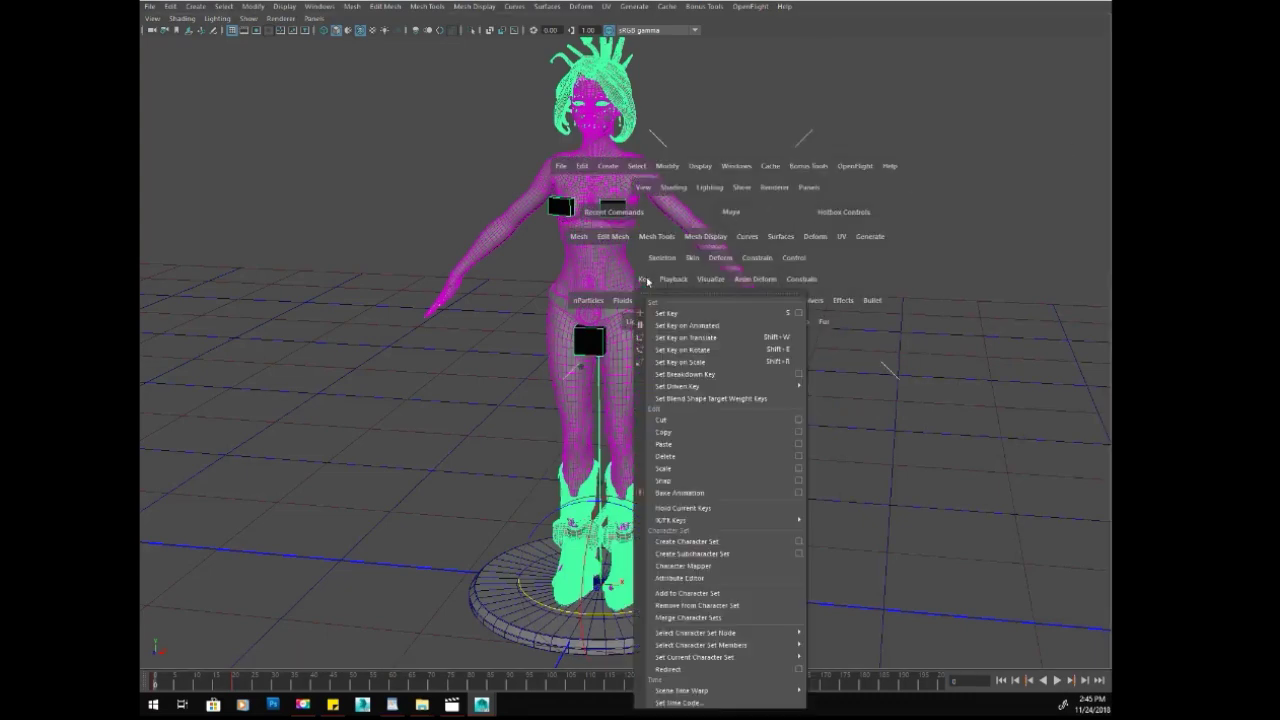
pyautogui.click(781, 324)
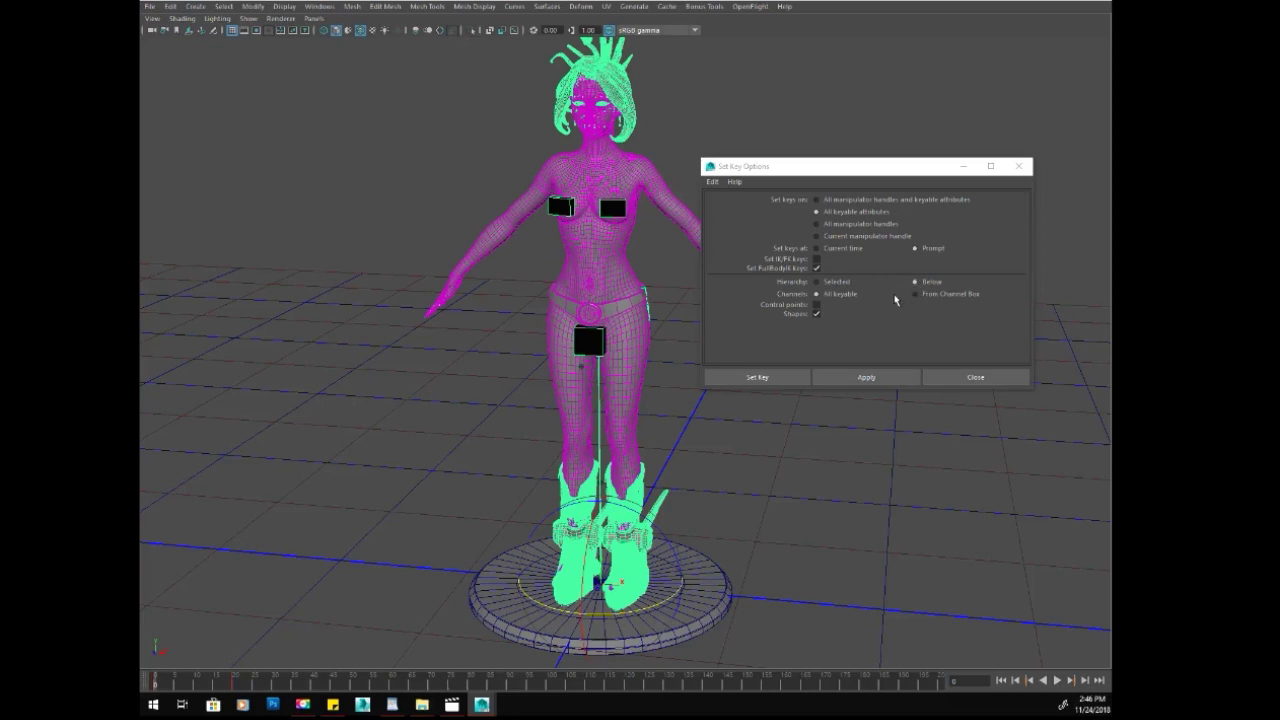
pyautogui.click(948, 378)
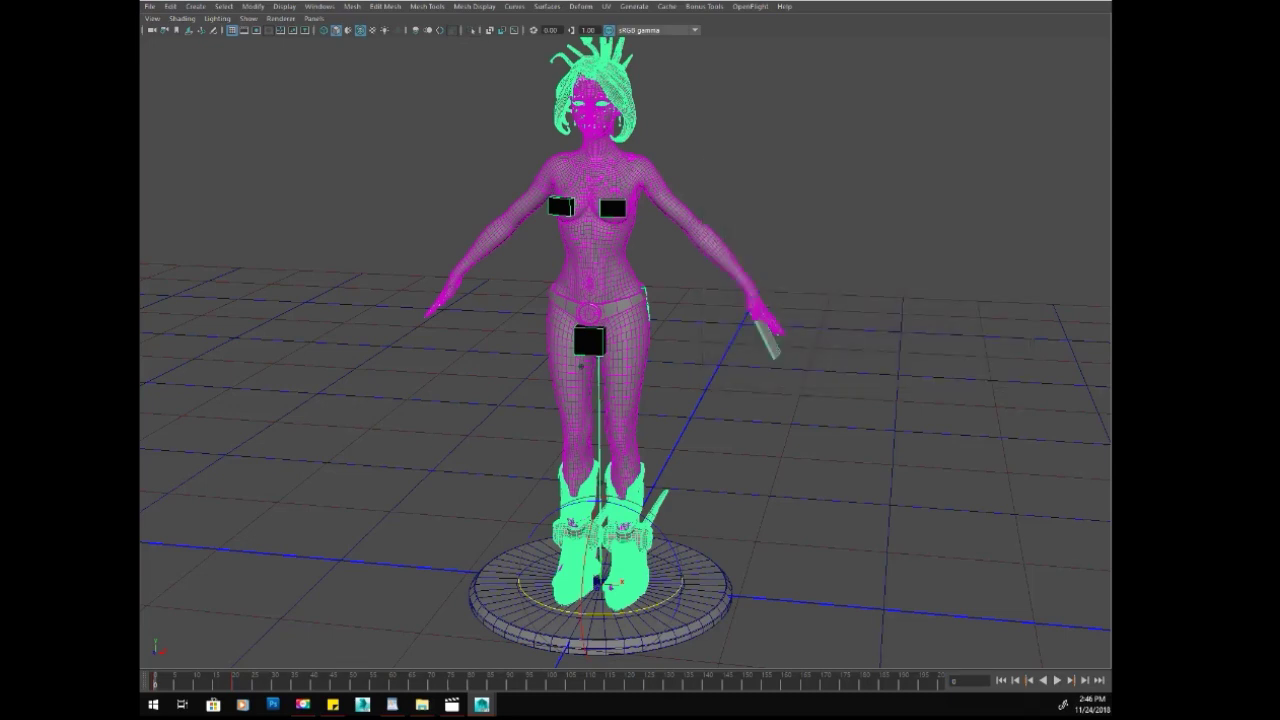
# Step: Locate and select ikHandle1 and ikHandle2 in the Hypergraph, then put its window away
pyautogui.moveTo(1110, 84); pyautogui.dragTo(490, 100)
pyautogui.keyDown('alt'); pyautogui.moveTo(720, 323); pyautogui.dragTo(162, 245, button='middle'); pyautogui.keyUp('alt')
pyautogui.keyDown('alt'); pyautogui.moveTo(522, 268); pyautogui.dragTo(405, 328, button='middle'); pyautogui.keyUp('alt')
pyautogui.scroll(2, 480, 351)
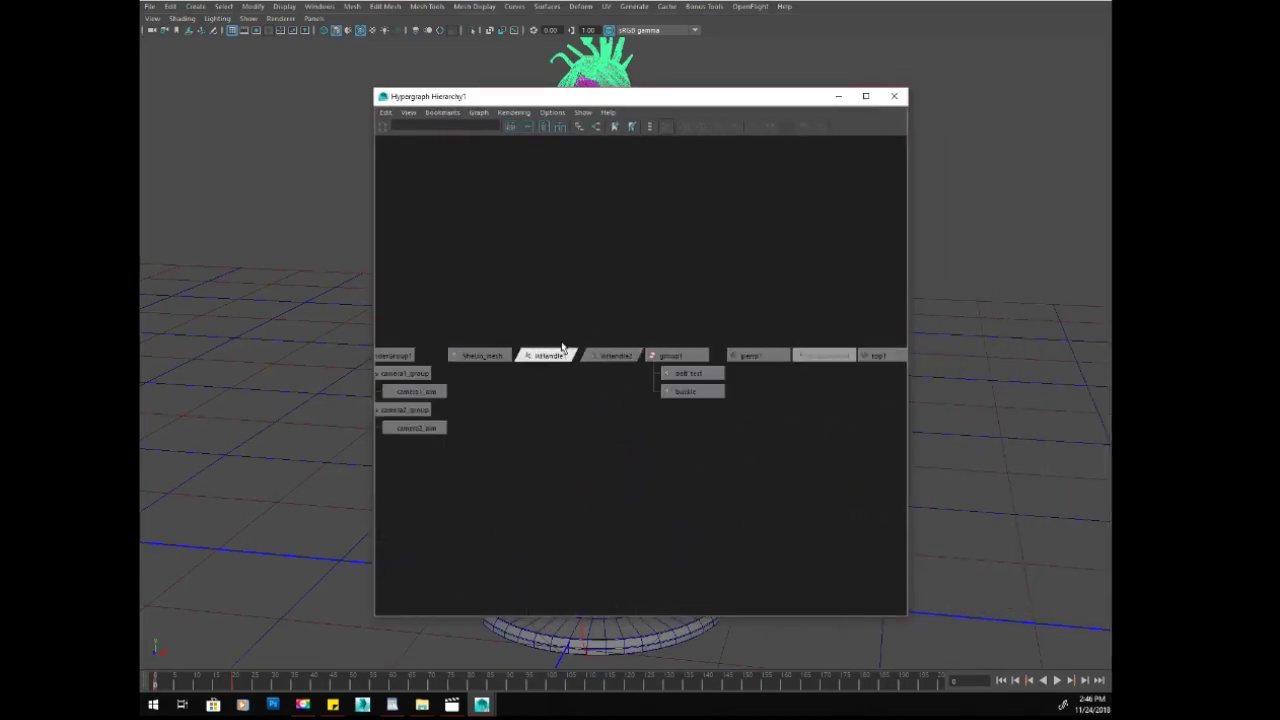
pyautogui.moveTo(557, 328); pyautogui.dragTo(609, 394)
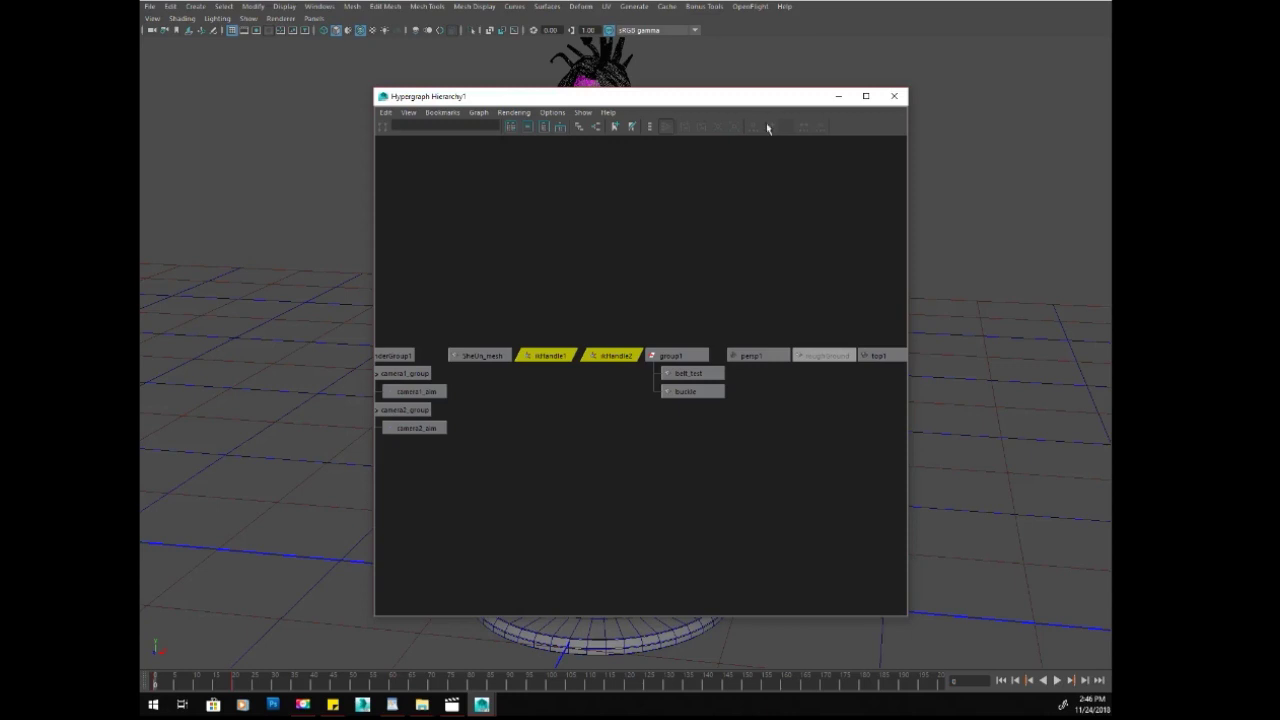
pyautogui.click(838, 96)
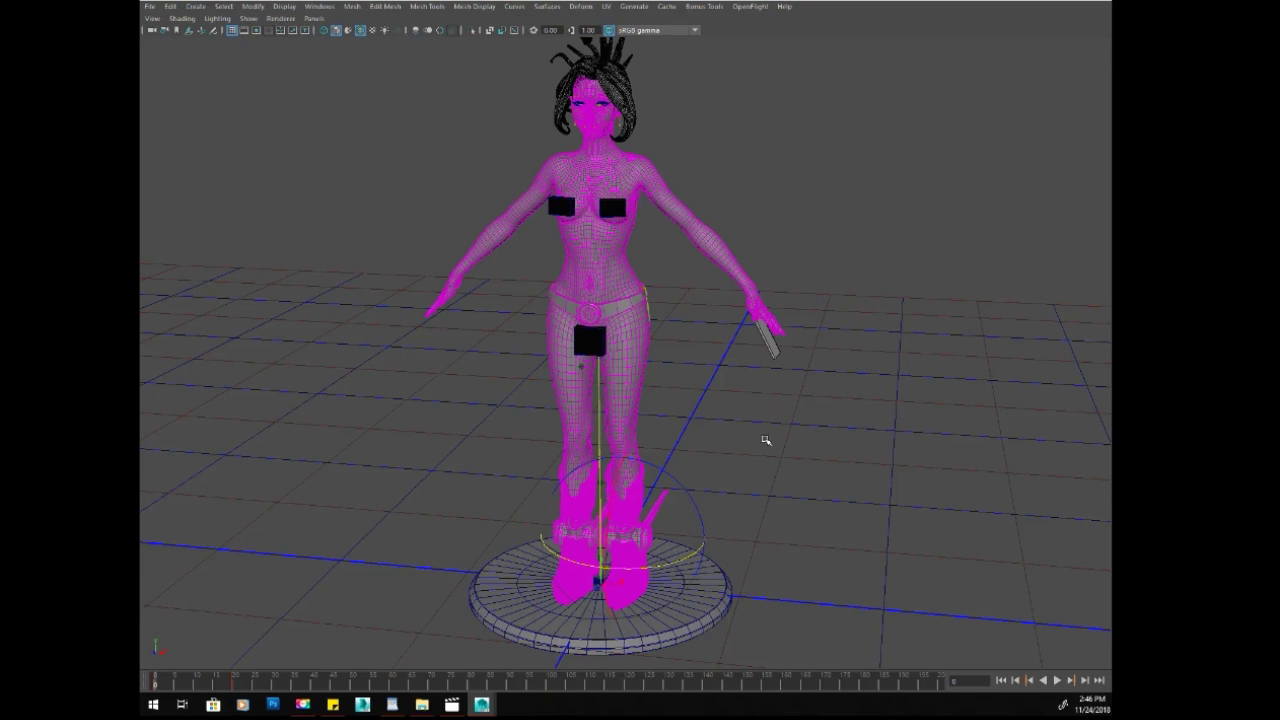
# Step: Clear the selection and move the animation to frame 20 to show the character's keyed pose
pyautogui.click(886, 417)
pyautogui.keyDown('alt'); pyautogui.moveTo(886, 417); pyautogui.dragTo(848, 436); pyautogui.keyUp('alt')
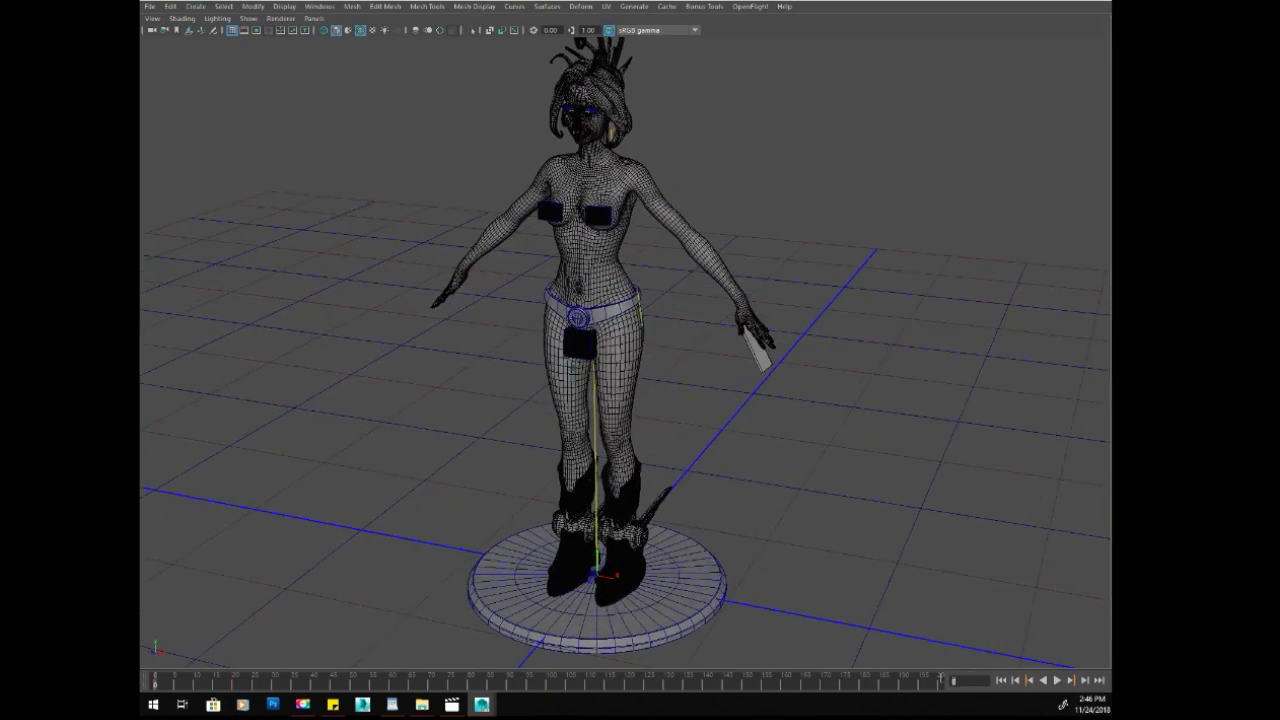
pyautogui.write('20')
pyautogui.press('Return')
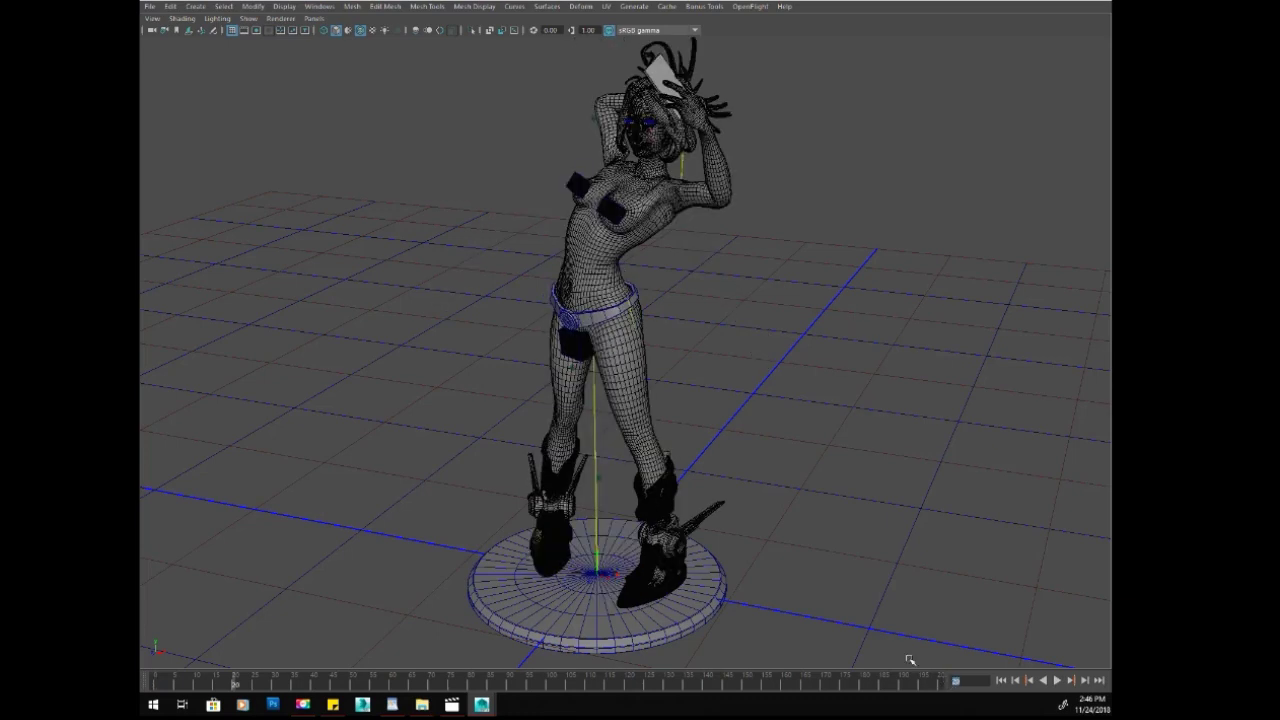
pyautogui.keyDown('alt'); pyautogui.moveTo(772, 384); pyautogui.dragTo(845, 389); pyautogui.keyUp('alt')
# Step: Turn off the wireframe overlay and compare the shaded character at frames 0 and 20 from several sides
pyautogui.press('space')
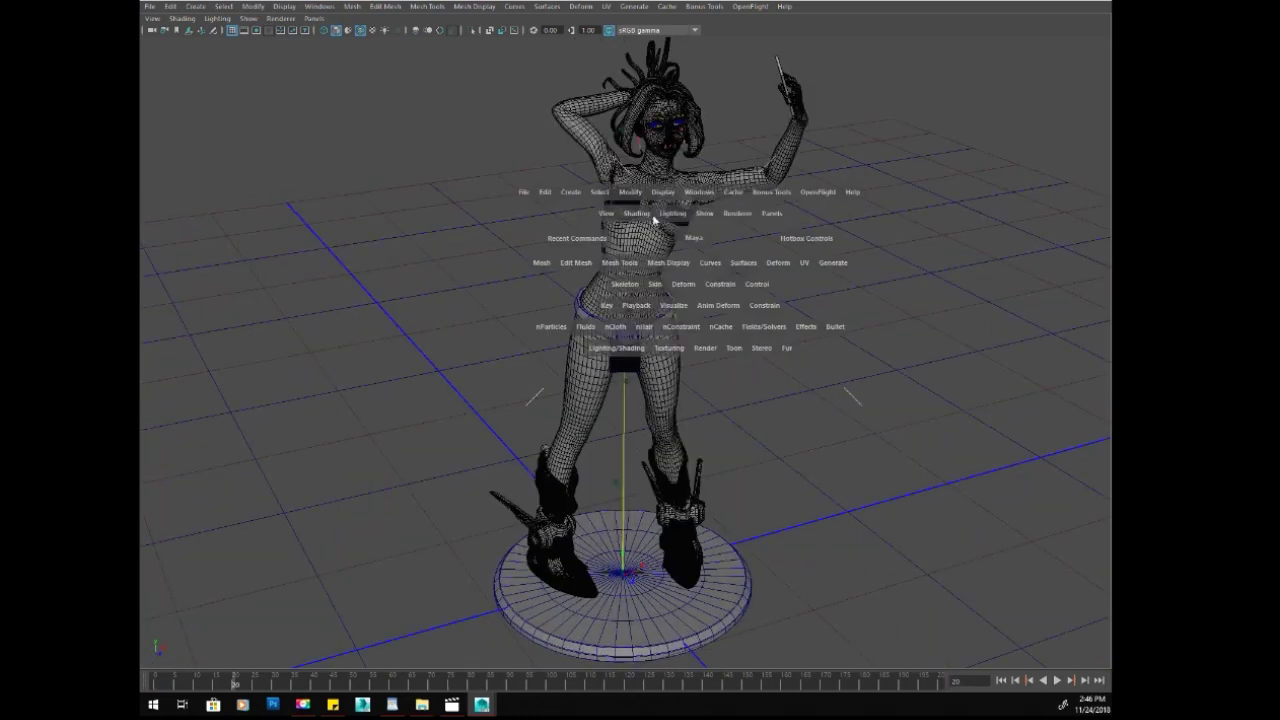
pyautogui.moveTo(658, 216); pyautogui.dragTo(667, 336)
pyautogui.keyDown('alt'); pyautogui.moveTo(348, 274); pyautogui.dragTo(294, 282); pyautogui.keyUp('alt')
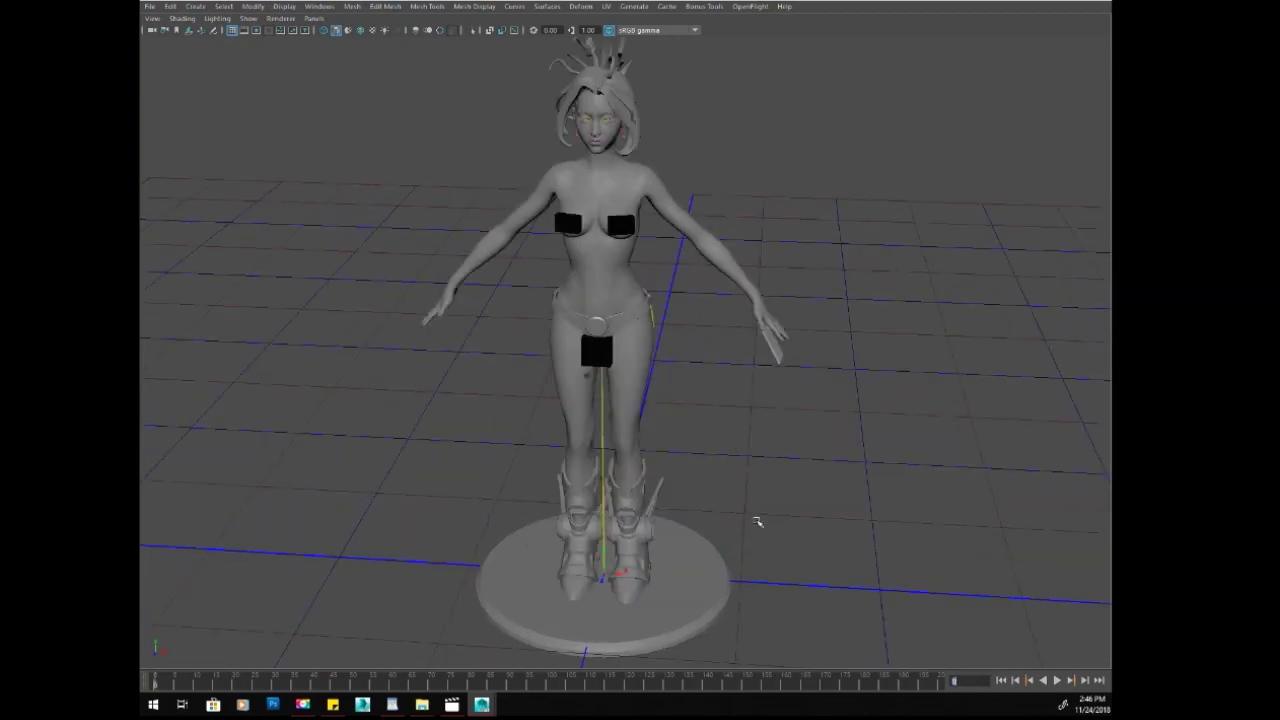
pyautogui.keyDown('alt'); pyautogui.moveTo(740, 536); pyautogui.dragTo(783, 471); pyautogui.keyUp('alt')
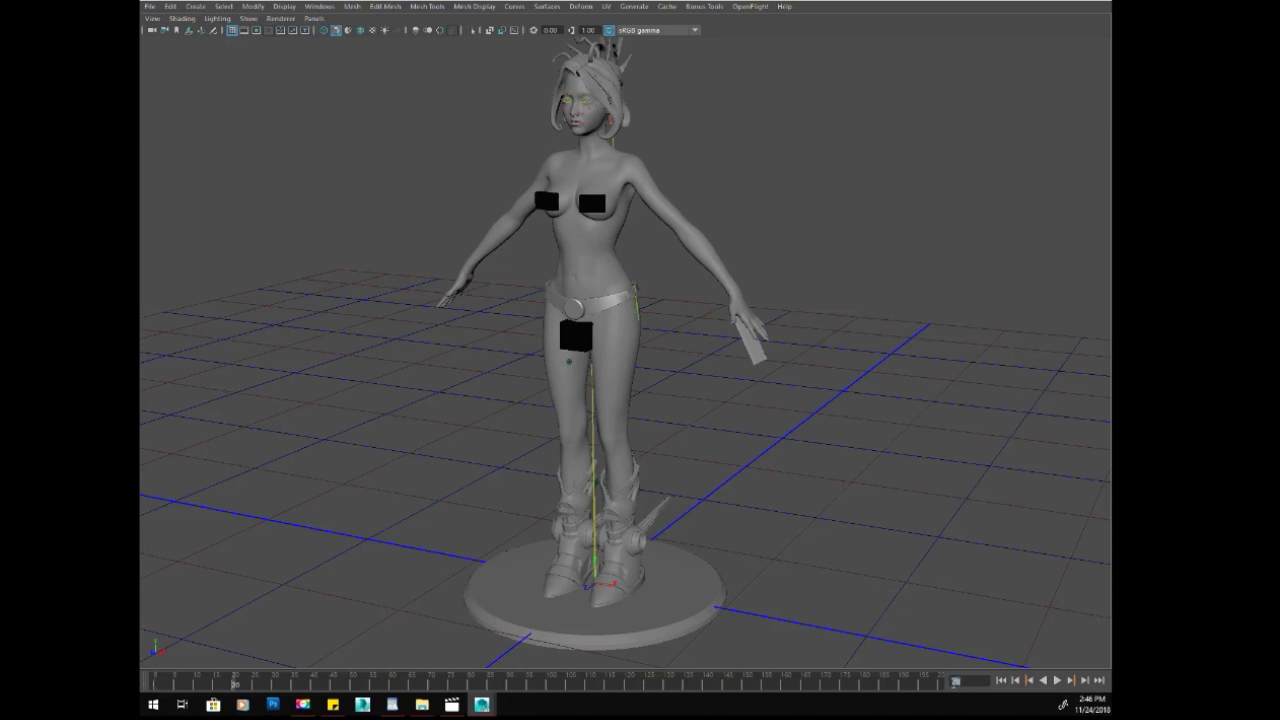
pyautogui.keyDown('alt'); pyautogui.moveTo(510, 208); pyautogui.dragTo(680, 211); pyautogui.keyUp('alt')
pyautogui.press('space')
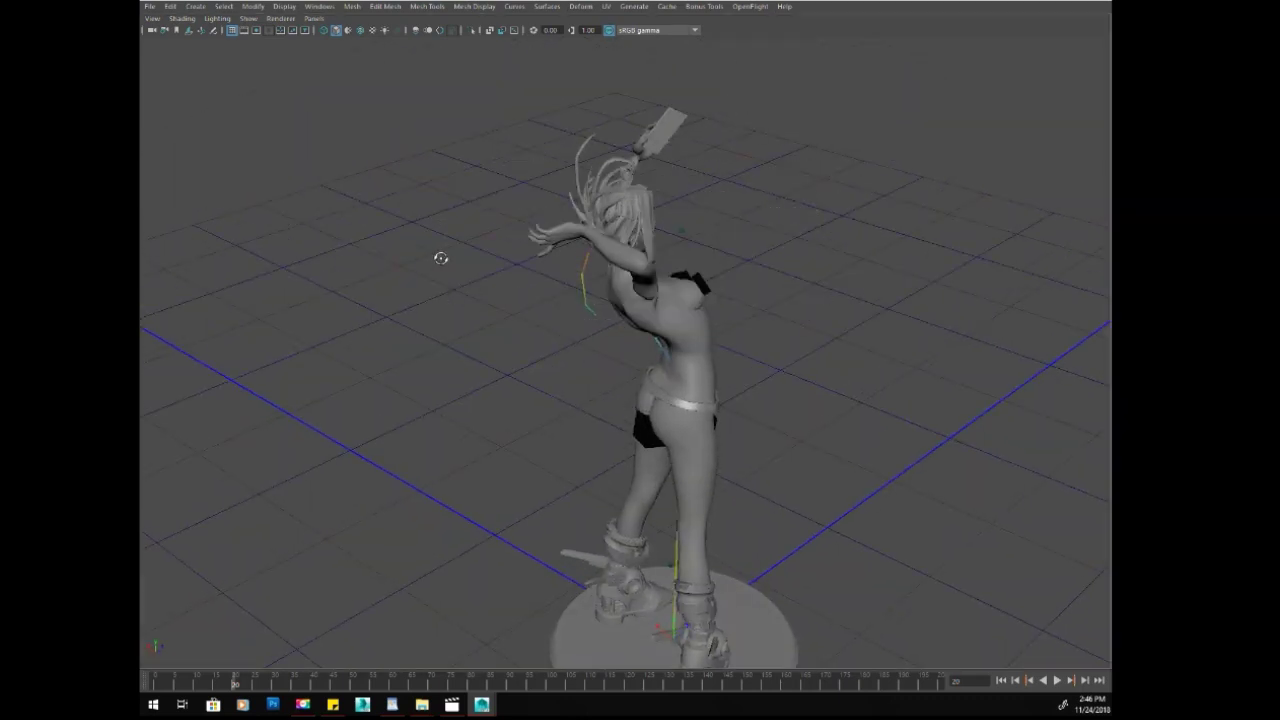
pyautogui.keyDown('alt'); pyautogui.moveTo(440, 257); pyautogui.dragTo(702, 196); pyautogui.keyUp('alt')
# Step: Display the wireframe over the shaded character again and examine the mesh of the frame 20 pose from several angles
pyautogui.press('space')
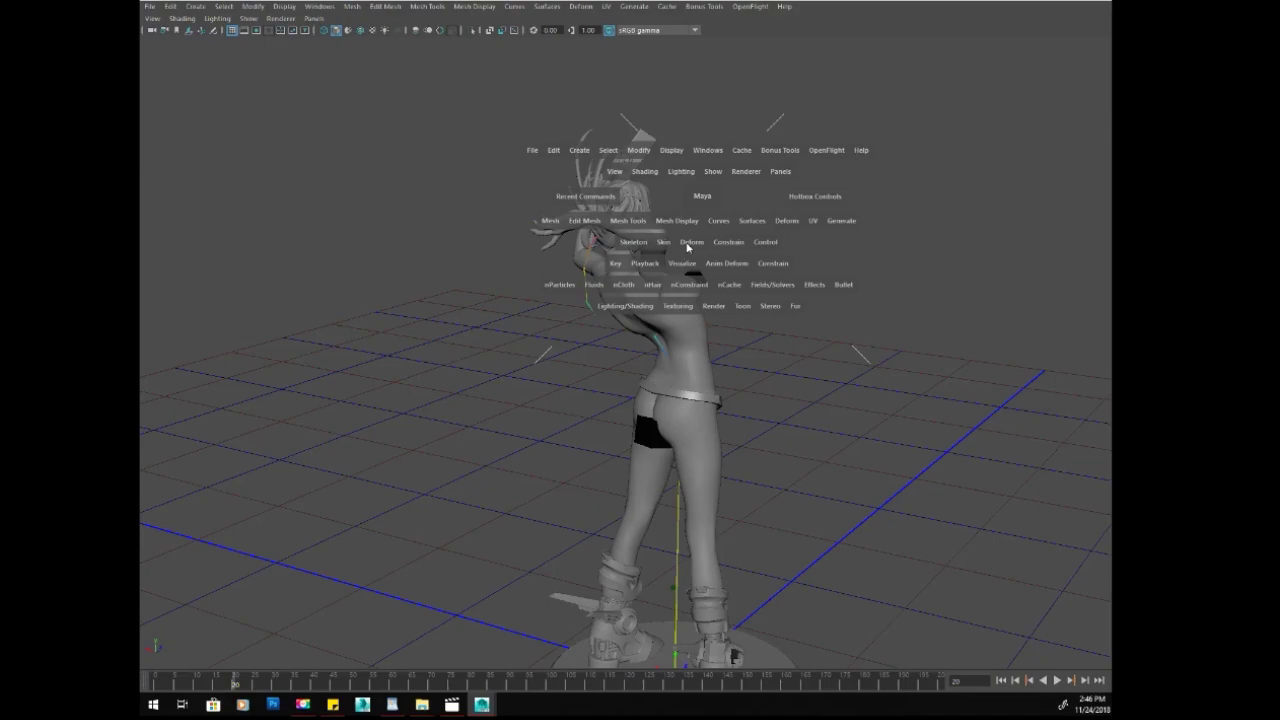
pyautogui.click(645, 171)
pyautogui.click(700, 294)
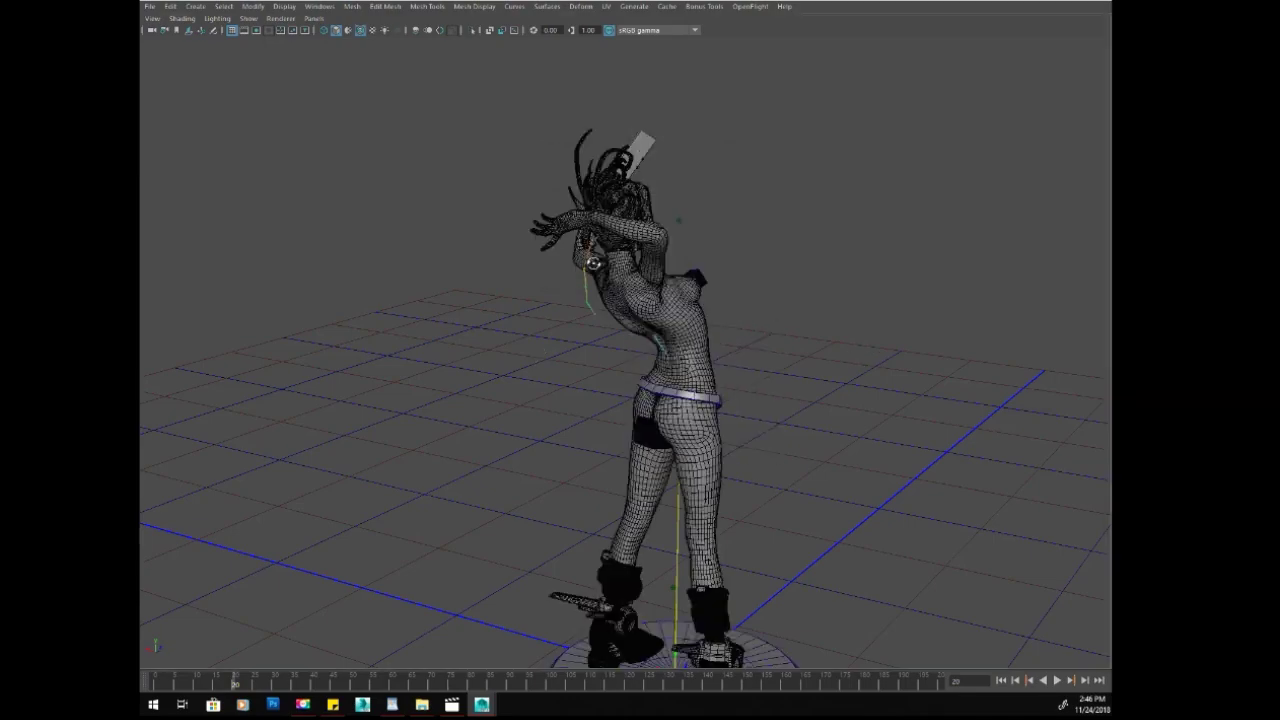
pyautogui.keyDown('alt'); pyautogui.moveTo(597, 281); pyautogui.dragTo(900, 551, button='right'); pyautogui.keyUp('alt')
pyautogui.keyDown('alt'); pyautogui.moveTo(540, 310); pyautogui.dragTo(649, 343); pyautogui.keyUp('alt')
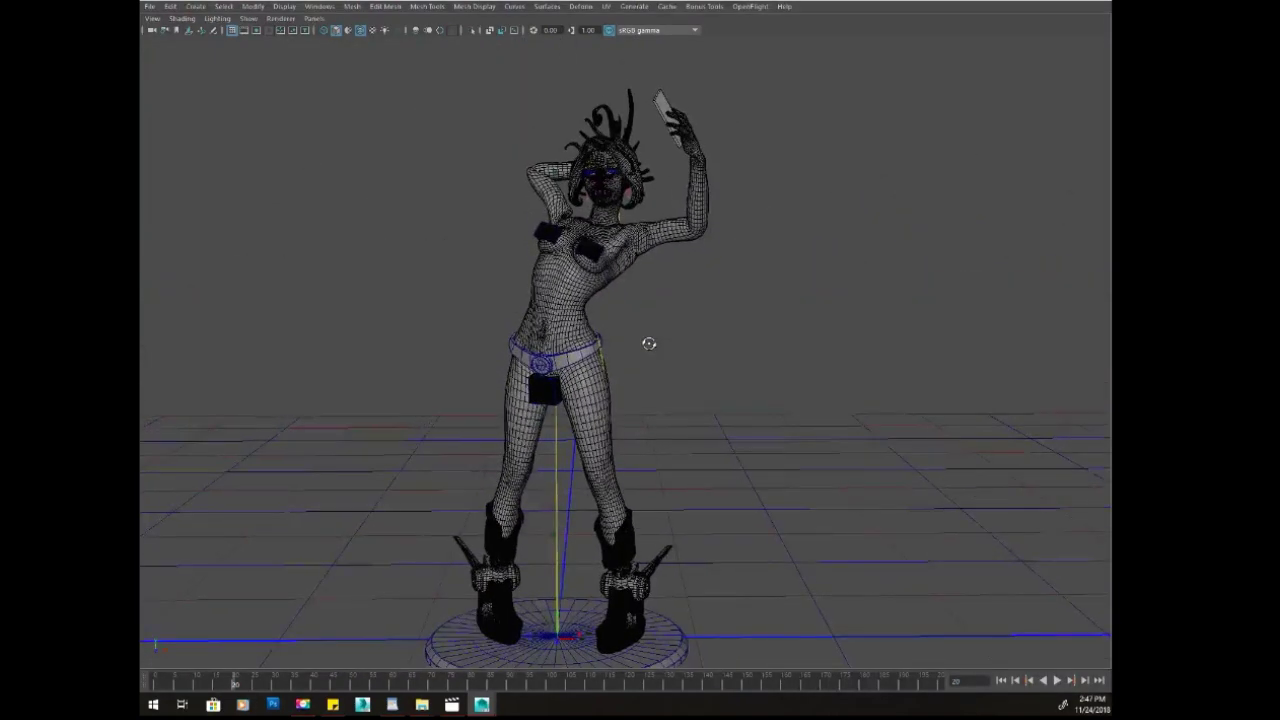
pyautogui.moveTo(389, 210)
pyautogui.keyDown('alt'); pyautogui.mouseDown()
pyautogui.moveTo(686, 229)
pyautogui.moveTo(736, 352)
pyautogui.moveTo(610, 250)
pyautogui.moveTo(391, 214)
pyautogui.mouseUp(); pyautogui.keyUp('alt')
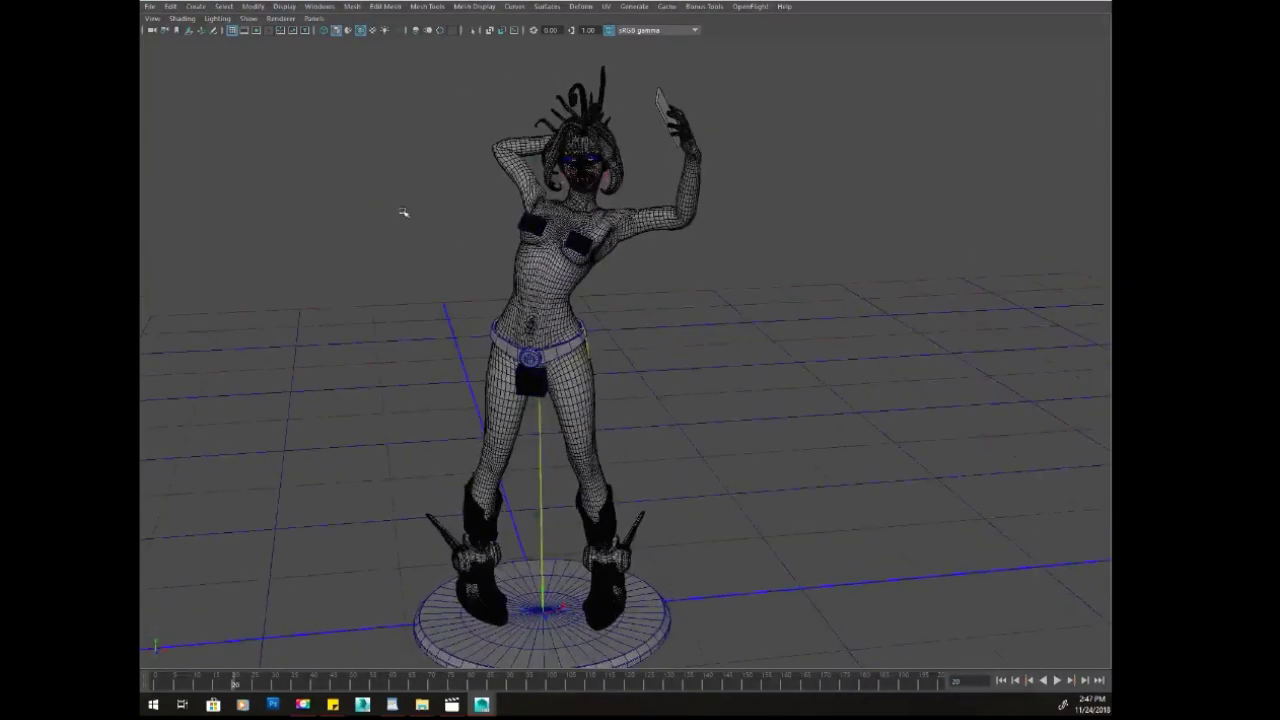
pyautogui.keyDown('alt'); pyautogui.moveTo(456, 247); pyautogui.dragTo(417, 245); pyautogui.keyUp('alt')
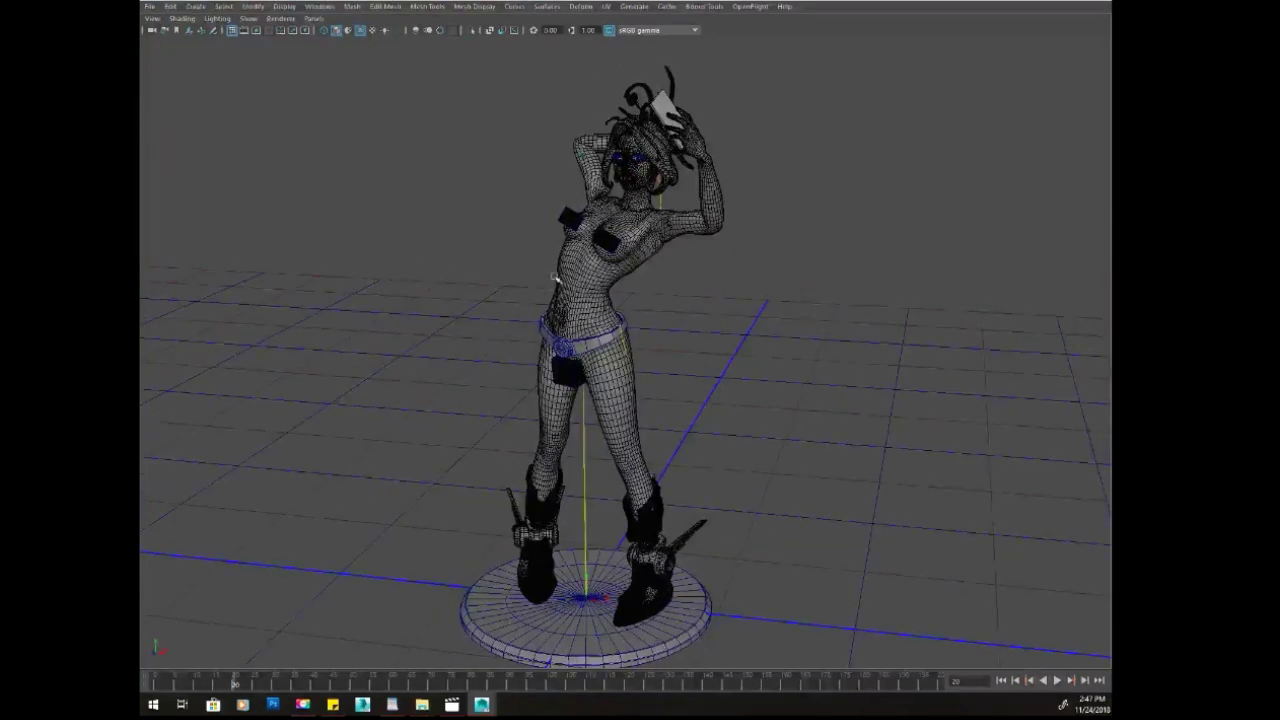
pyautogui.keyDown('alt'); pyautogui.moveTo(523, 242); pyautogui.dragTo(489, 229); pyautogui.keyUp('alt')
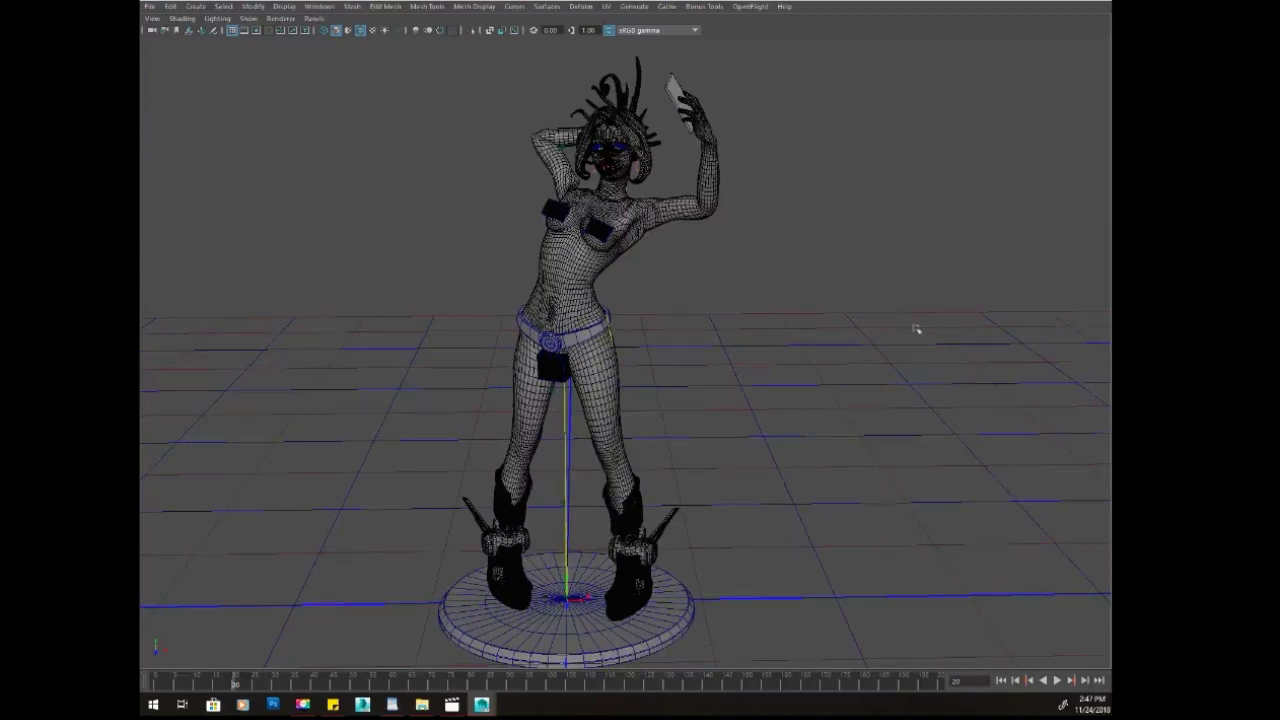
# Step: Hide the character's meshes to examine the posed joint skeleton, and scrub the animation back to frame 0
pyautogui.keyDown('alt'); pyautogui.moveTo(554, 236); pyautogui.dragTo(646, 246); pyautogui.keyUp('alt')
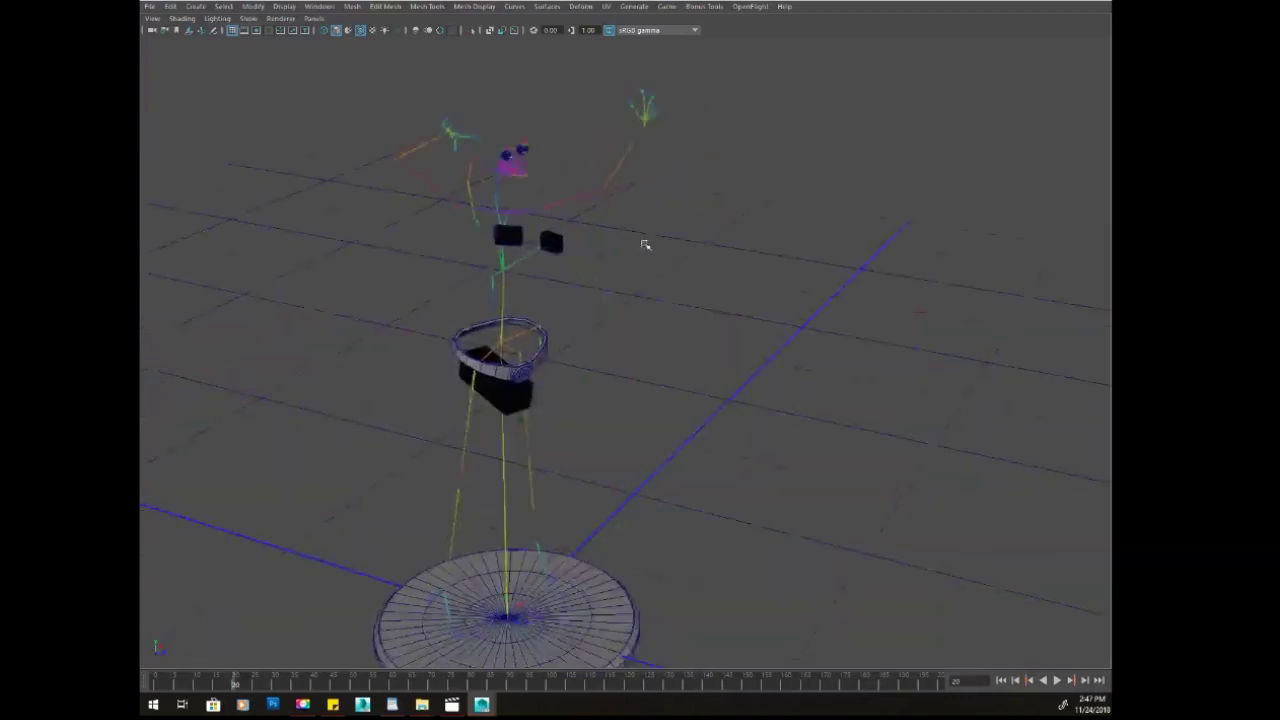
pyautogui.keyDown('alt'); pyautogui.moveTo(646, 246); pyautogui.dragTo(1080, 491, button='middle'); pyautogui.keyUp('alt')
pyautogui.keyDown('alt'); pyautogui.moveTo(1080, 491); pyautogui.dragTo(870, 438); pyautogui.keyUp('alt')
pyautogui.keyDown('alt'); pyautogui.moveTo(759, 274); pyautogui.dragTo(254, 194); pyautogui.keyUp('alt')
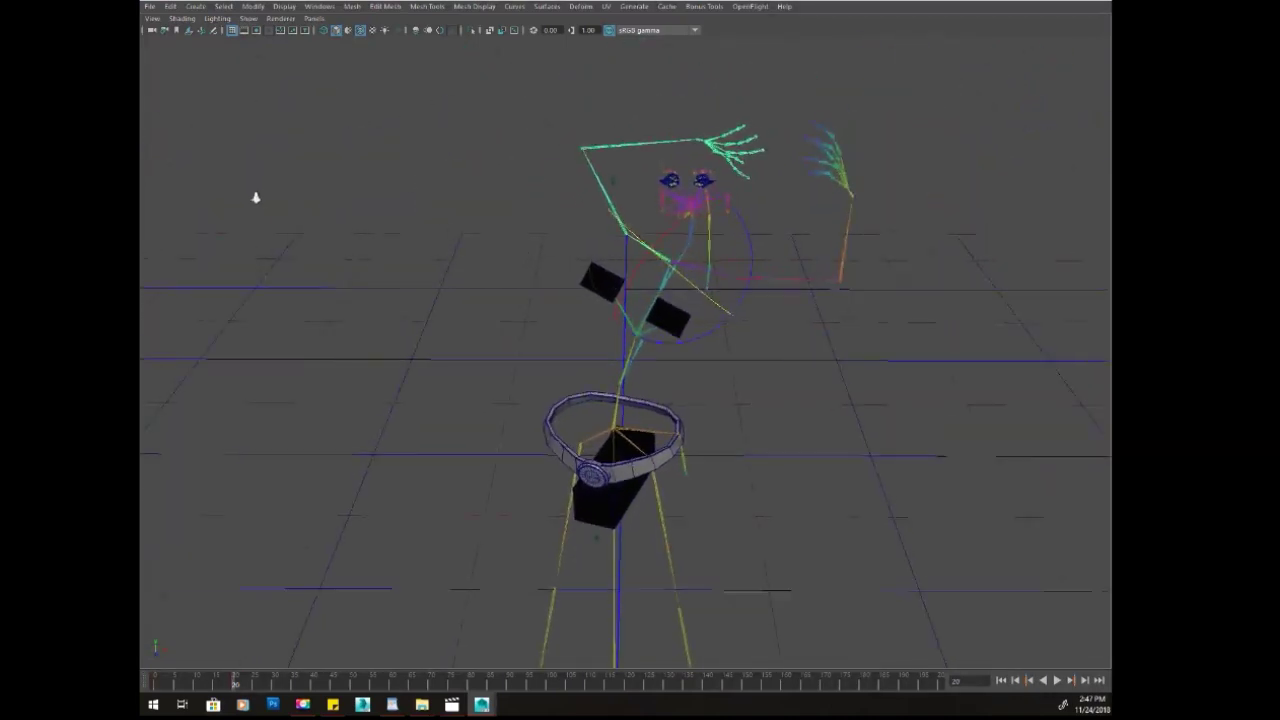
pyautogui.keyDown('alt'); pyautogui.moveTo(383, 219); pyautogui.dragTo(305, 239); pyautogui.keyUp('alt')
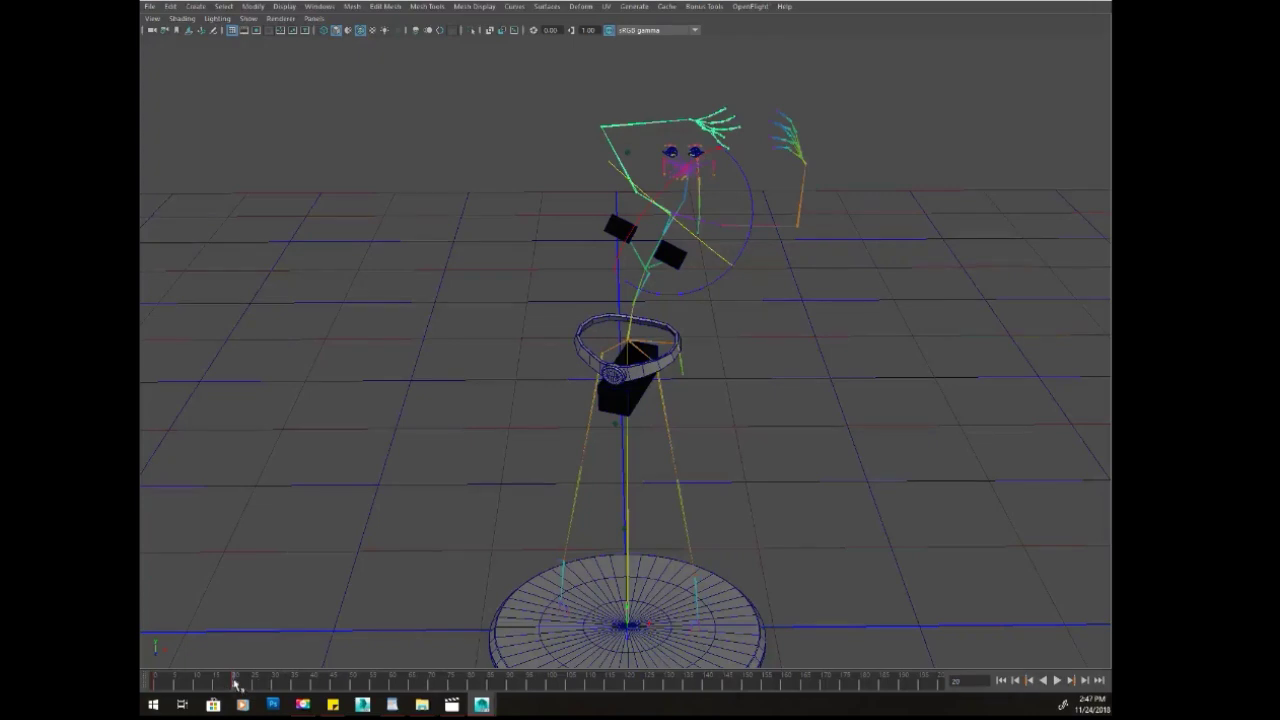
pyautogui.moveTo(233, 684); pyautogui.dragTo(141, 652)
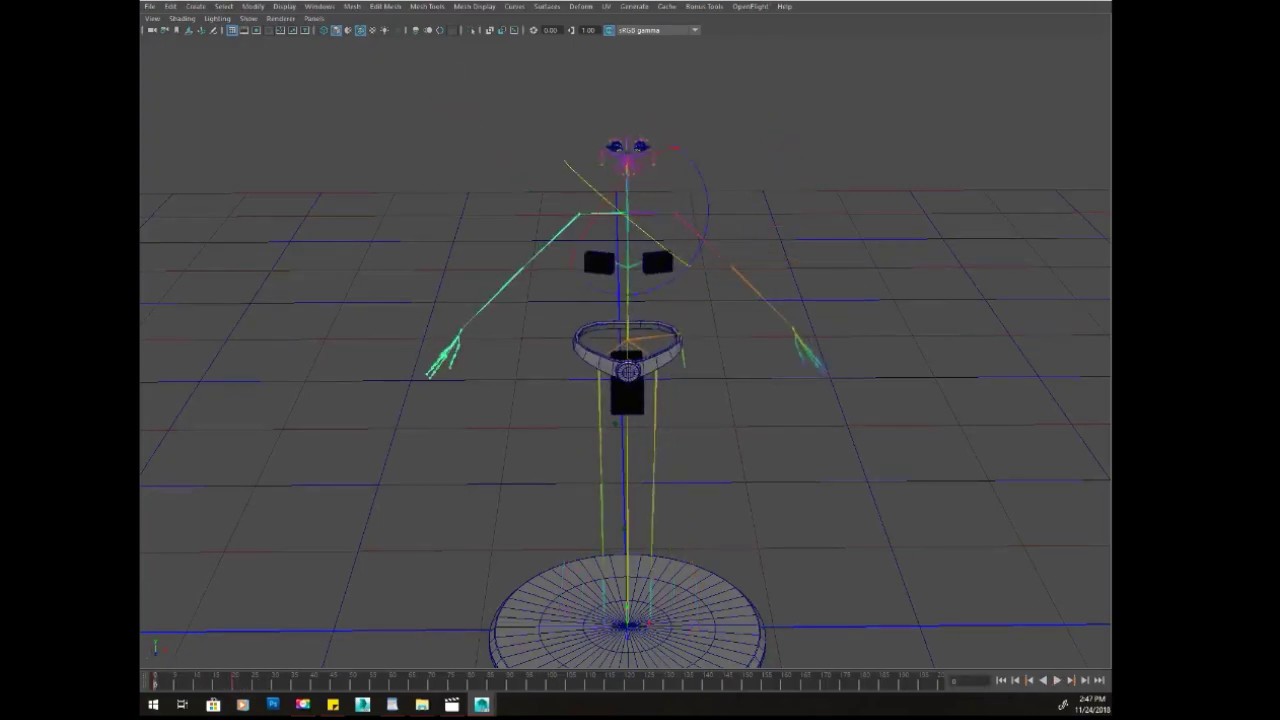
pyautogui.click(822, 403)
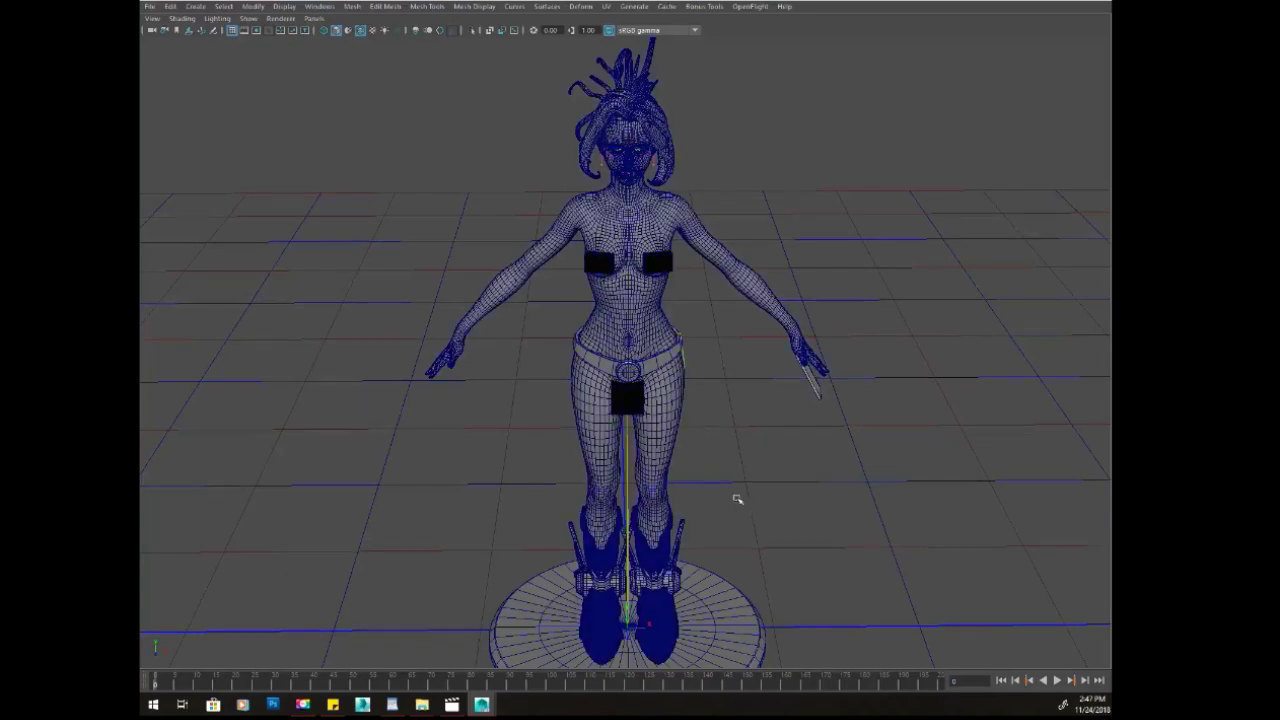
# Step: Select the phone prop at the character's left hand, frame it for examination, and deselect it
pyautogui.moveTo(700, 472); pyautogui.dragTo(818, 393)
pyautogui.press('f')
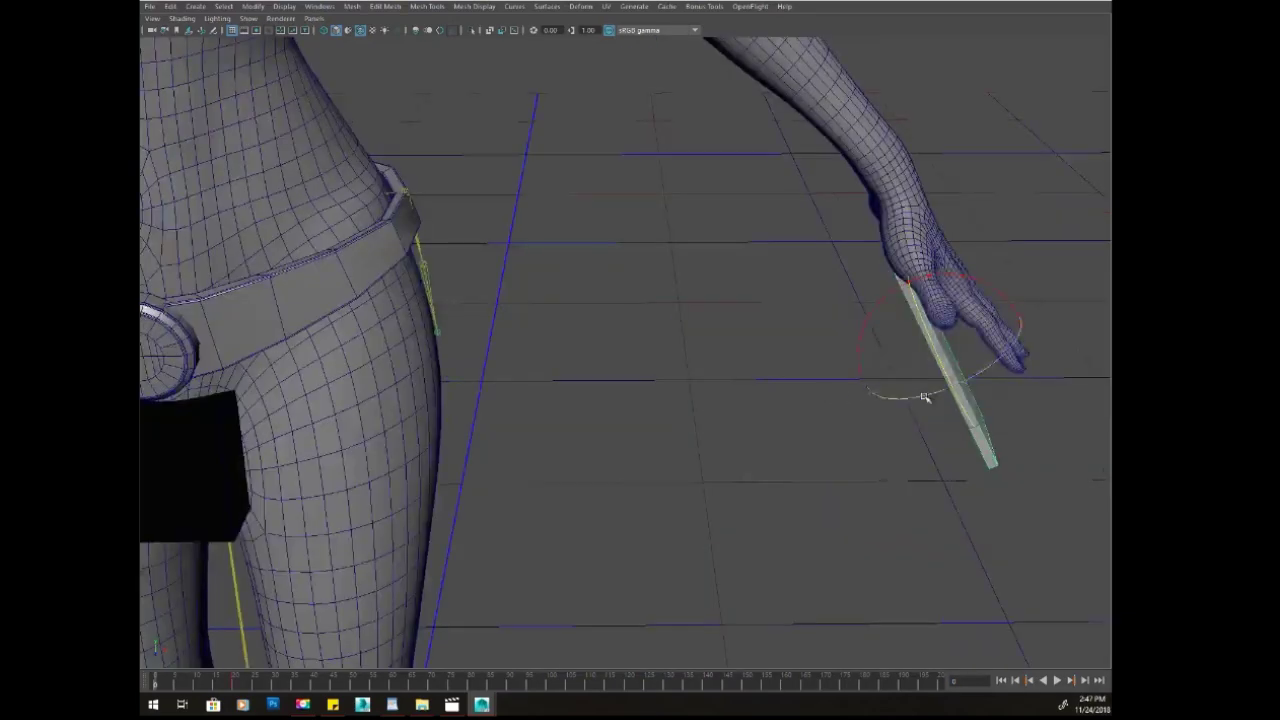
pyautogui.keyDown('alt'); pyautogui.moveTo(923, 397); pyautogui.dragTo(811, 432); pyautogui.keyUp('alt')
pyautogui.keyDown('alt'); pyautogui.moveTo(811, 432); pyautogui.dragTo(589, 441, button='right'); pyautogui.keyUp('alt')
pyautogui.keyDown('alt'); pyautogui.moveTo(589, 441); pyautogui.dragTo(615, 441); pyautogui.keyUp('alt')
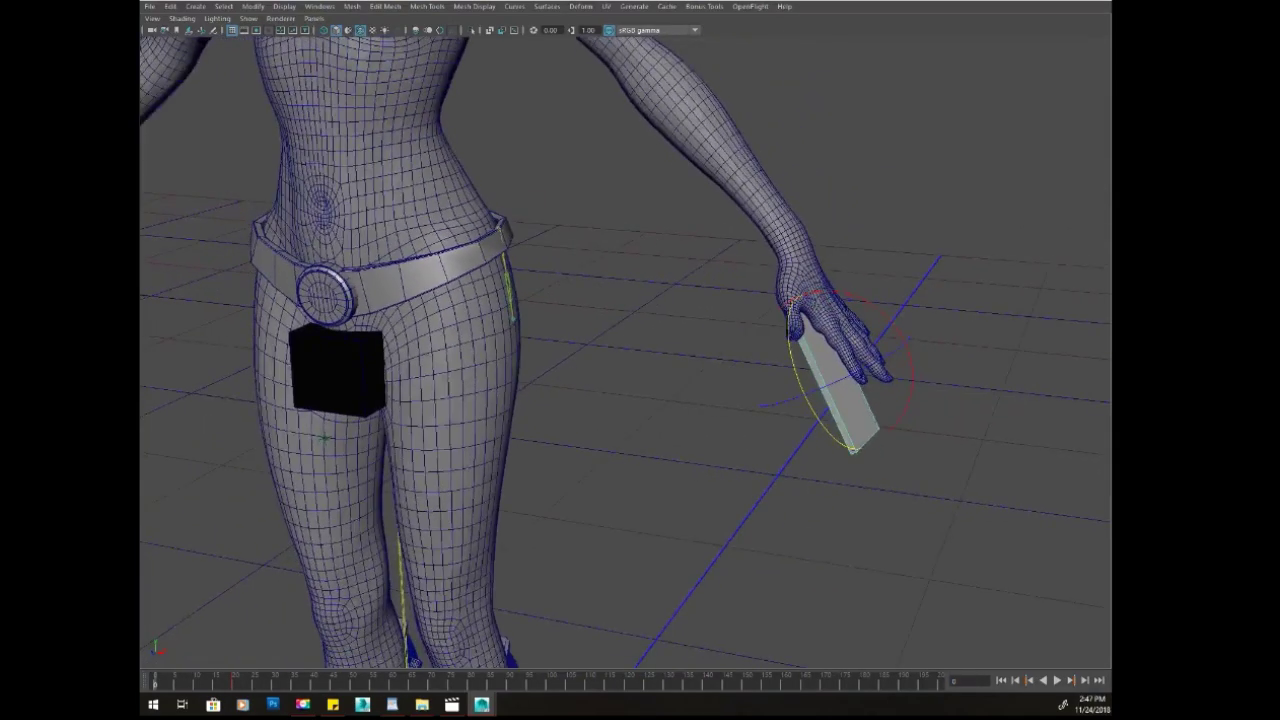
pyautogui.keyDown('alt'); pyautogui.moveTo(761, 449); pyautogui.dragTo(669, 494, button='right'); pyautogui.keyUp('alt')
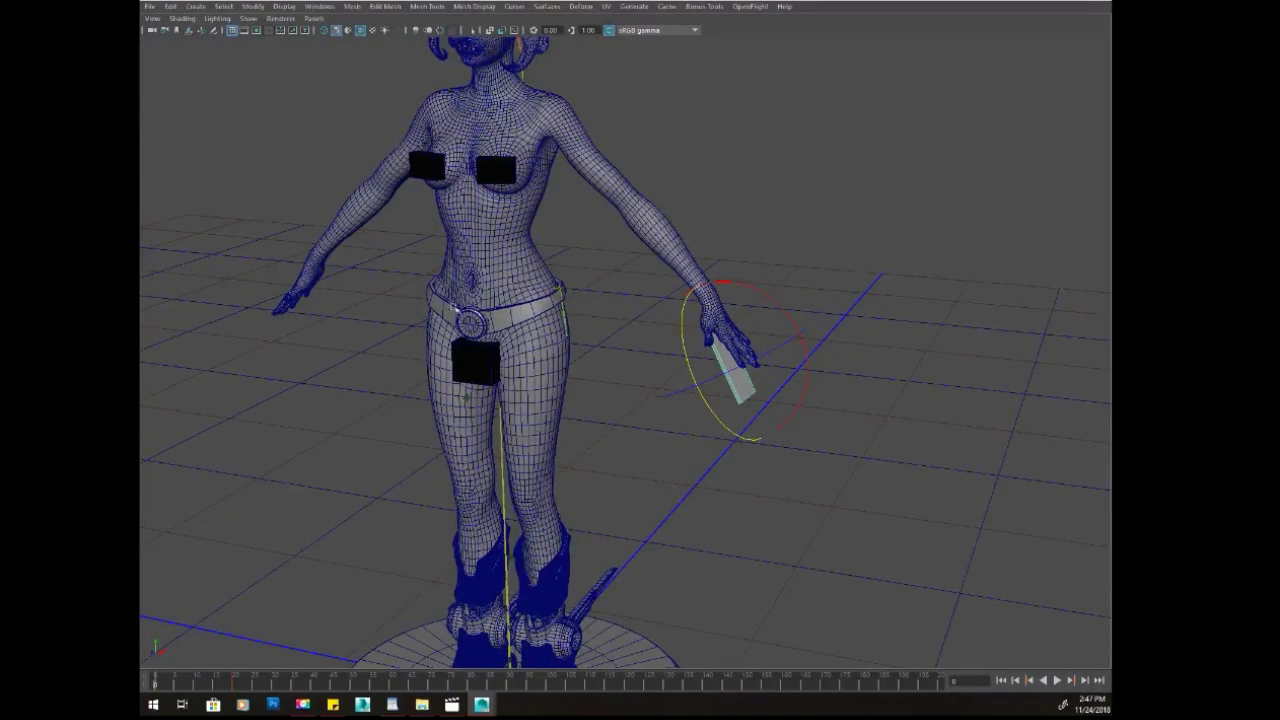
pyautogui.click(380, 425)
# Step: Briefly play and stop the animation, then set the current frame to 20
pyautogui.keyDown('alt'); pyautogui.moveTo(386, 421); pyautogui.dragTo(486, 400); pyautogui.keyUp('alt')
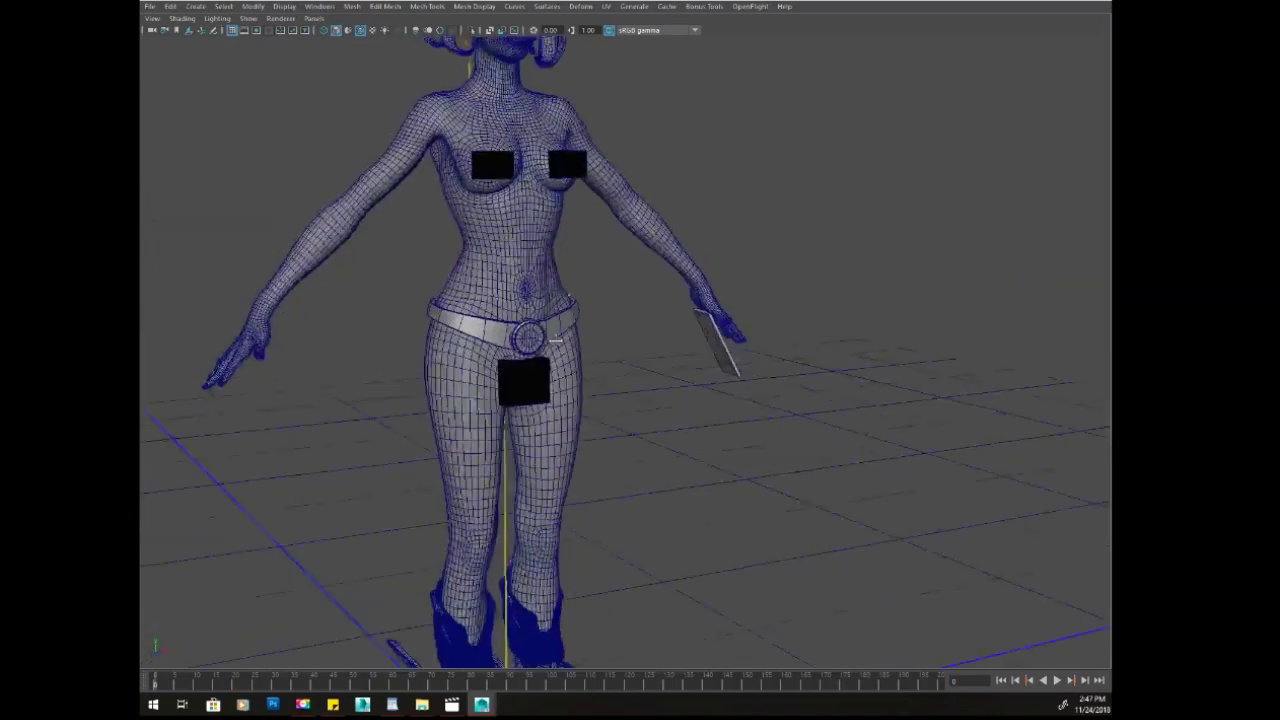
pyautogui.keyDown('alt'); pyautogui.moveTo(456, 636); pyautogui.dragTo(548, 496, button='middle'); pyautogui.keyUp('alt')
pyautogui.keyDown('alt'); pyautogui.moveTo(479, 241); pyautogui.dragTo(477, 274, button='middle'); pyautogui.keyUp('alt')
pyautogui.keyDown('alt'); pyautogui.moveTo(477, 274); pyautogui.dragTo(480, 311, button='right'); pyautogui.keyUp('alt')
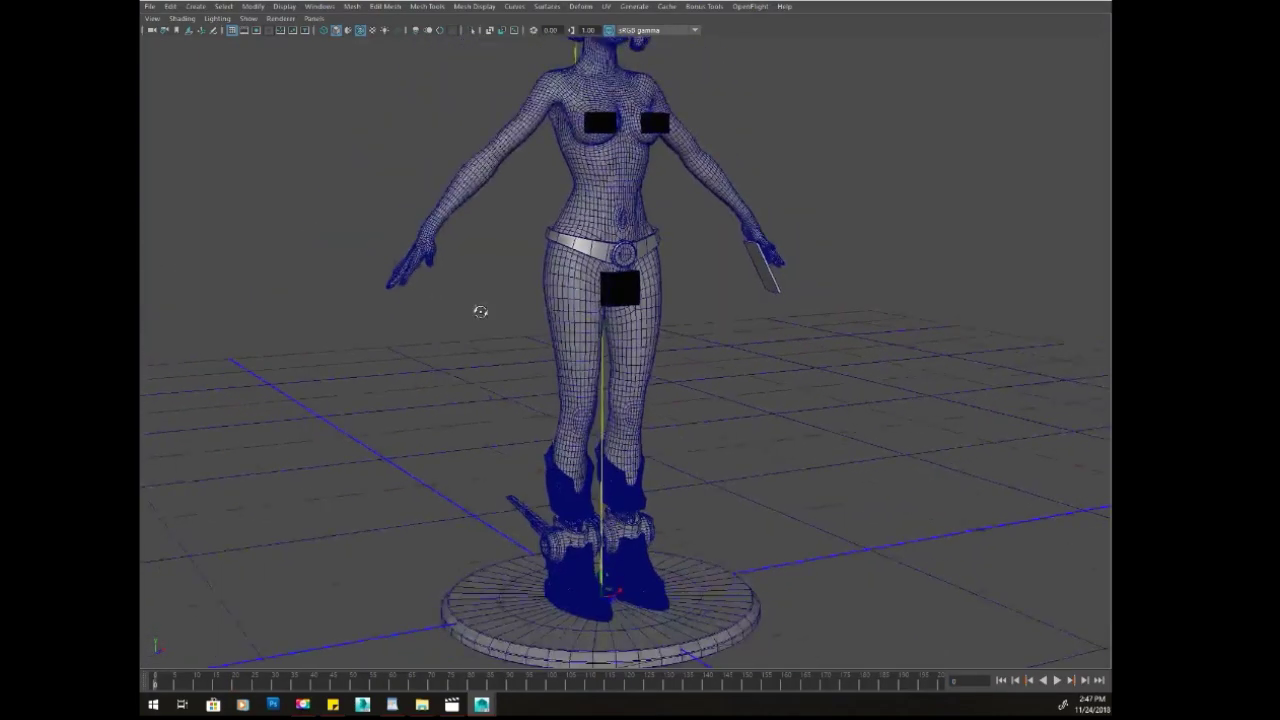
pyautogui.keyDown('alt'); pyautogui.moveTo(480, 311); pyautogui.dragTo(429, 331); pyautogui.keyUp('alt')
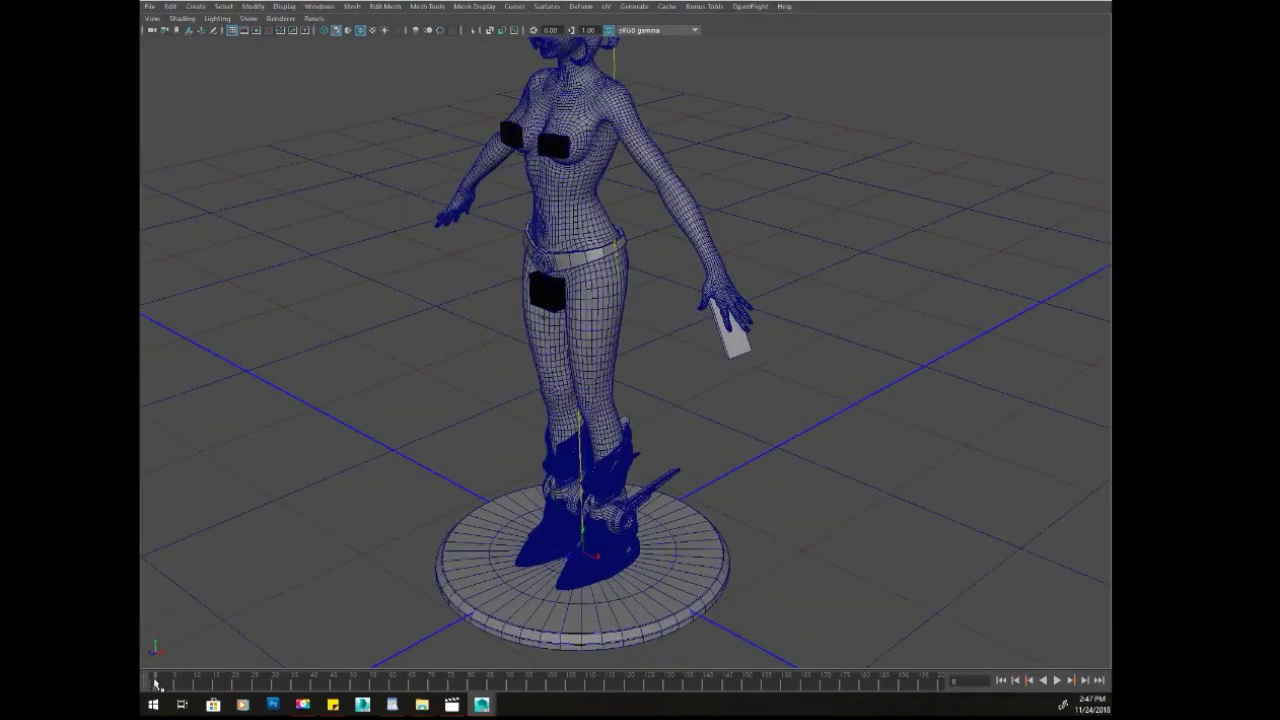
pyautogui.hotkey('alt', 'v')
pyautogui.hotkey('alt', 'v')
pyautogui.write('20')
pyautogui.press('Return')
# Step: Examine the posed character's upper-body topology up close around the shoulders, raised arms and face
pyautogui.keyDown('alt'); pyautogui.moveTo(797, 377); pyautogui.dragTo(929, 313); pyautogui.keyUp('alt')
pyautogui.keyDown('alt'); pyautogui.moveTo(832, 325); pyautogui.dragTo(788, 329, button='right'); pyautogui.keyUp('alt')
pyautogui.keyDown('alt'); pyautogui.moveTo(788, 329); pyautogui.dragTo(739, 317); pyautogui.keyUp('alt')
pyautogui.keyDown('alt'); pyautogui.moveTo(734, 306); pyautogui.dragTo(771, 366, button='middle'); pyautogui.keyUp('alt')
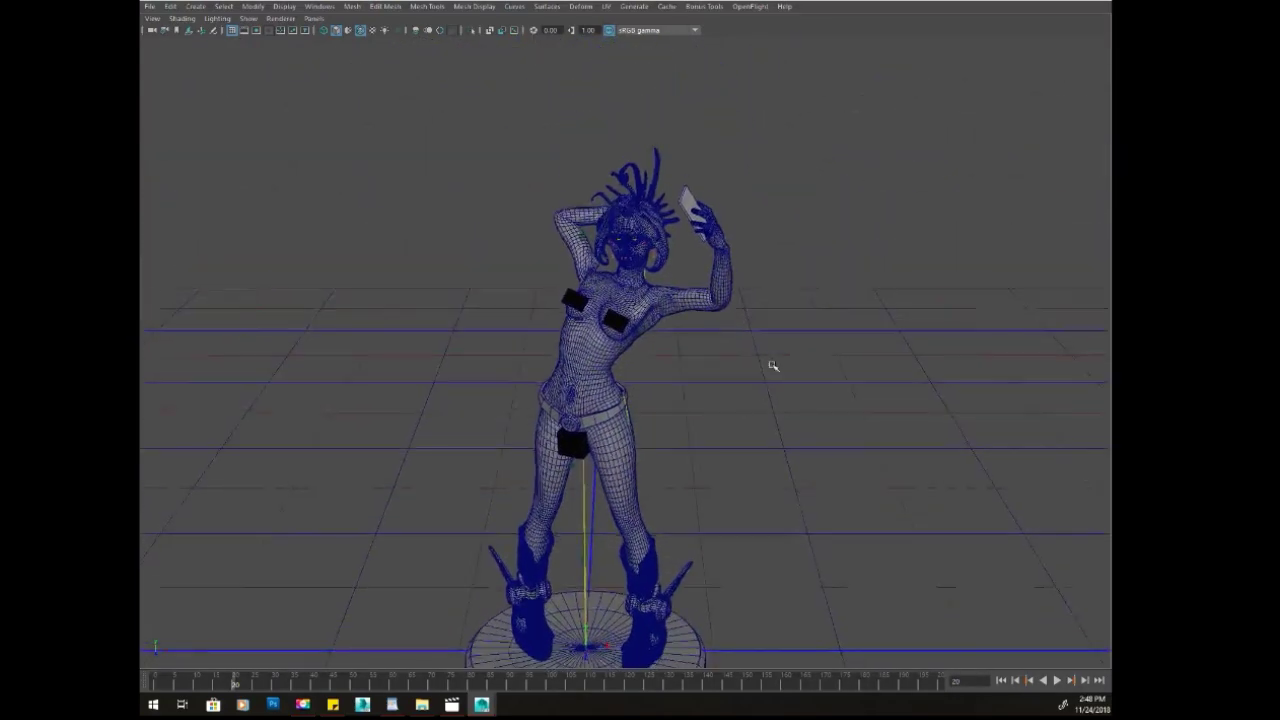
pyautogui.keyDown('alt'); pyautogui.moveTo(771, 366); pyautogui.dragTo(783, 434, button='right'); pyautogui.keyUp('alt')
pyautogui.scroll(-3, 783, 433)
pyautogui.keyDown('alt'); pyautogui.moveTo(783, 433); pyautogui.dragTo(627, 459); pyautogui.keyUp('alt')
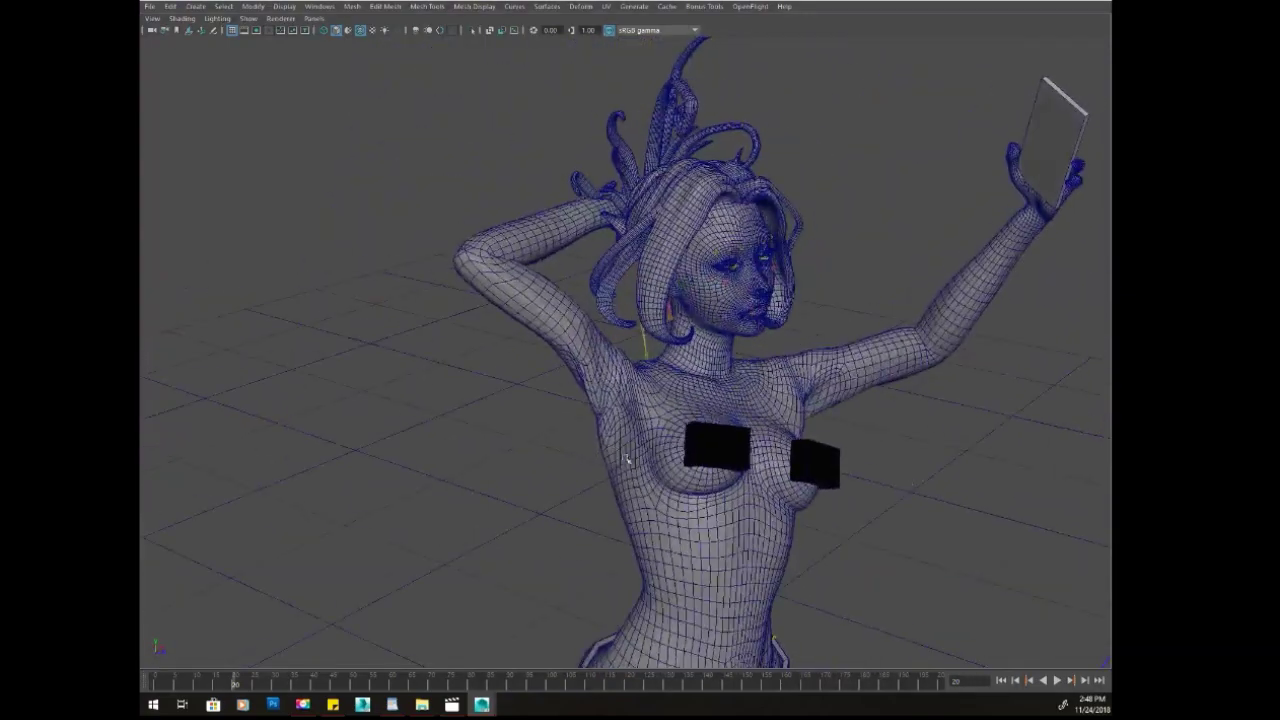
# Step: Examine the full posed character and her round base in wireframe from the front
pyautogui.keyDown('alt'); pyautogui.moveTo(694, 370); pyautogui.dragTo(572, 276); pyautogui.keyUp('alt')
pyautogui.keyDown('alt'); pyautogui.moveTo(933, 426); pyautogui.dragTo(954, 303); pyautogui.keyUp('alt')
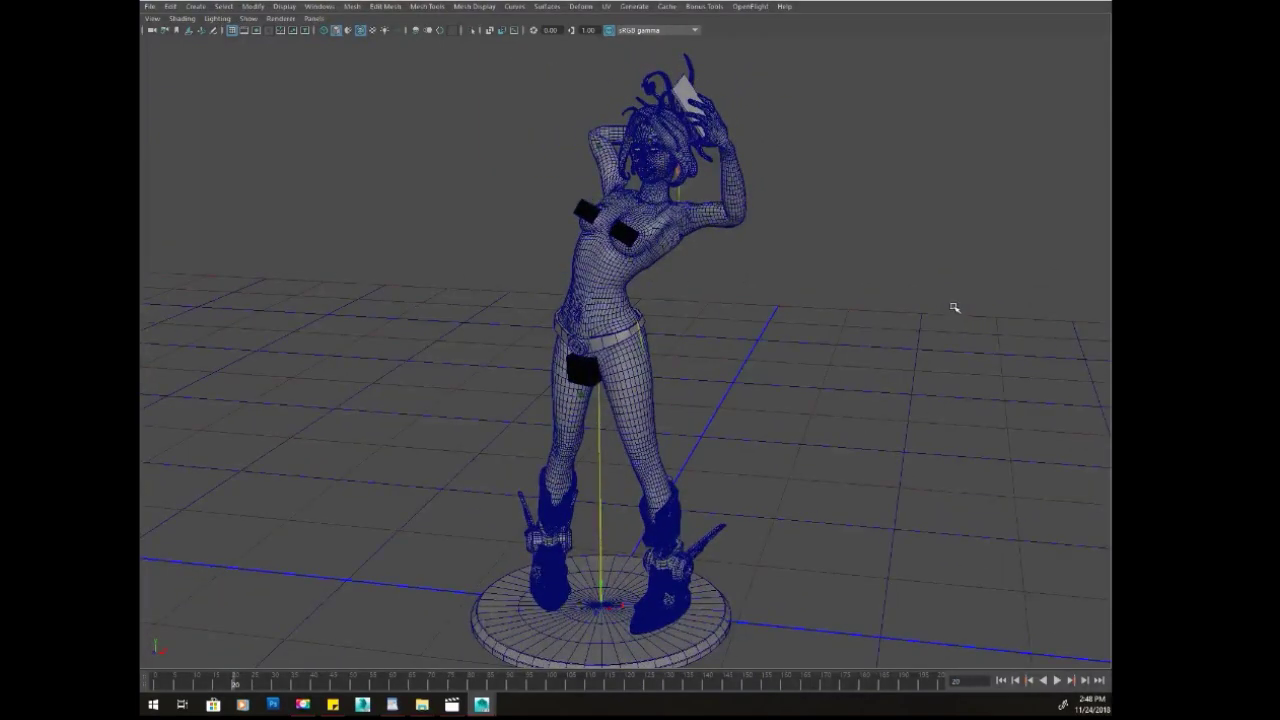
pyautogui.keyDown('alt'); pyautogui.moveTo(870, 295); pyautogui.dragTo(863, 289); pyautogui.keyUp('alt')
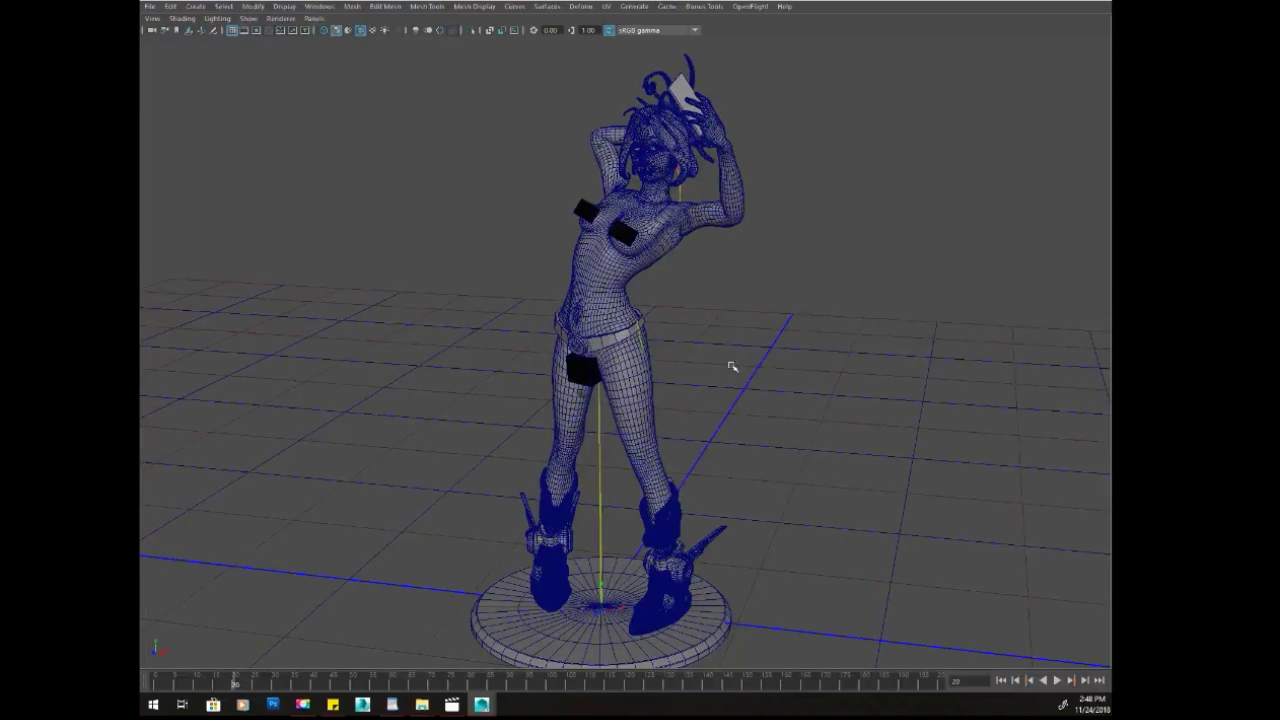
pyautogui.moveTo(650, 403); pyautogui.dragTo(650, 403)
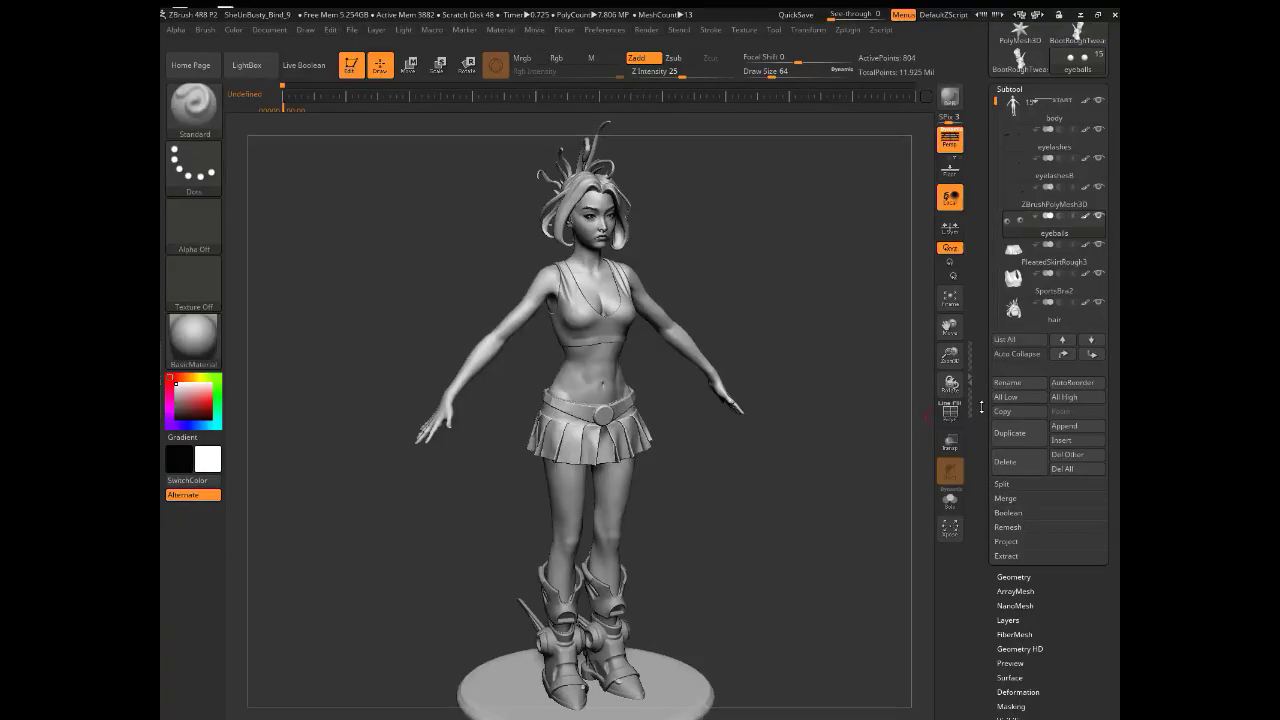
# Step: Switch to ZBrush, make the body the active subtool and add a new layer to it
pyautogui.keyDown('alt'); pyautogui.moveTo(439, 558); pyautogui.dragTo(428, 551); pyautogui.keyUp('alt')
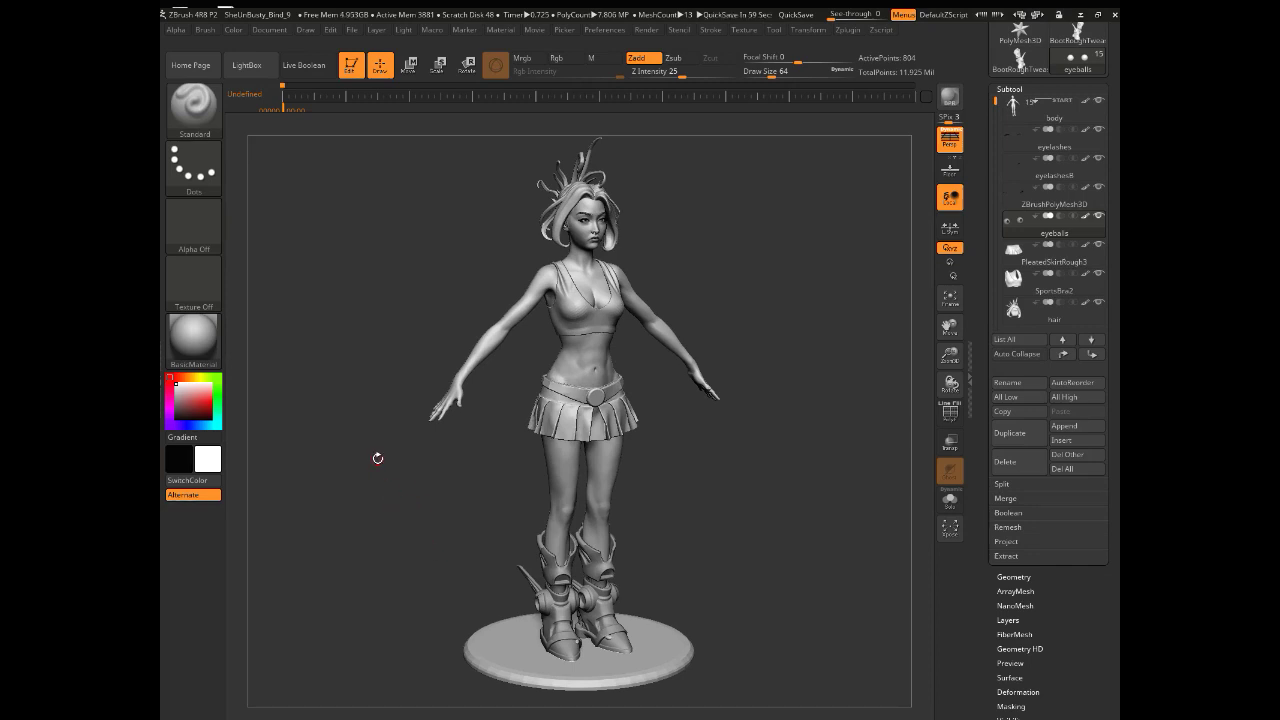
pyautogui.click(1054, 118)
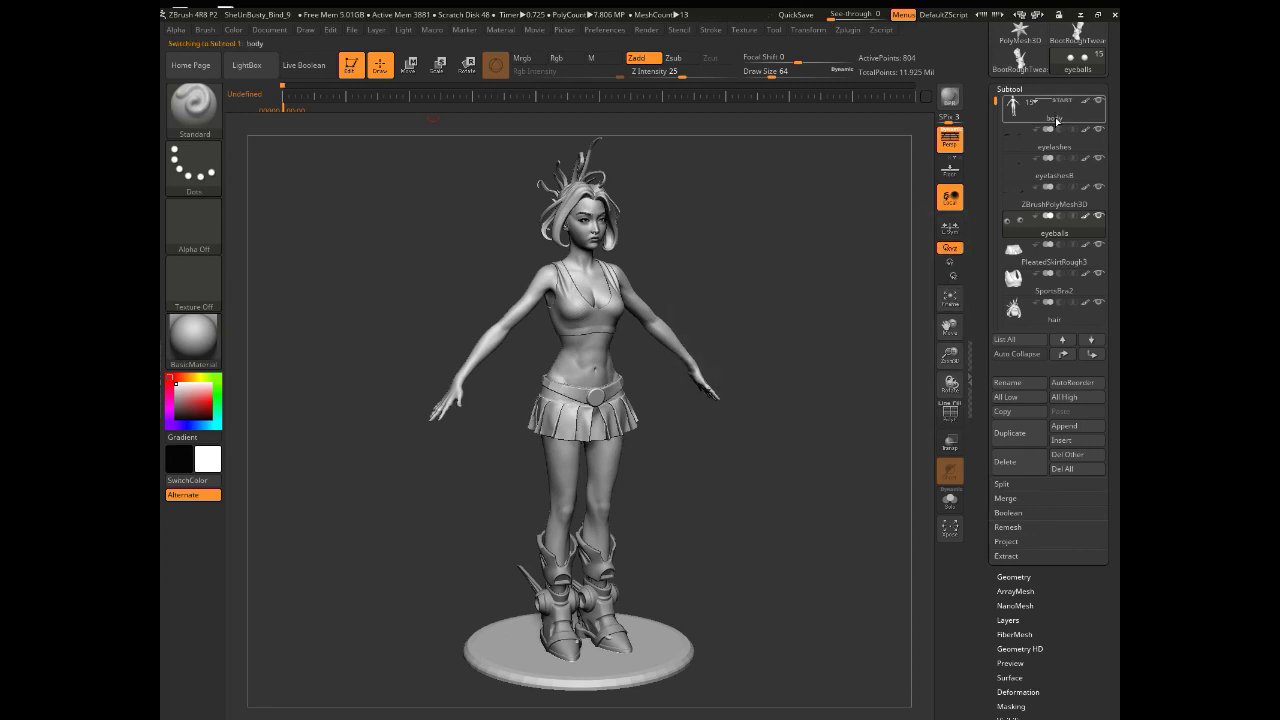
pyautogui.click(1008, 617)
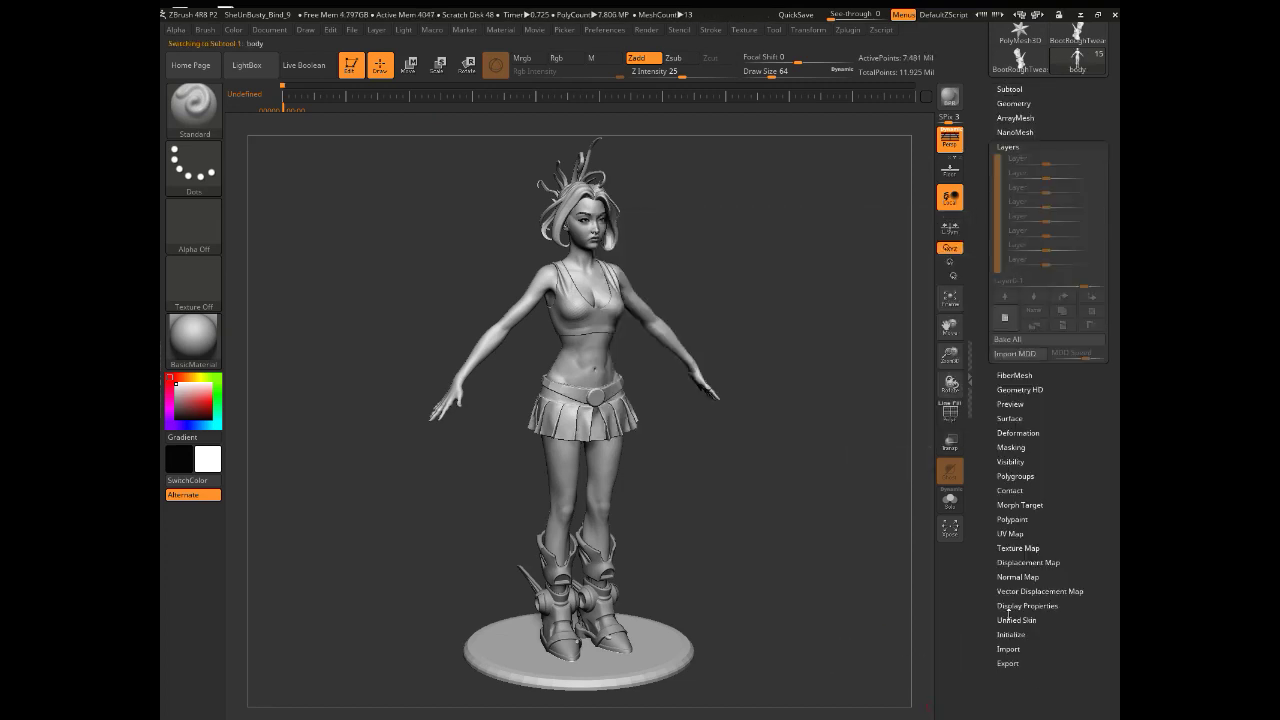
pyautogui.click(1010, 90)
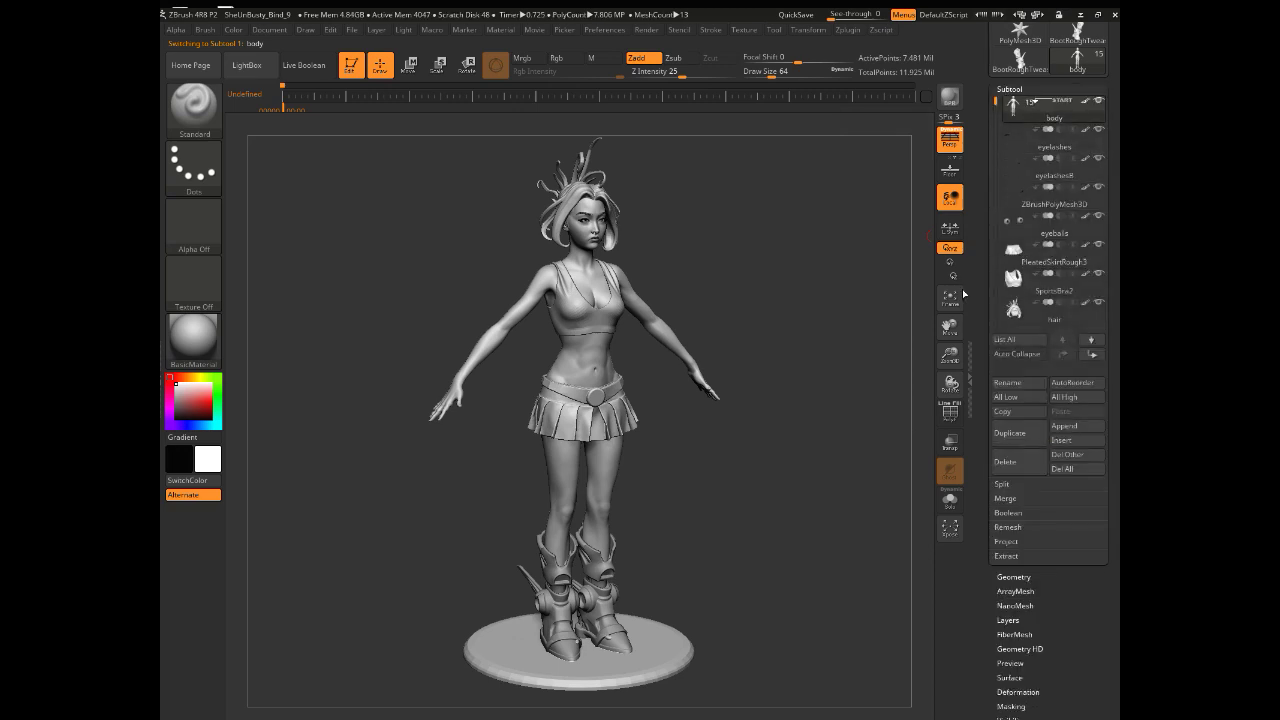
pyautogui.click(1012, 576)
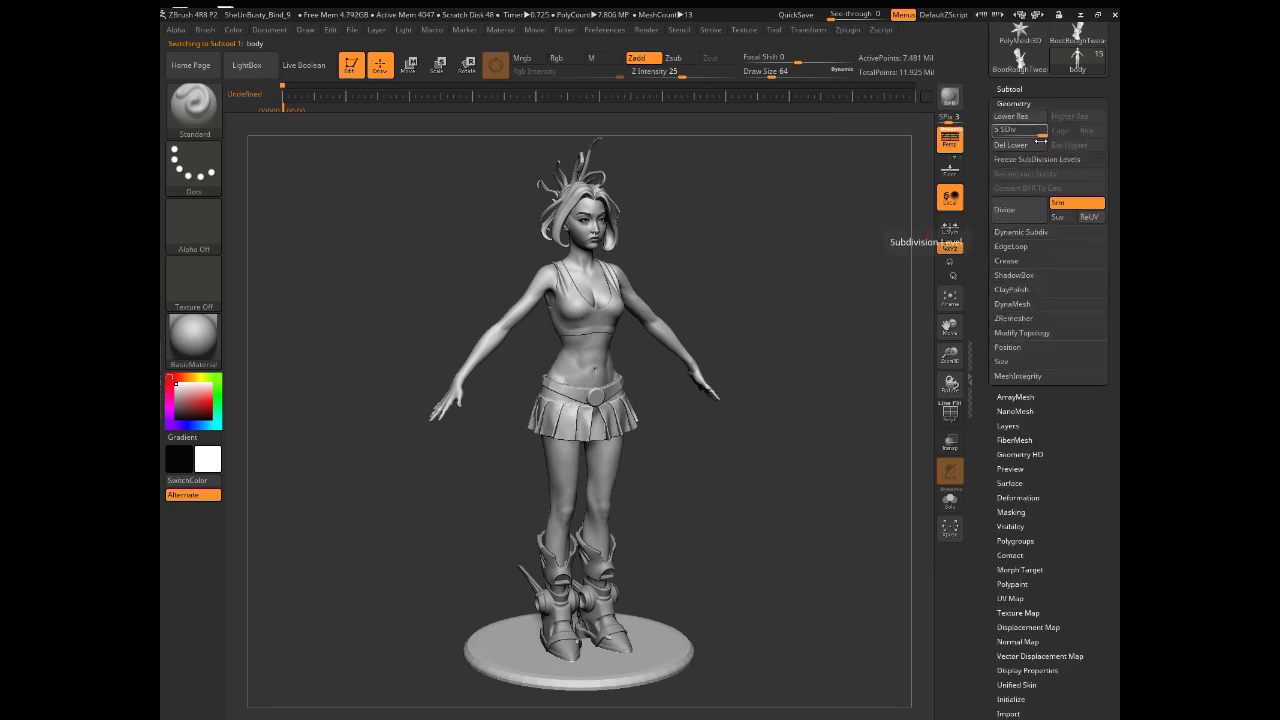
pyautogui.click(1005, 426)
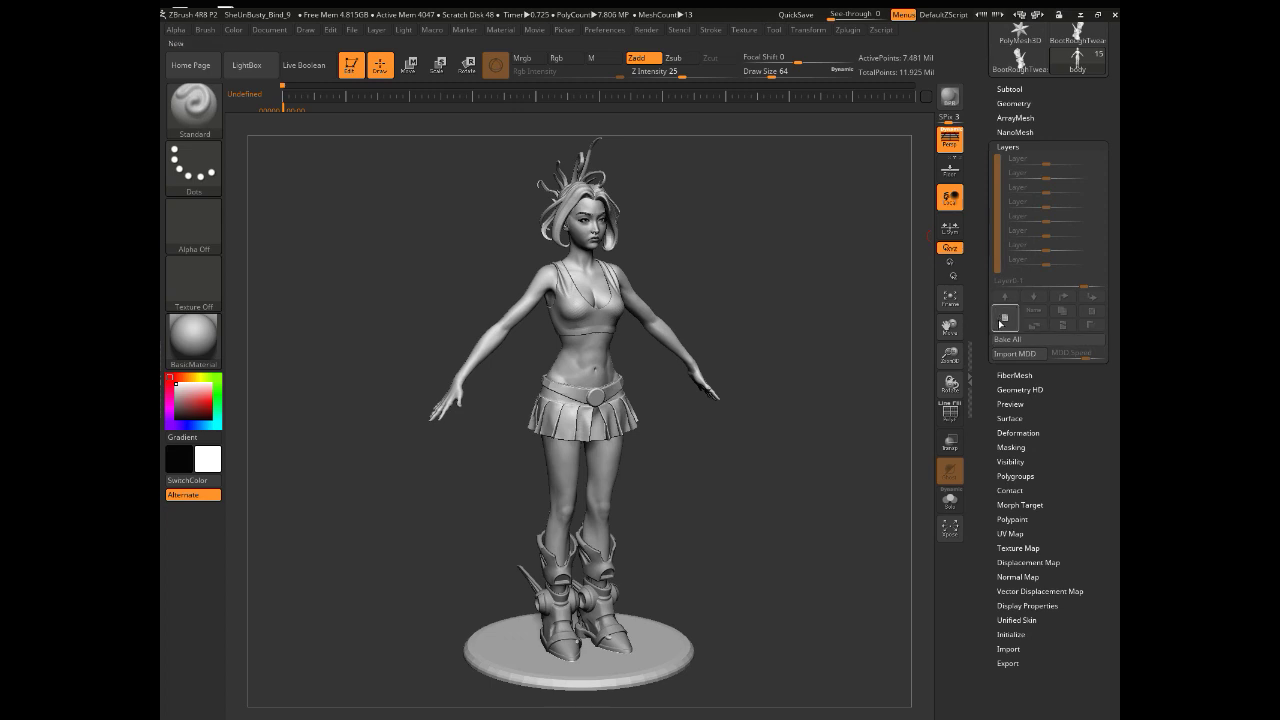
pyautogui.click(1003, 320)
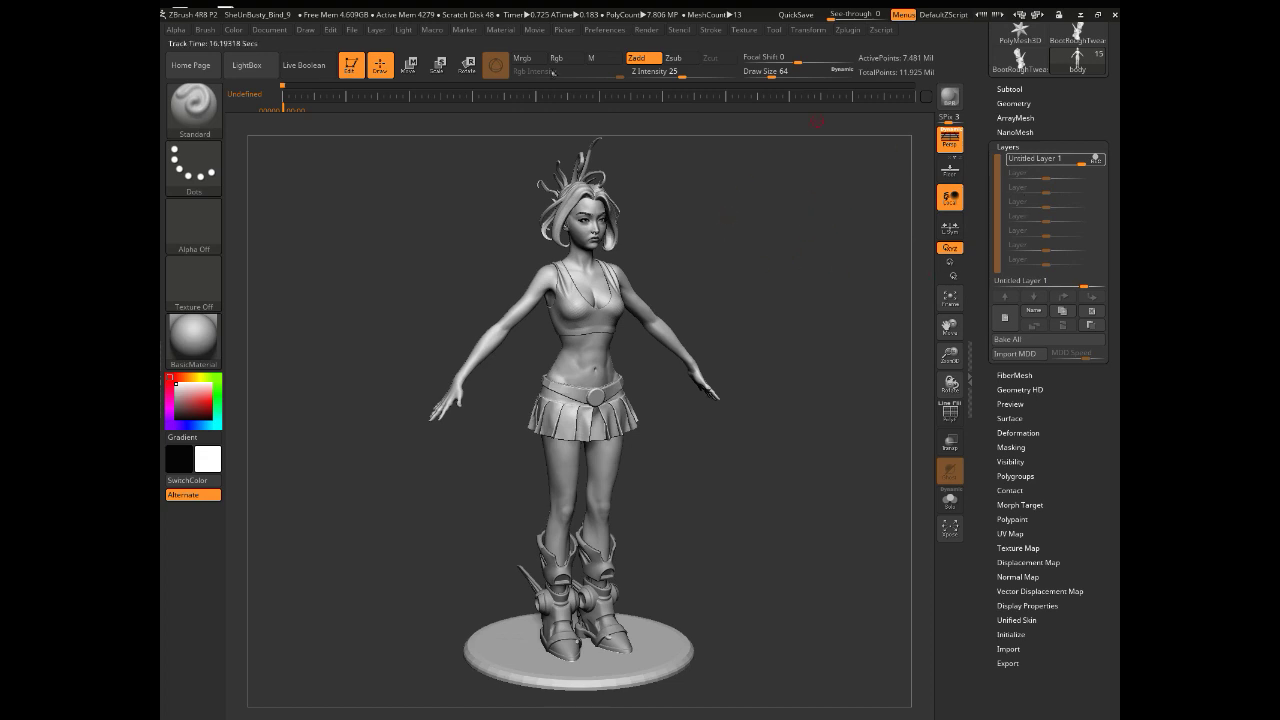
# Step: Set all subtools to their lowest subdivision level and start a new, empty document
pyautogui.click(1009, 89)
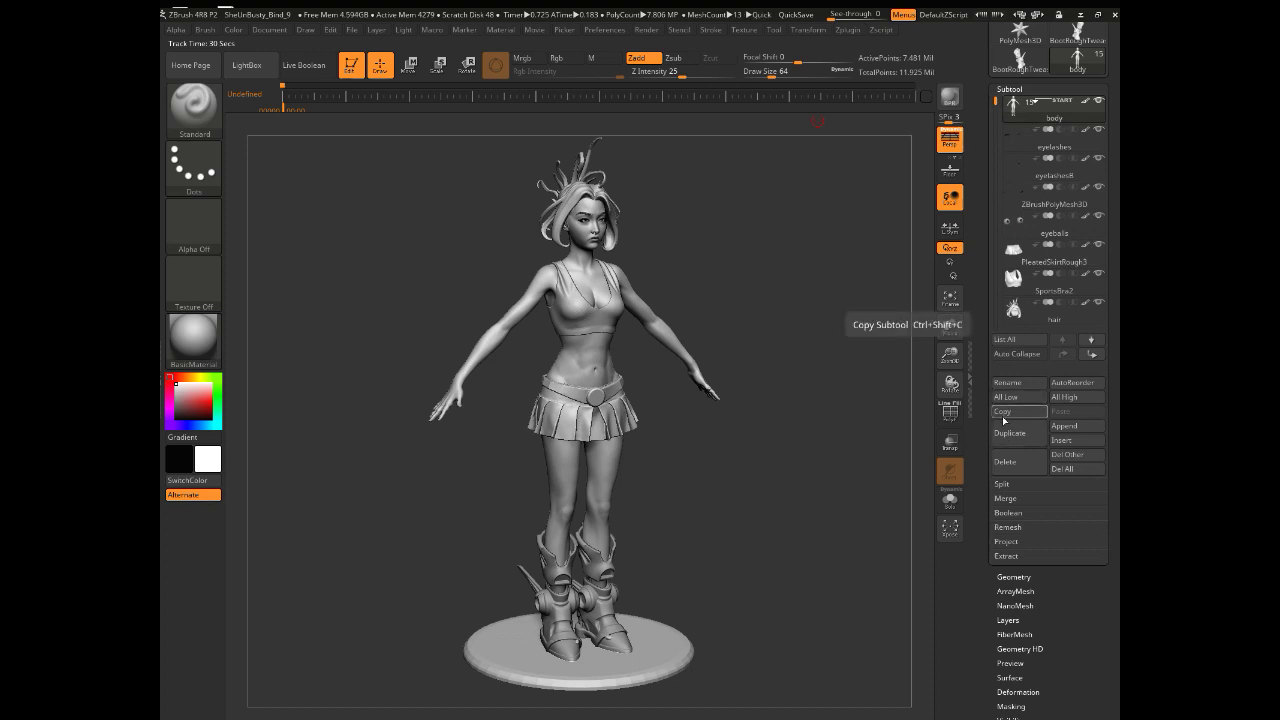
pyautogui.click(1003, 398)
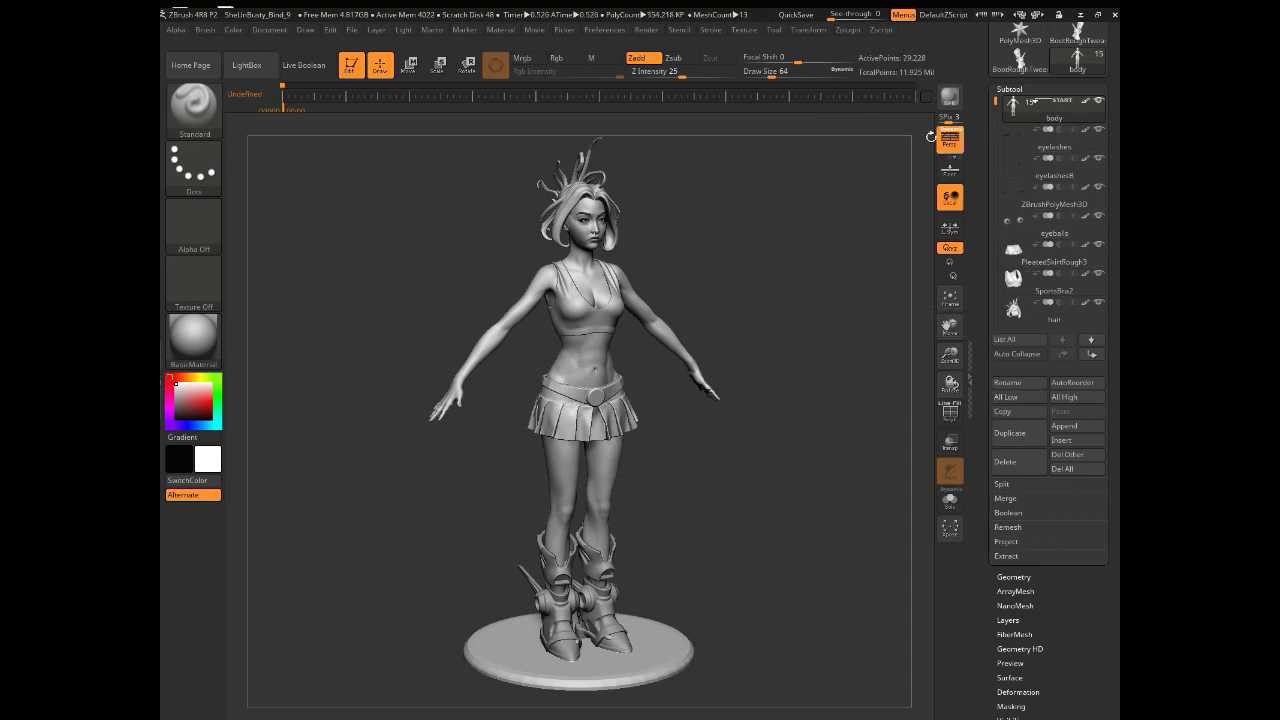
pyautogui.click(279, 36)
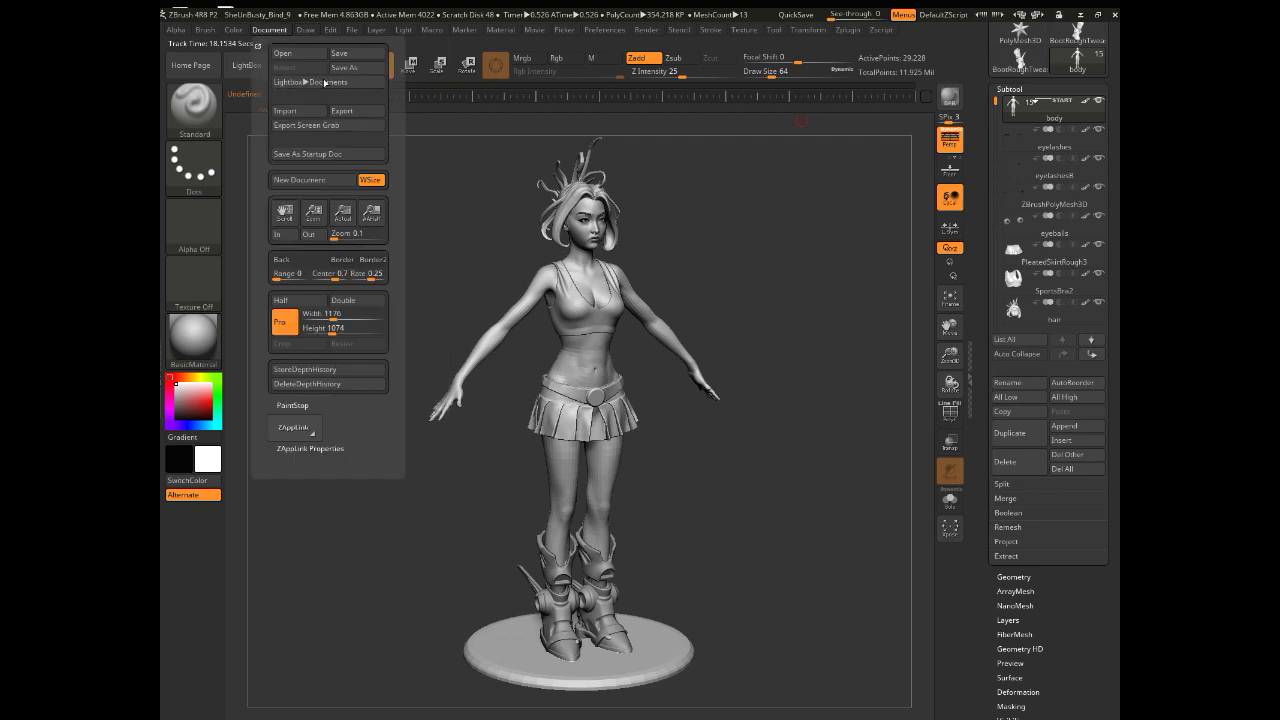
pyautogui.click(312, 180)
pyautogui.click(689, 395)
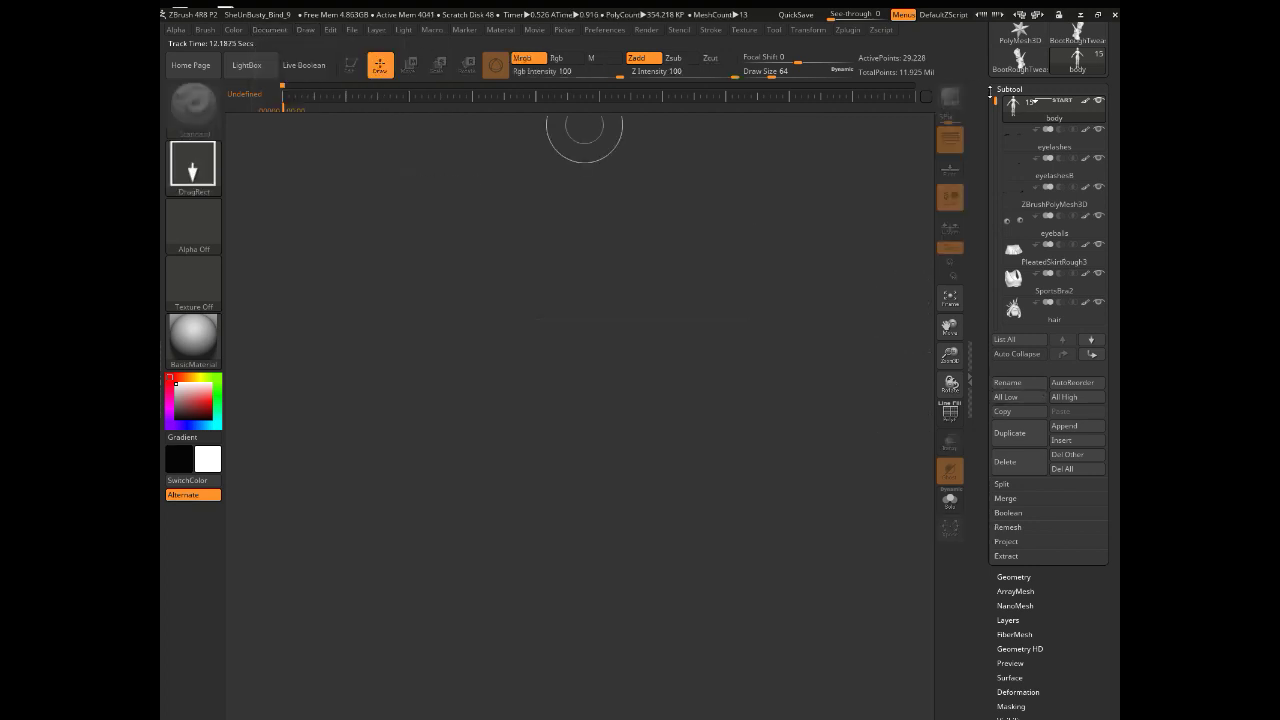
# Step: Import the posed body mesh Body_selfie2 from the Base Pose folder inside the model's OBJ folder
pyautogui.moveTo(989, 92); pyautogui.dragTo(979, 225)
pyautogui.click(1005, 77)
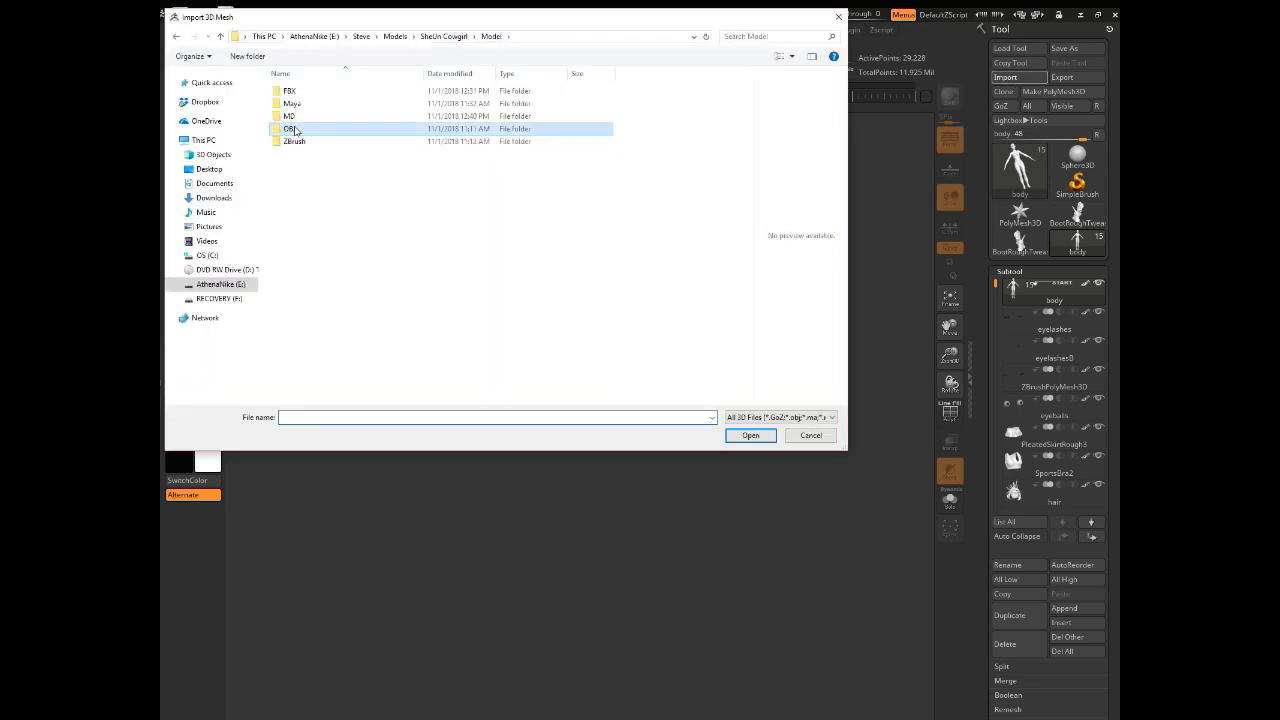
pyautogui.doubleClick(296, 127)
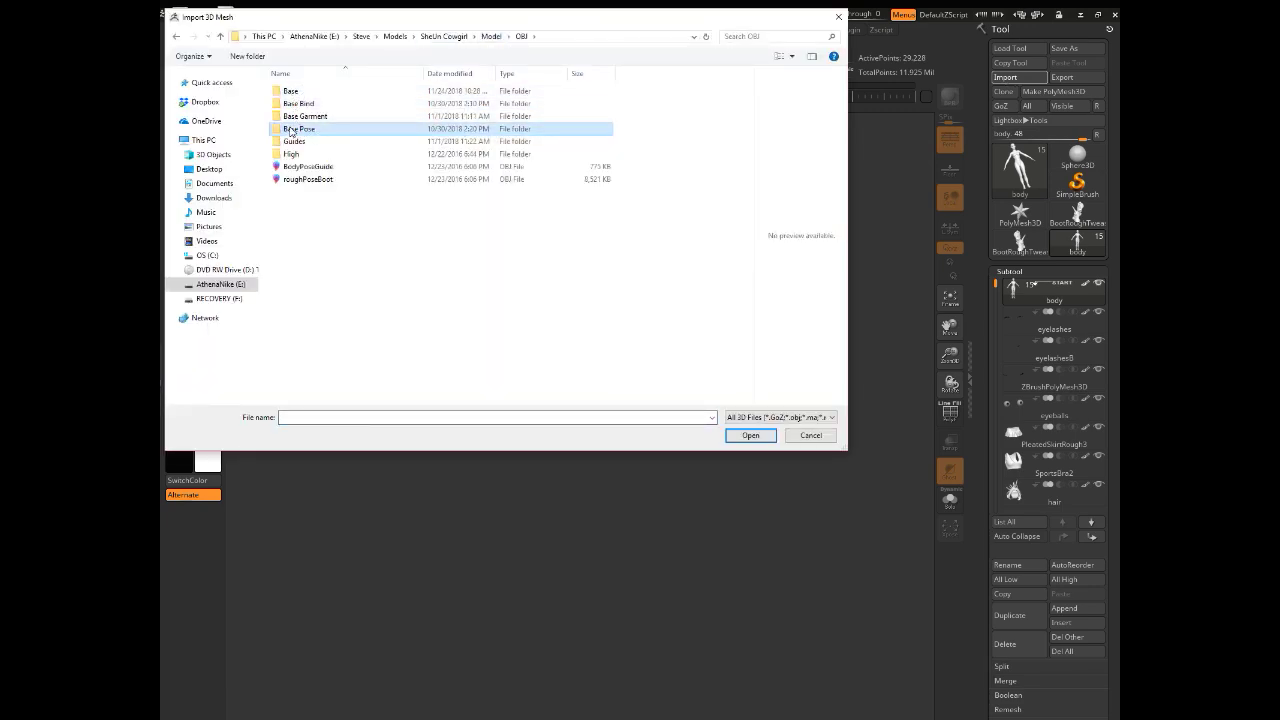
pyautogui.doubleClick(296, 128)
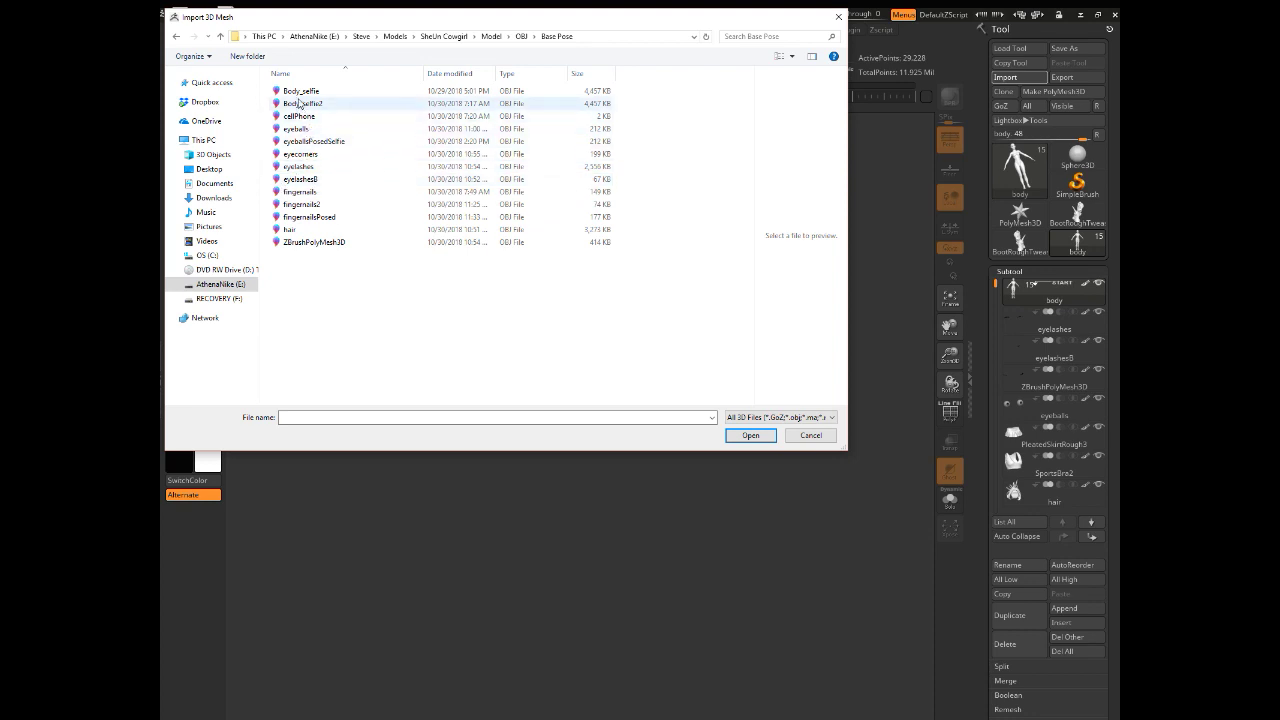
pyautogui.click(298, 104)
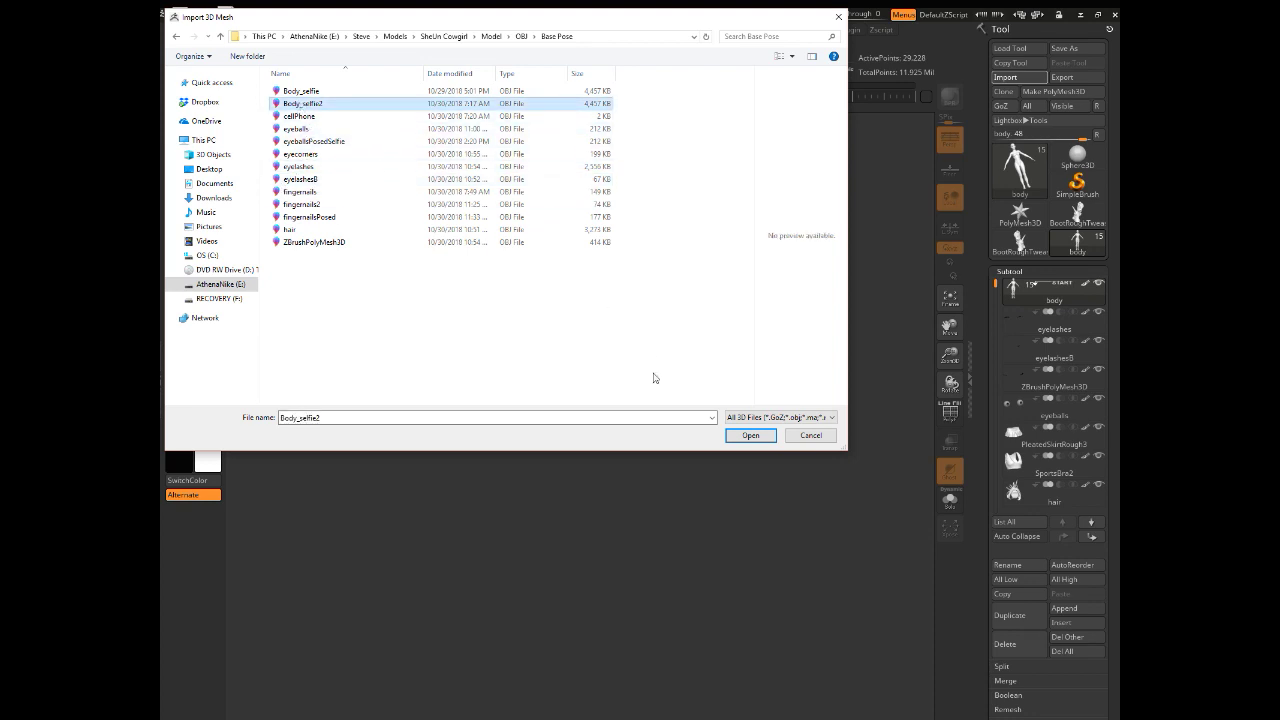
pyautogui.click(751, 436)
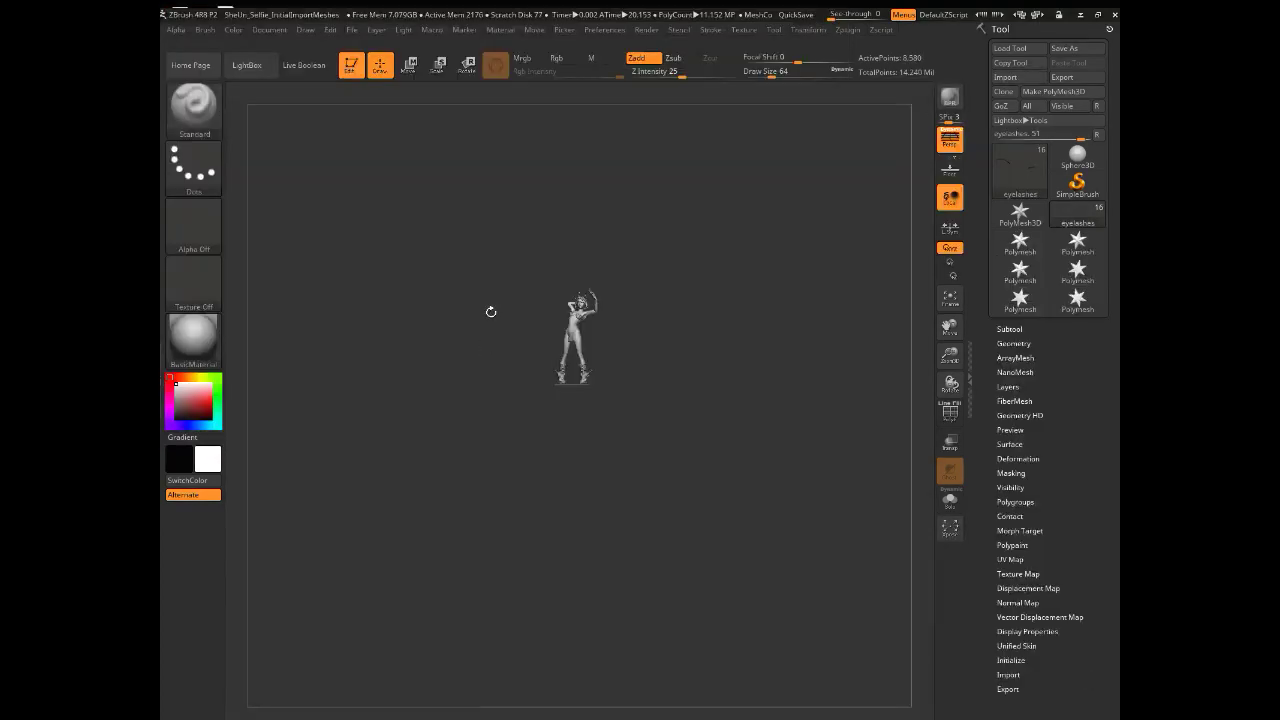
# Step: Examine the assembled selfie-pose character in full from the front, both sides and the back
pyautogui.keyDown('alt'); pyautogui.moveTo(498, 376); pyautogui.dragTo(490, 716); pyautogui.keyUp('alt')
pyautogui.moveTo(388, 270); pyautogui.dragTo(436, 290)
pyautogui.keyDown('alt'); pyautogui.moveTo(400, 252); pyautogui.dragTo(451, 424); pyautogui.keyUp('alt')
pyautogui.moveTo(537, 231); pyautogui.dragTo(441, 365)
pyautogui.moveTo(396, 435); pyautogui.dragTo(401, 463)
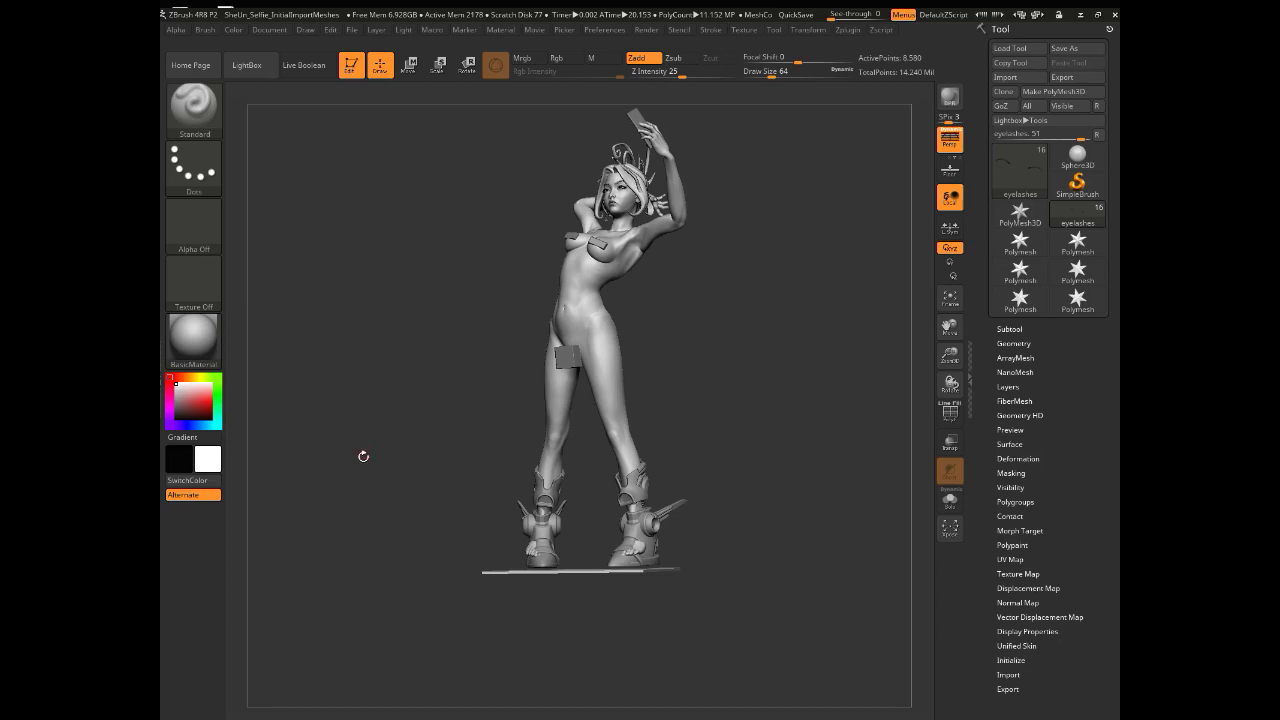
pyautogui.moveTo(390, 466); pyautogui.dragTo(366, 458)
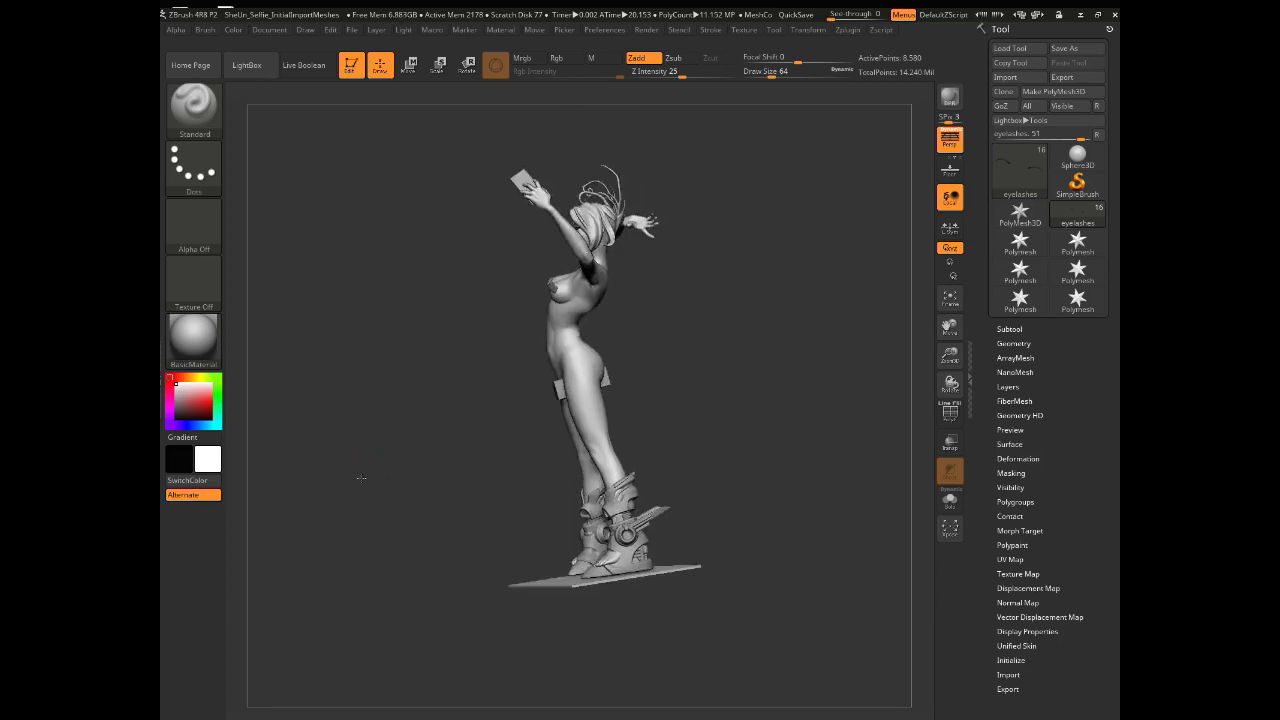
pyautogui.moveTo(361, 478); pyautogui.dragTo(433, 313)
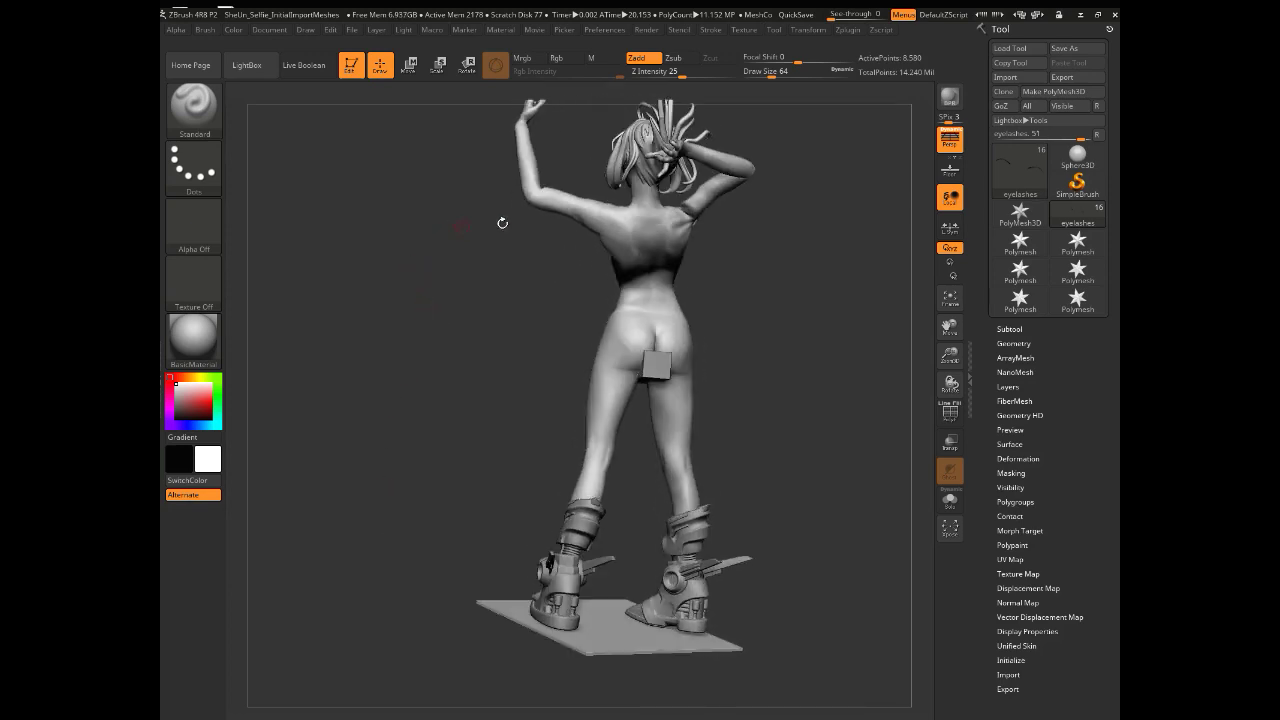
pyautogui.moveTo(503, 331); pyautogui.dragTo(539, 314)
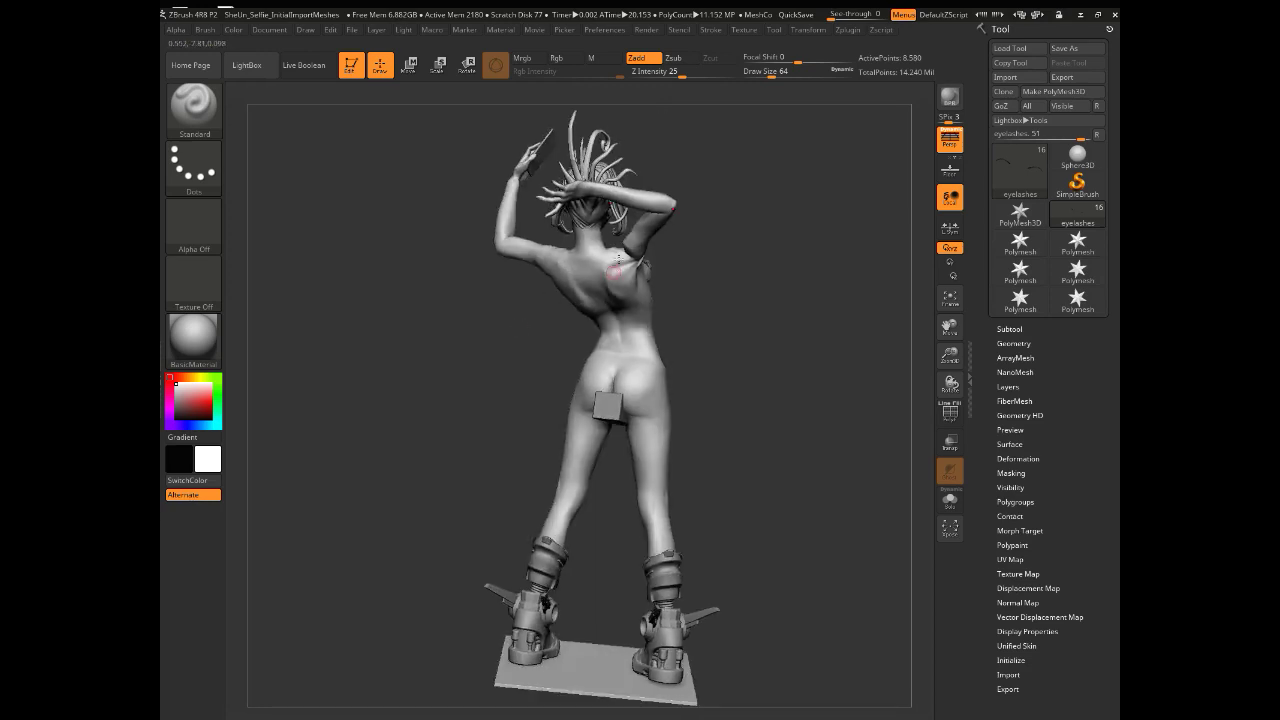
pyautogui.moveTo(600, 345); pyautogui.dragTo(439, 493)
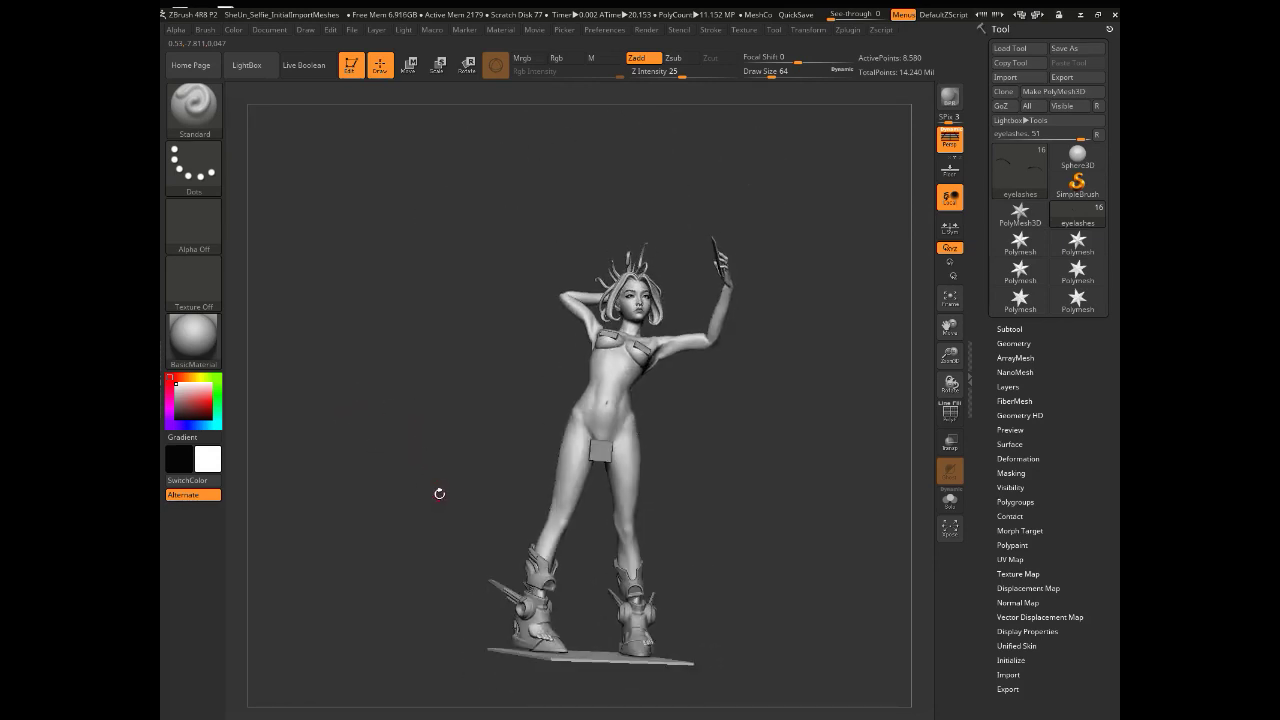
pyautogui.moveTo(426, 424); pyautogui.dragTo(414, 428)
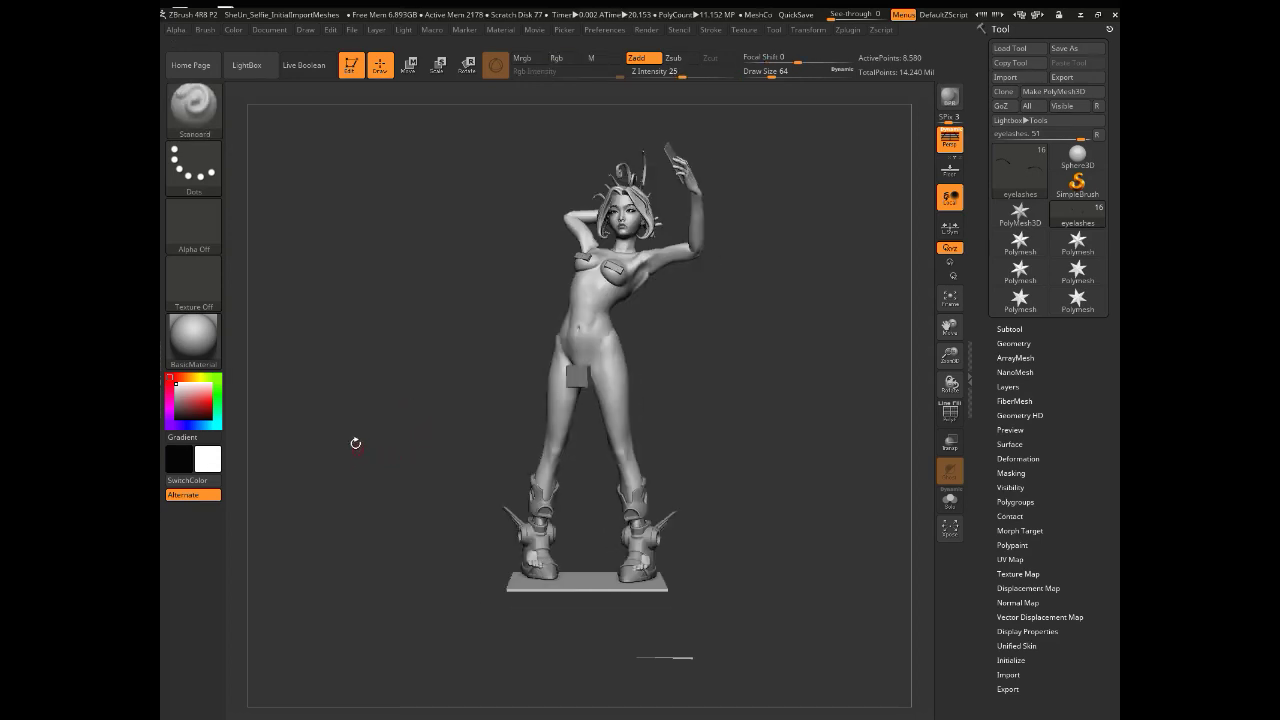
pyautogui.moveTo(345, 449); pyautogui.dragTo(377, 431)
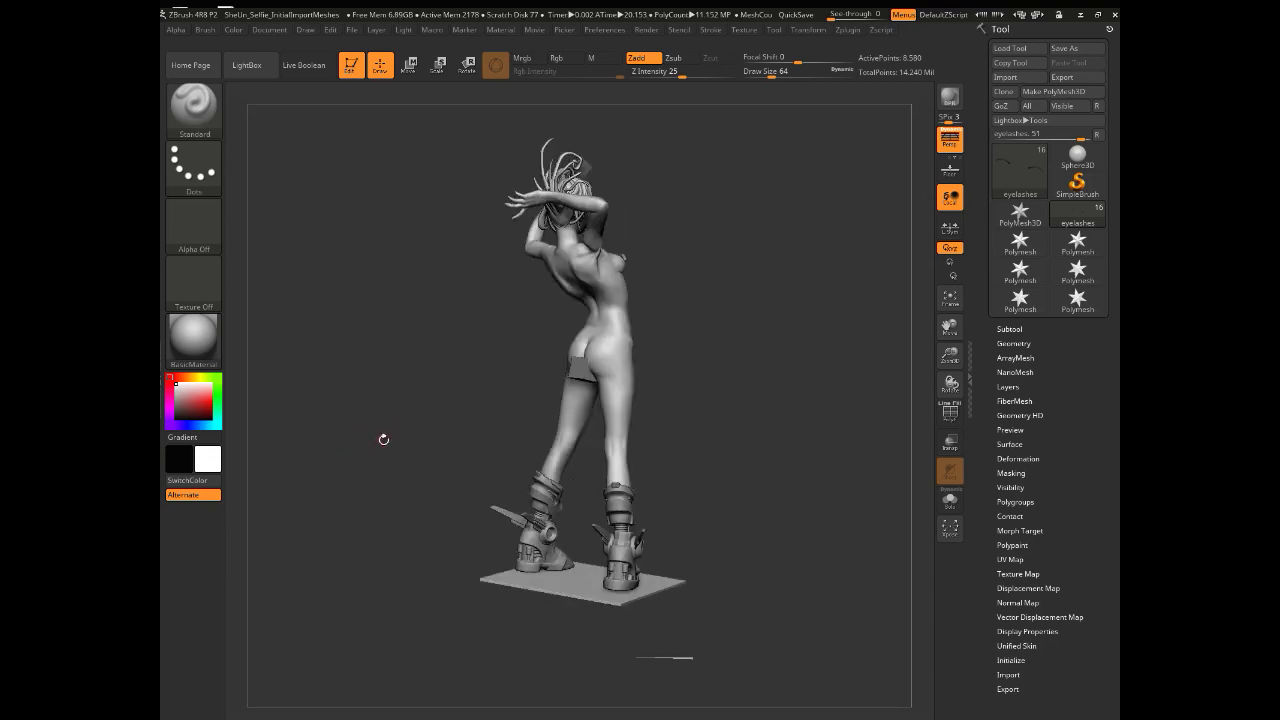
pyautogui.moveTo(366, 421); pyautogui.dragTo(393, 429)
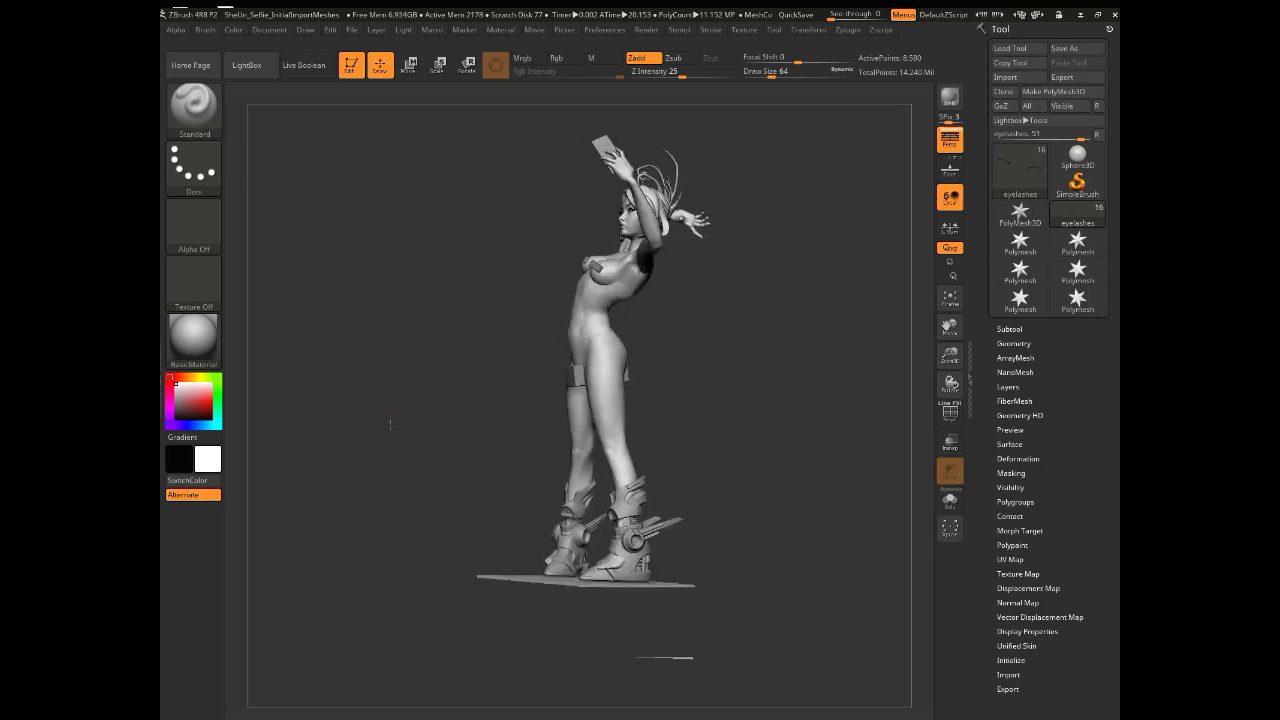
pyautogui.moveTo(390, 425); pyautogui.dragTo(409, 426)
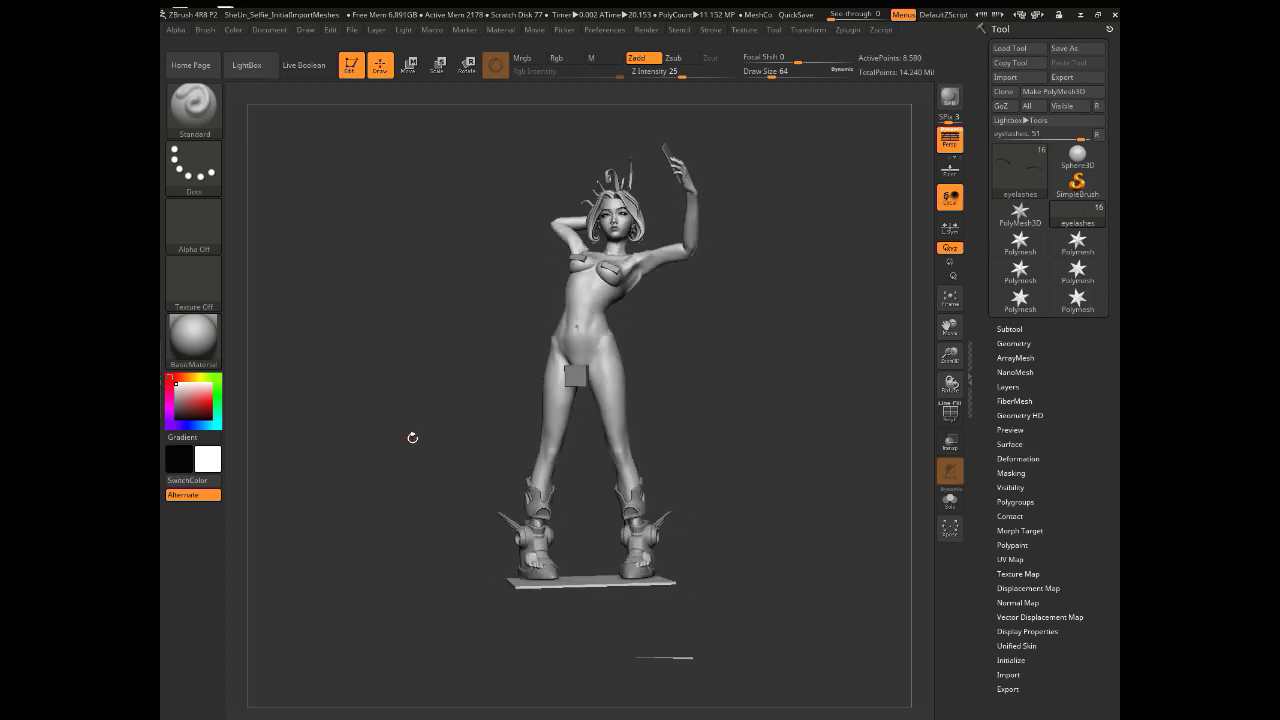